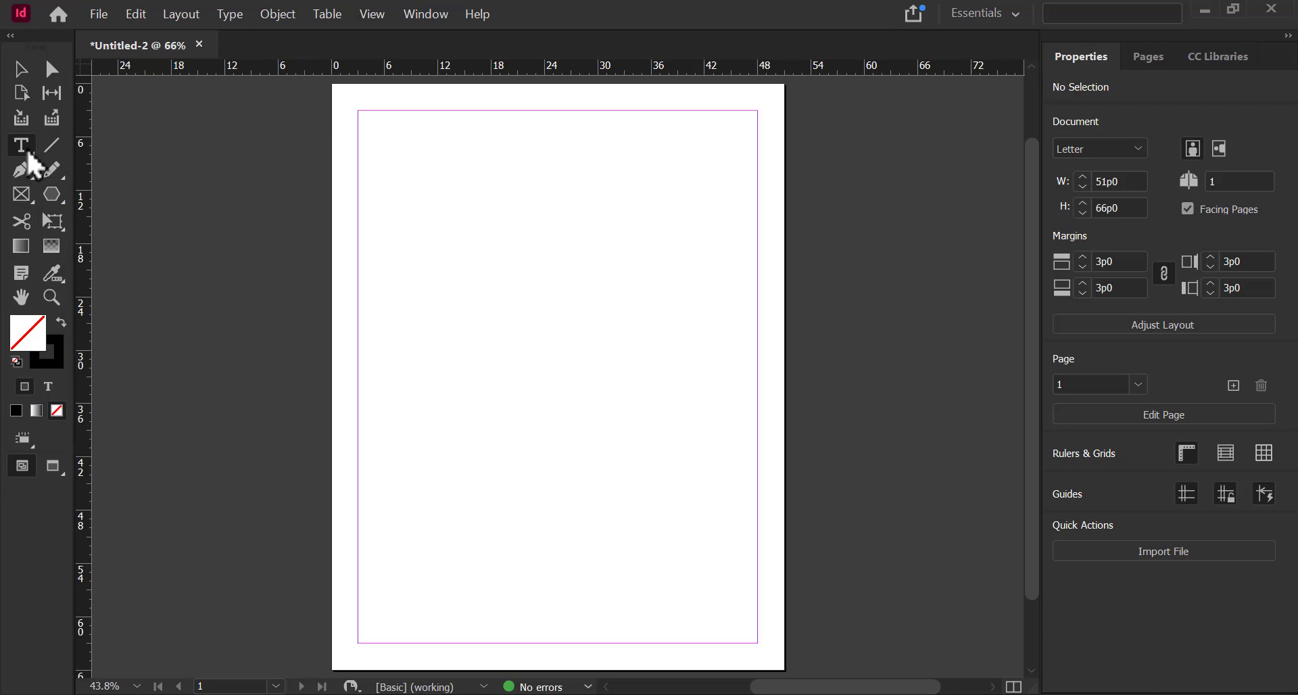
# Draw a text frame about 36p9 wide and 7p0 high near the page's upper margin with the Type tool.
pyautogui.click(30, 162)
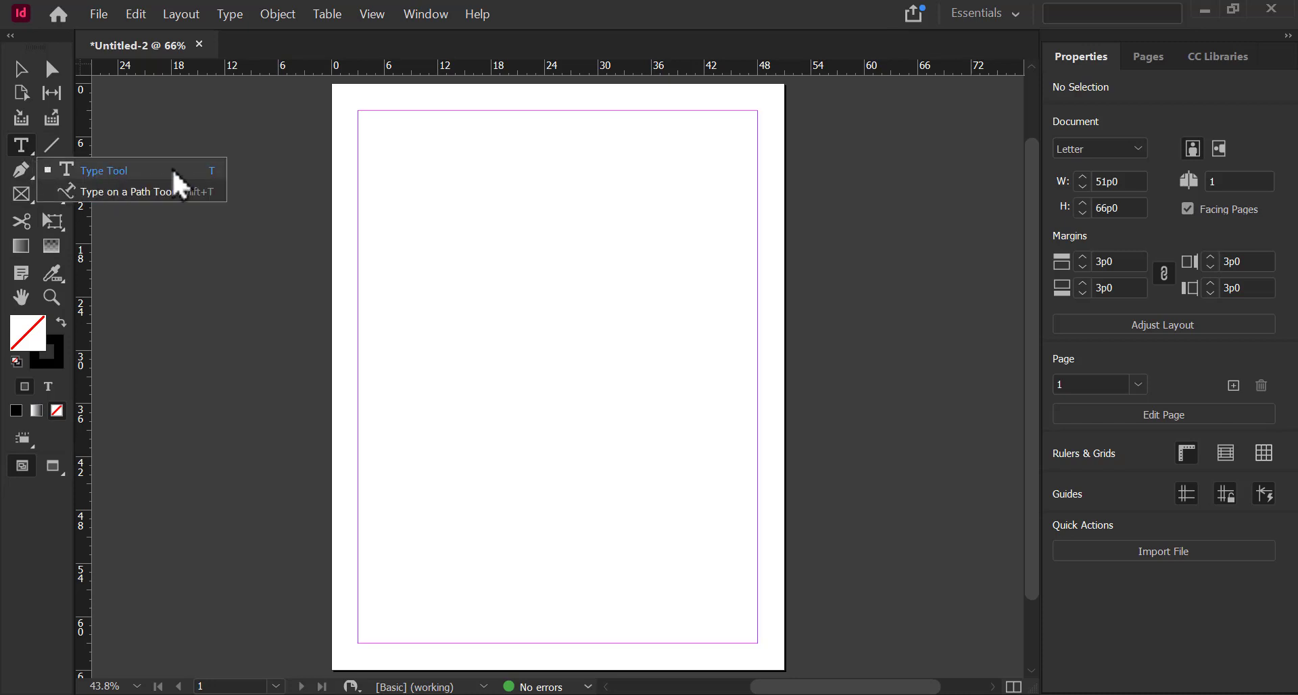
pyautogui.click(105, 177)
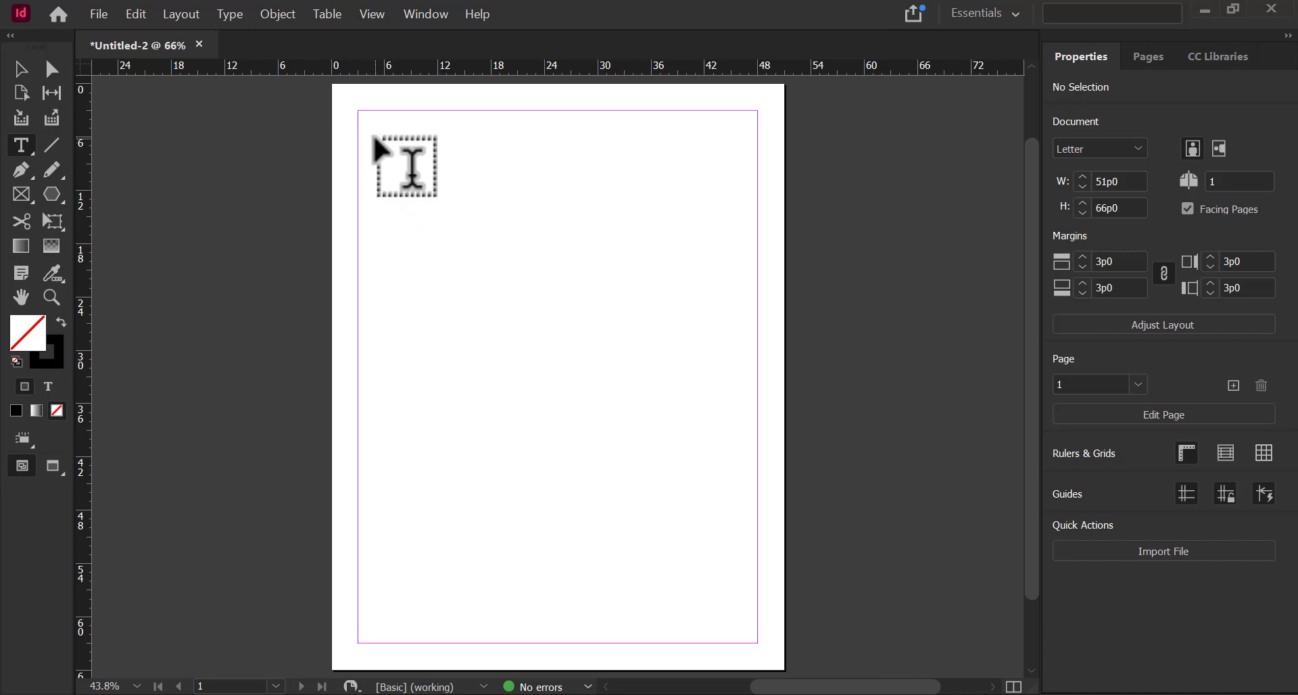
pyautogui.moveTo(376, 136); pyautogui.dragTo(704, 200)
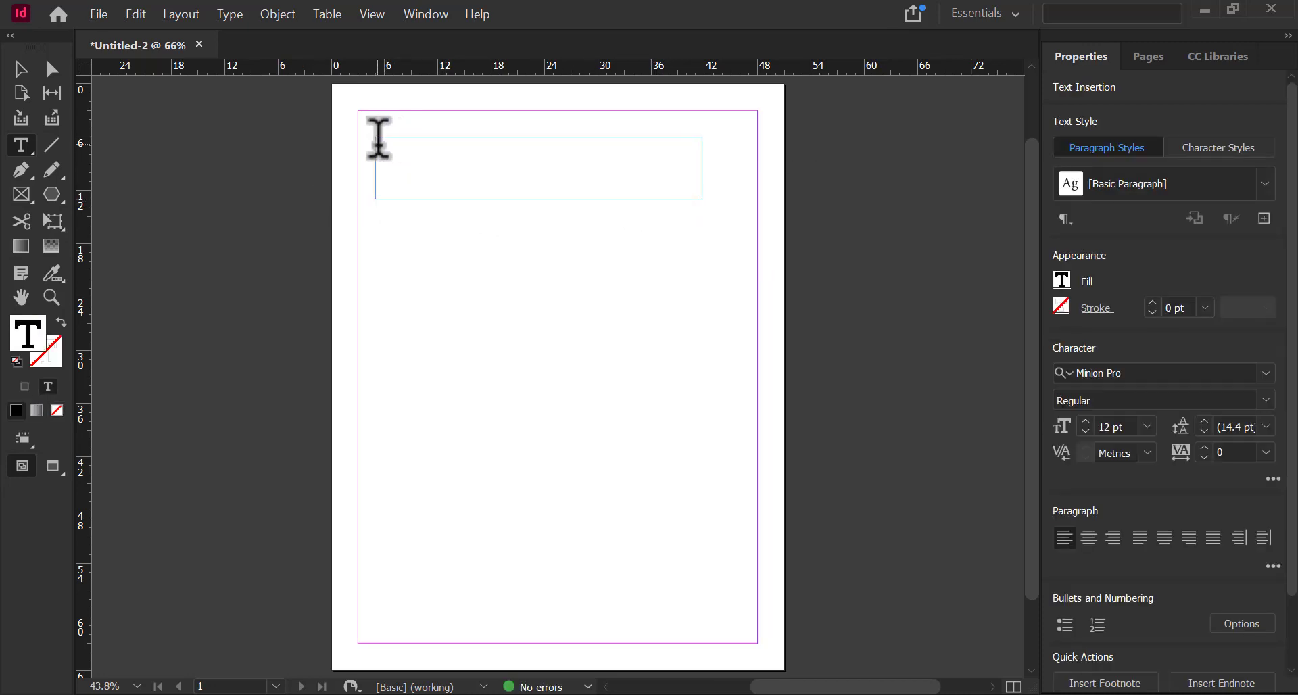
pyautogui.scroll(5, 380, 139)
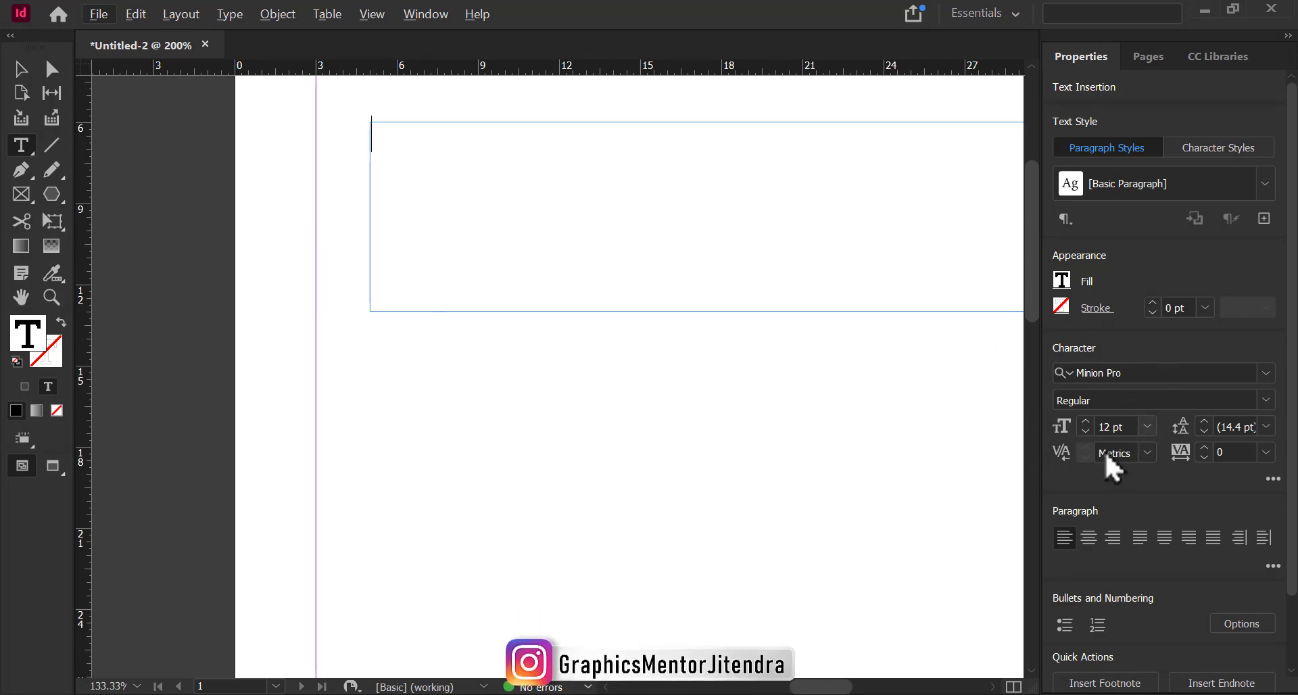
# Switch the workspace to Essentials Classic and close the floating CC Libraries panel group.
pyautogui.click(1018, 15)
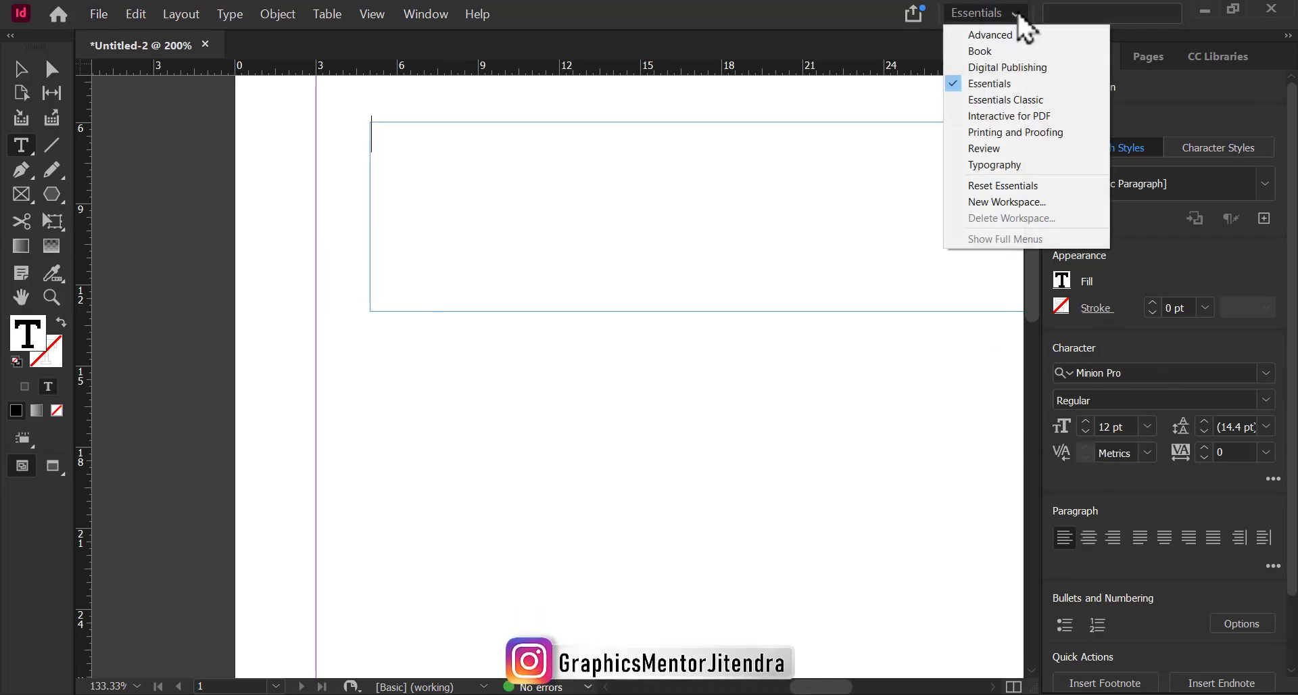
pyautogui.click(1036, 102)
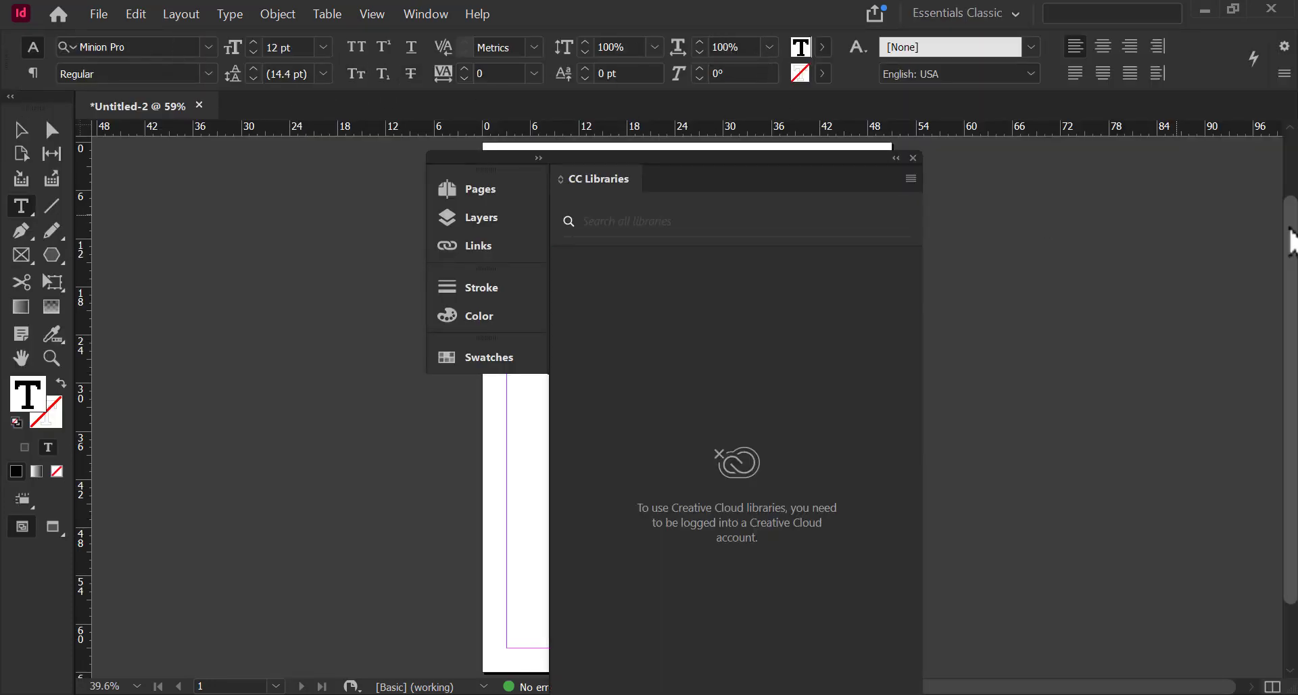
pyautogui.click(914, 158)
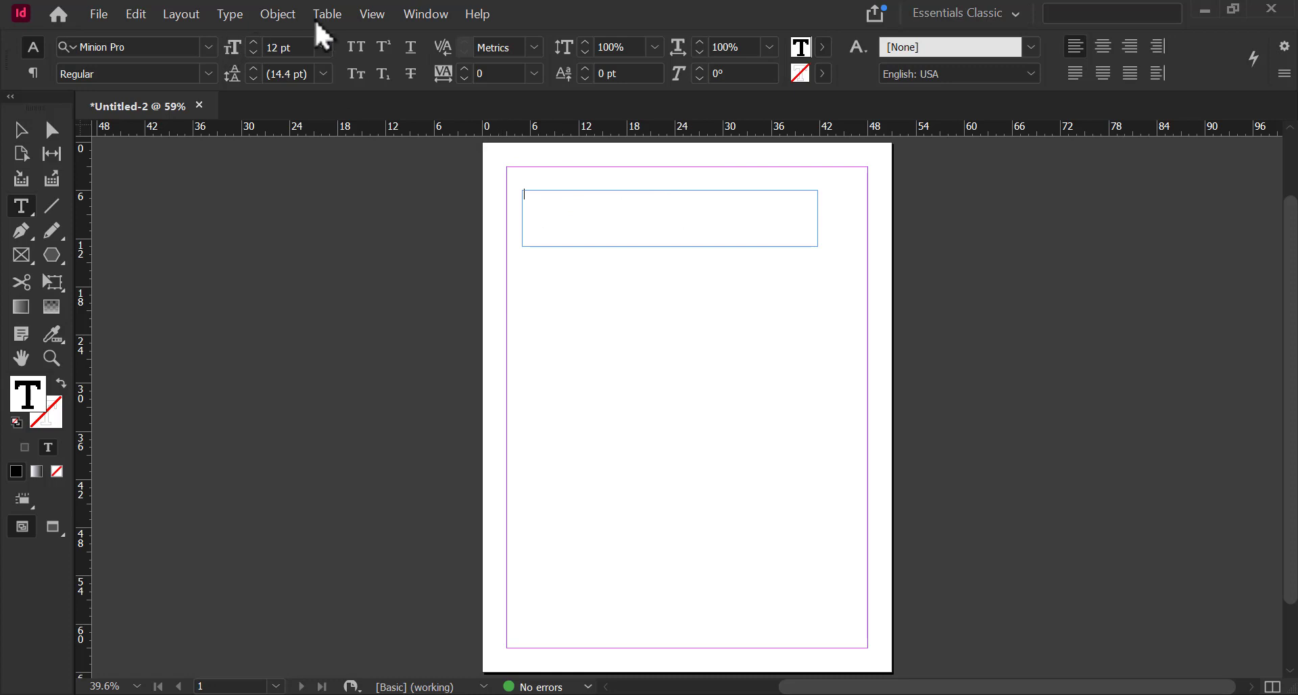
# Set the font of the empty text frame to Bahnschrift and the font size to 36 pt.
pyautogui.click(208, 49)
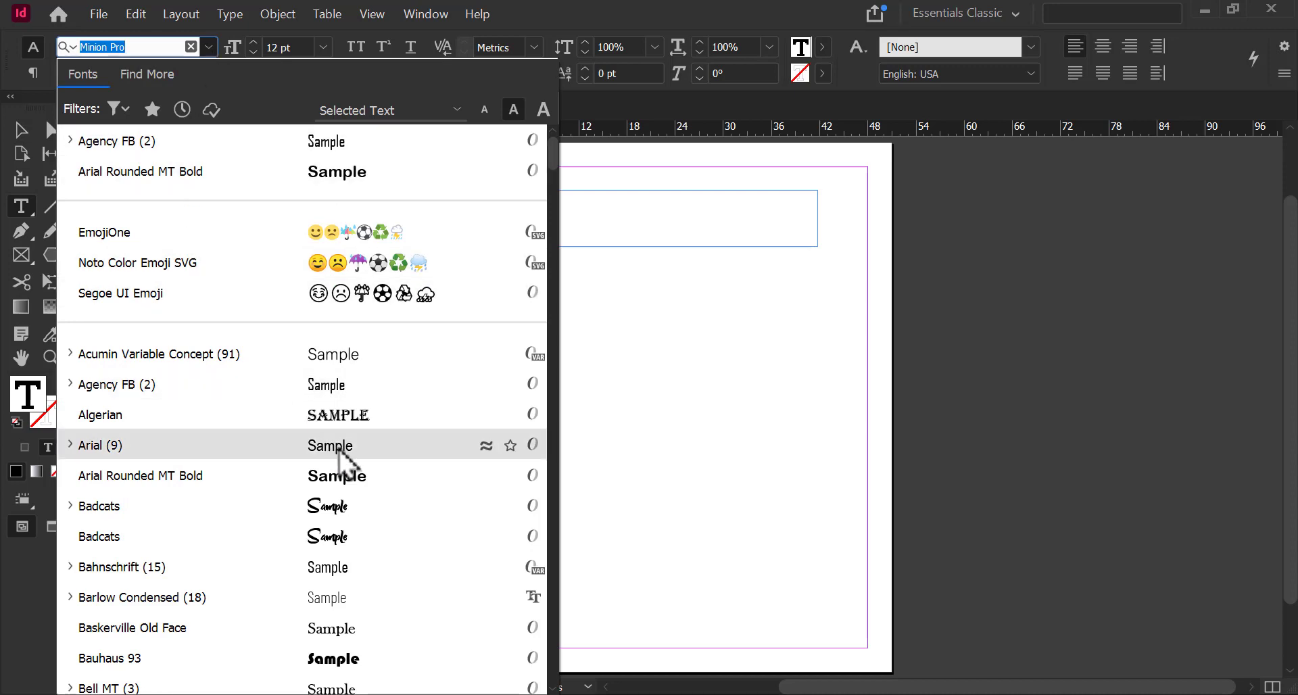
pyautogui.scroll(-5, 344, 447)
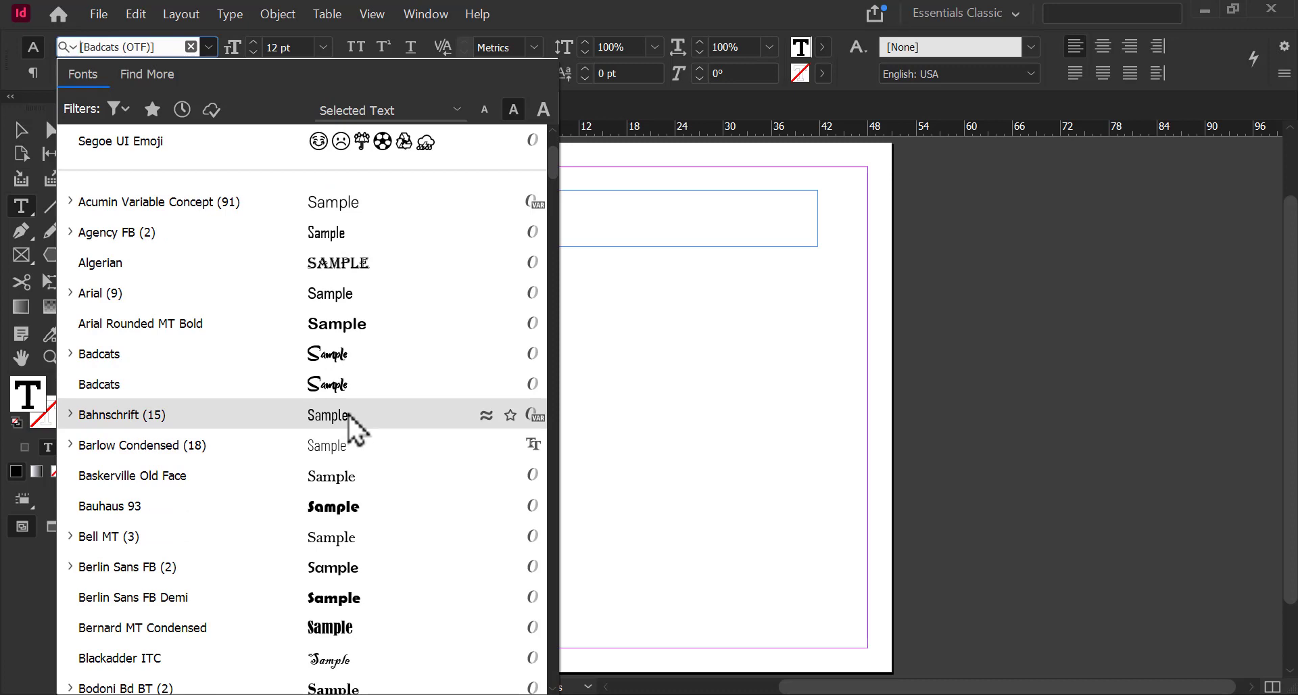
pyautogui.click(348, 415)
pyautogui.click(324, 47)
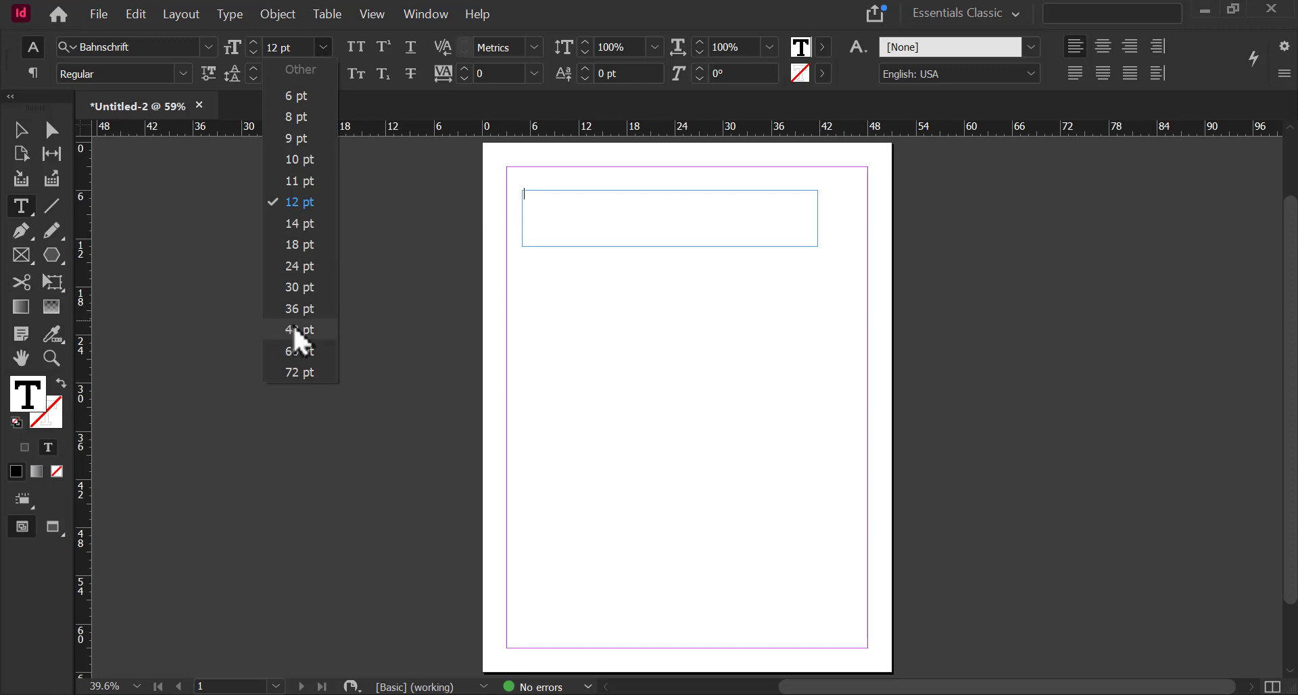
pyautogui.click(306, 312)
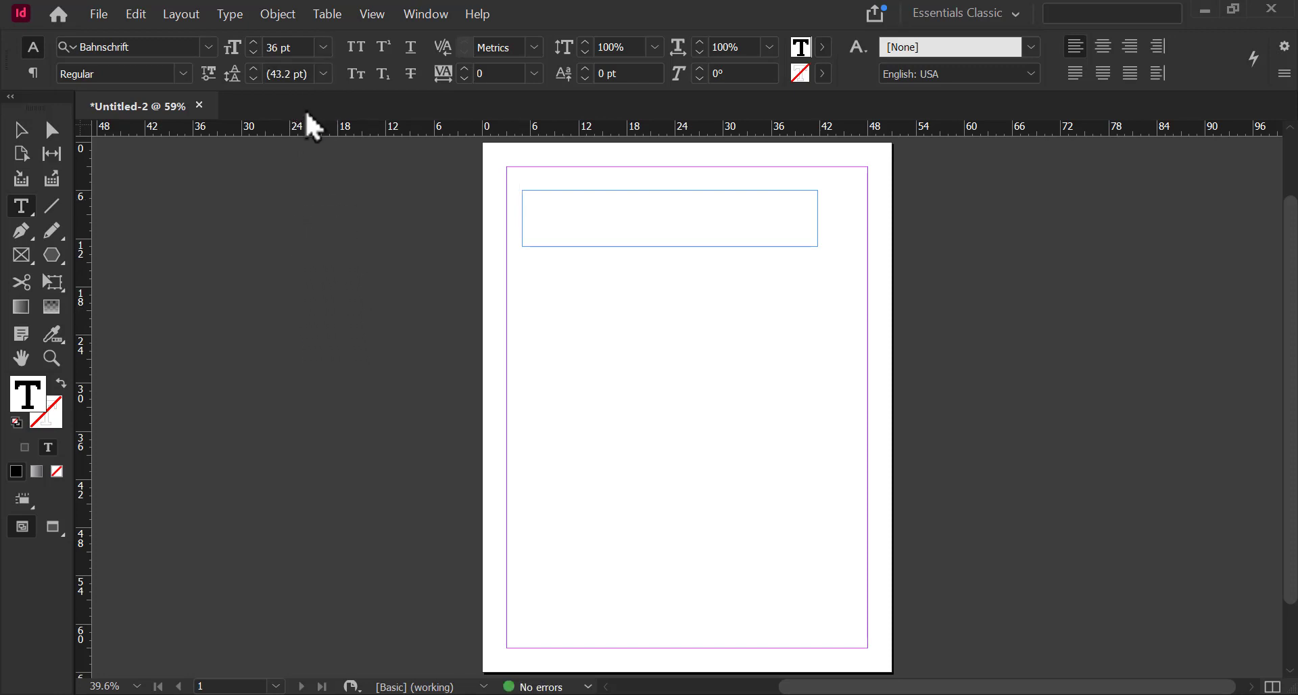
# Enter "graphics" in the heading frame and shorten the frame to about 4p0 high from its lower edge.
pyautogui.write('graphics')
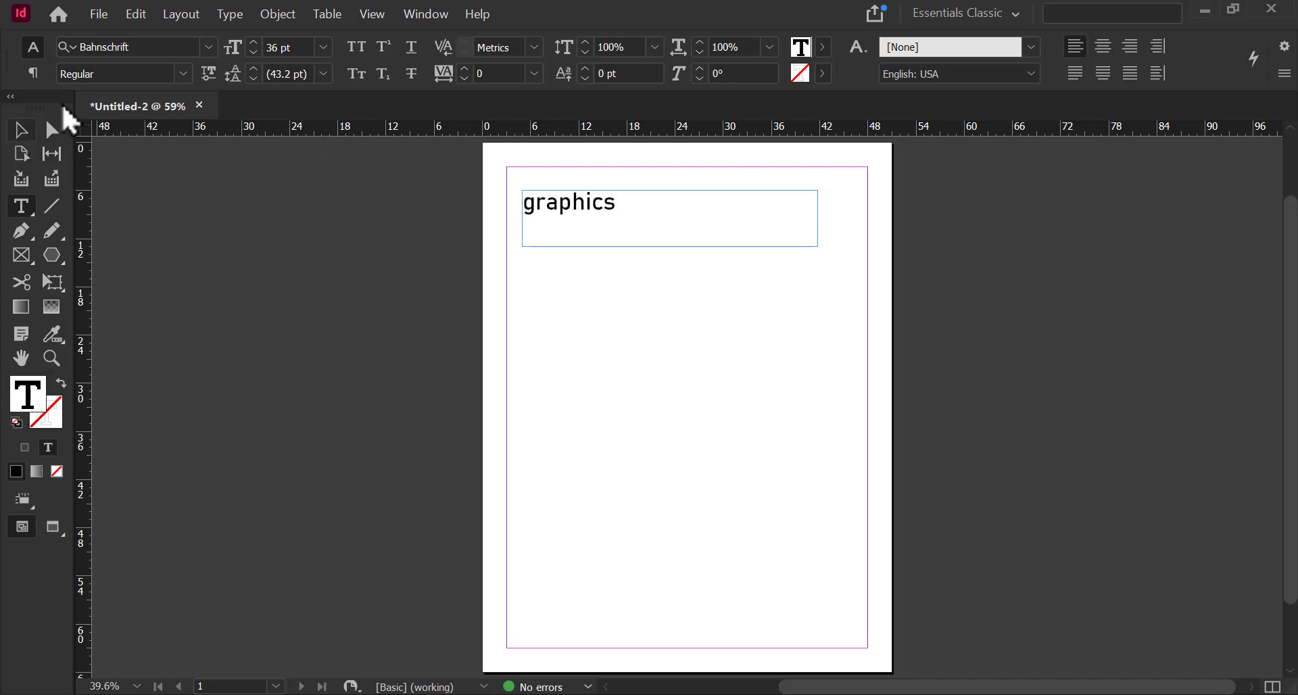
pyautogui.press('Escape')
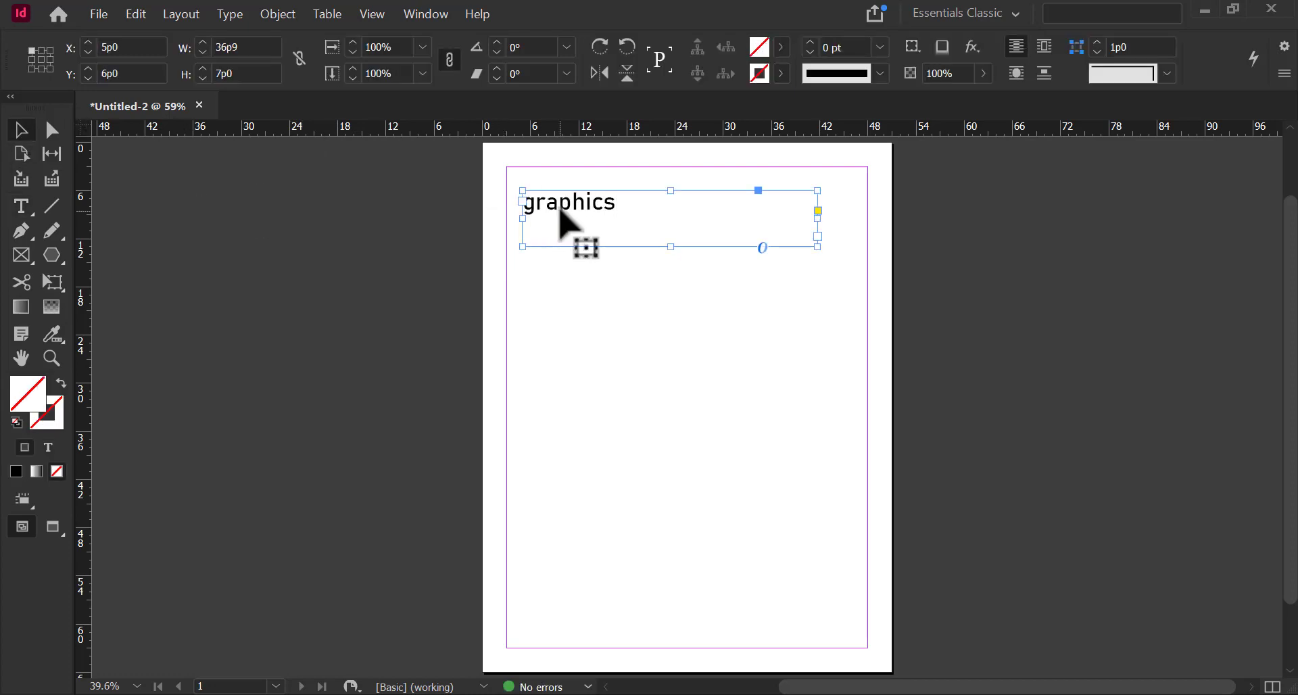
pyautogui.moveTo(672, 247); pyautogui.dragTo(694, 223)
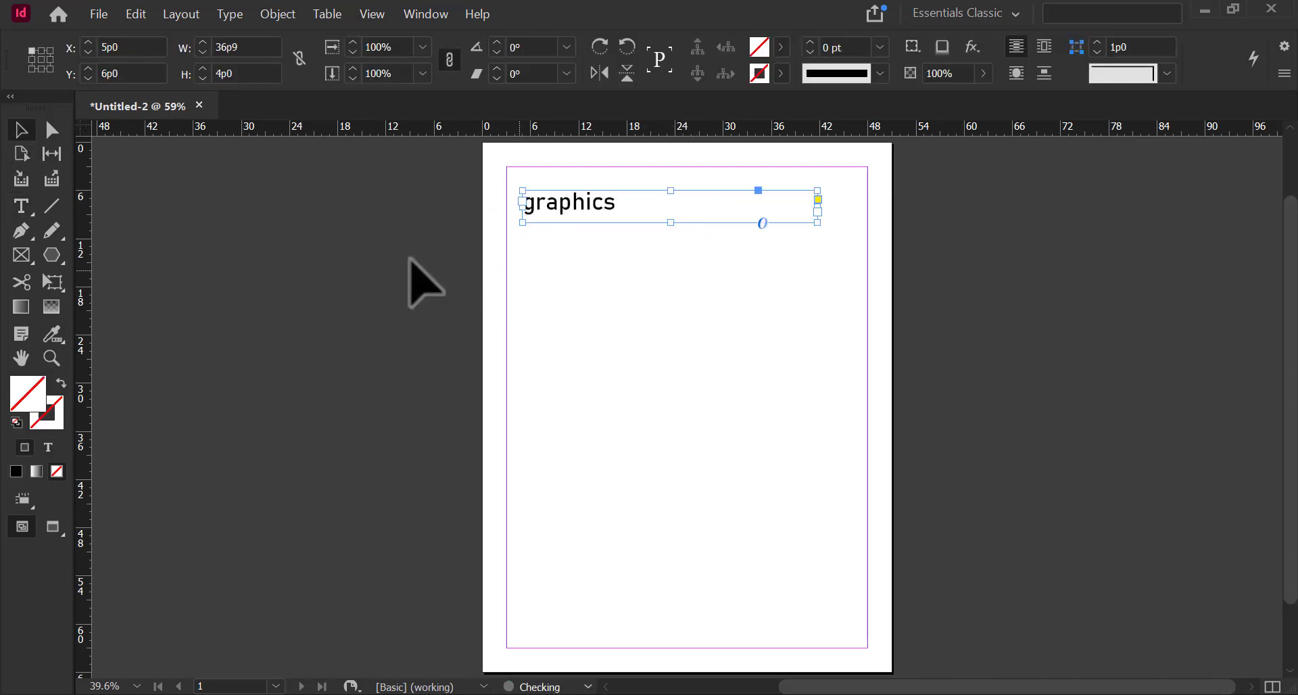
# Draw a large text frame for body text below the heading, filling most of the remaining page.
pyautogui.click(21, 206)
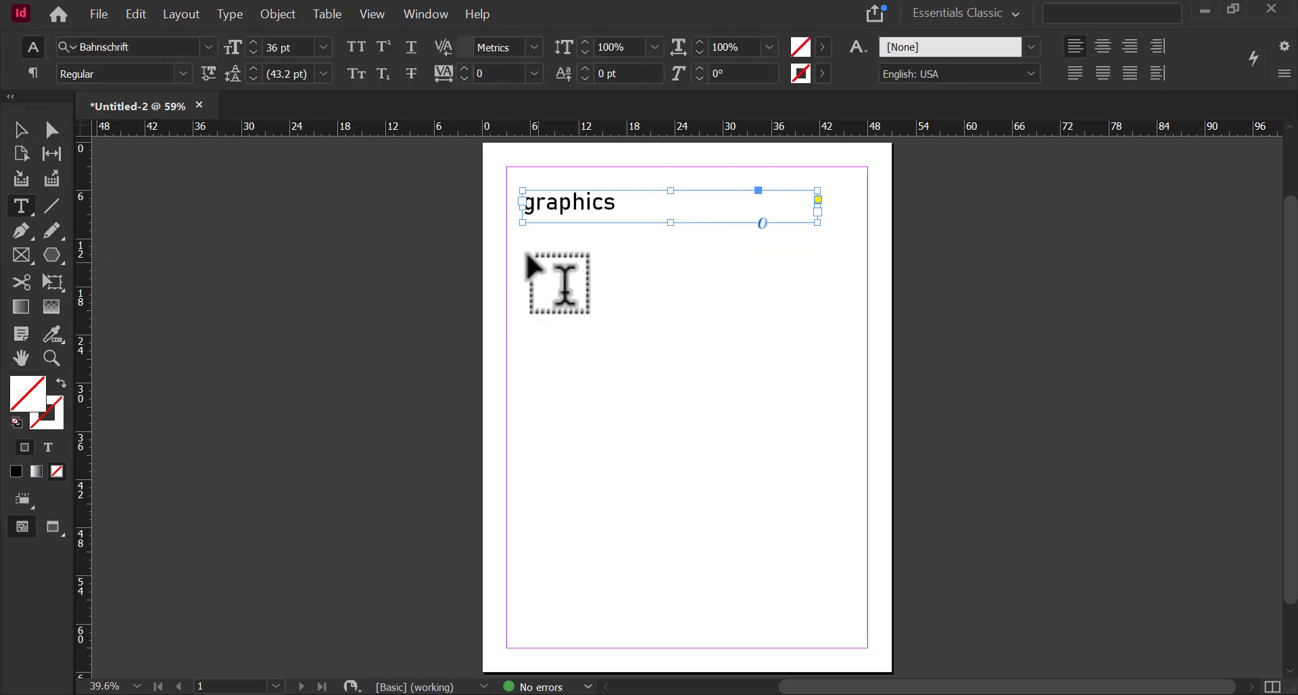
pyautogui.moveTo(528, 254); pyautogui.dragTo(846, 591)
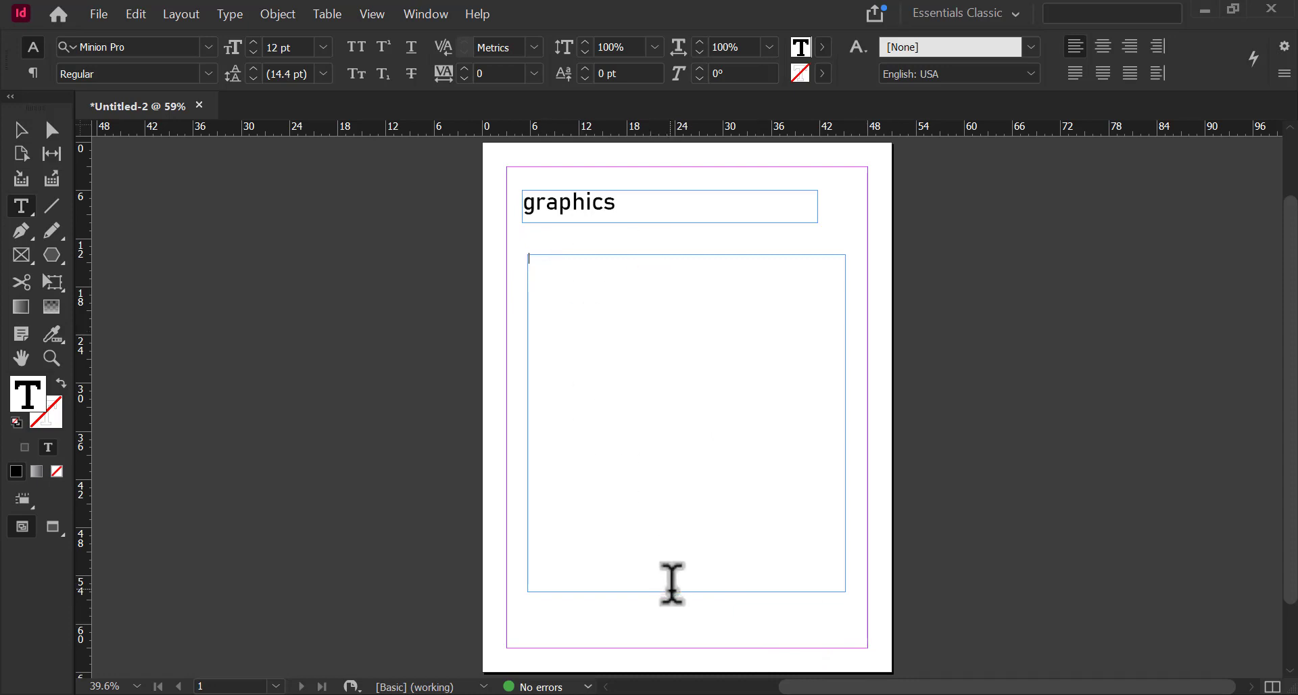
# Switch to the story file in Notepad and copy its first paragraph, from "The Jews who descended" to "of their own.".
pyautogui.hotkey('alt', 'Tab')
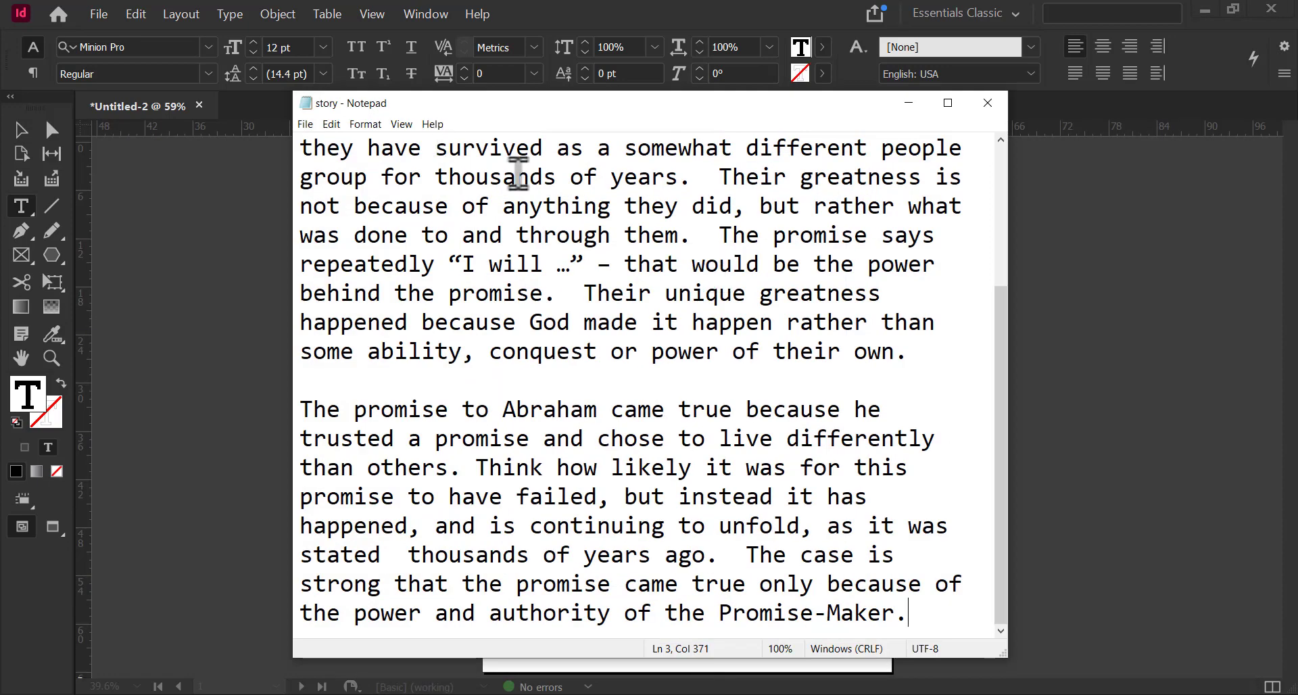
pyautogui.scroll(3, 758, 274)
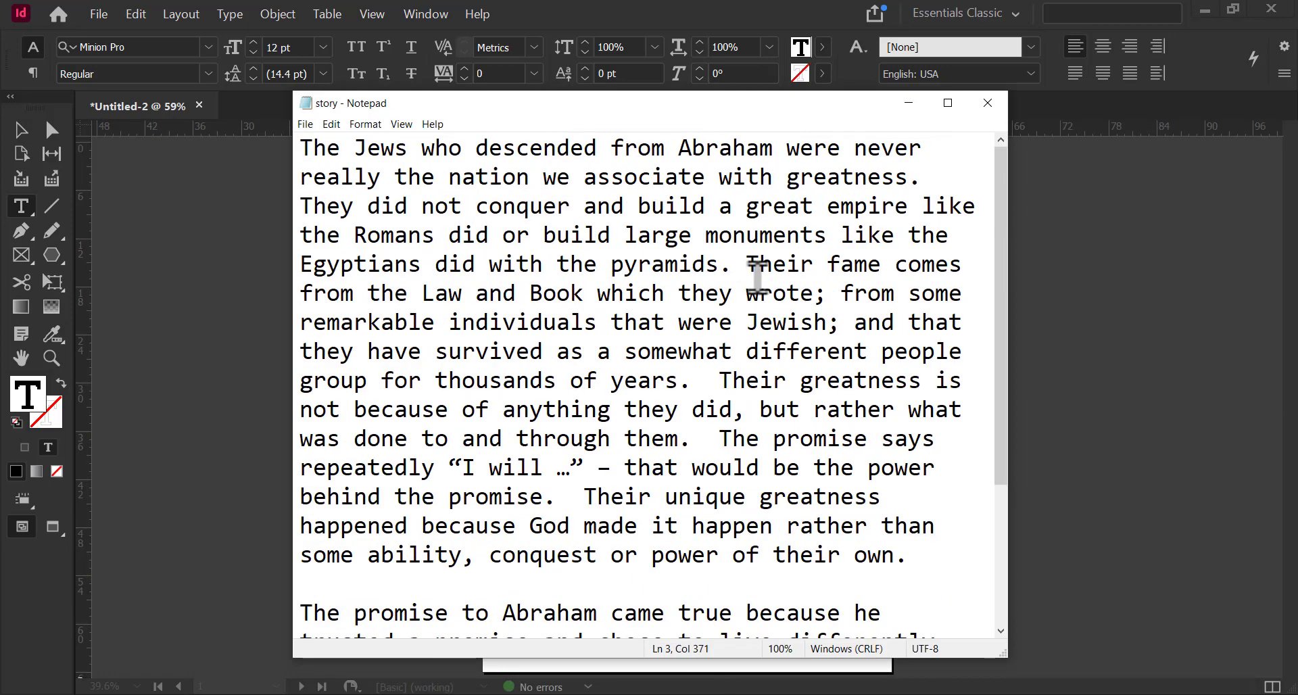
pyautogui.click(477, 263)
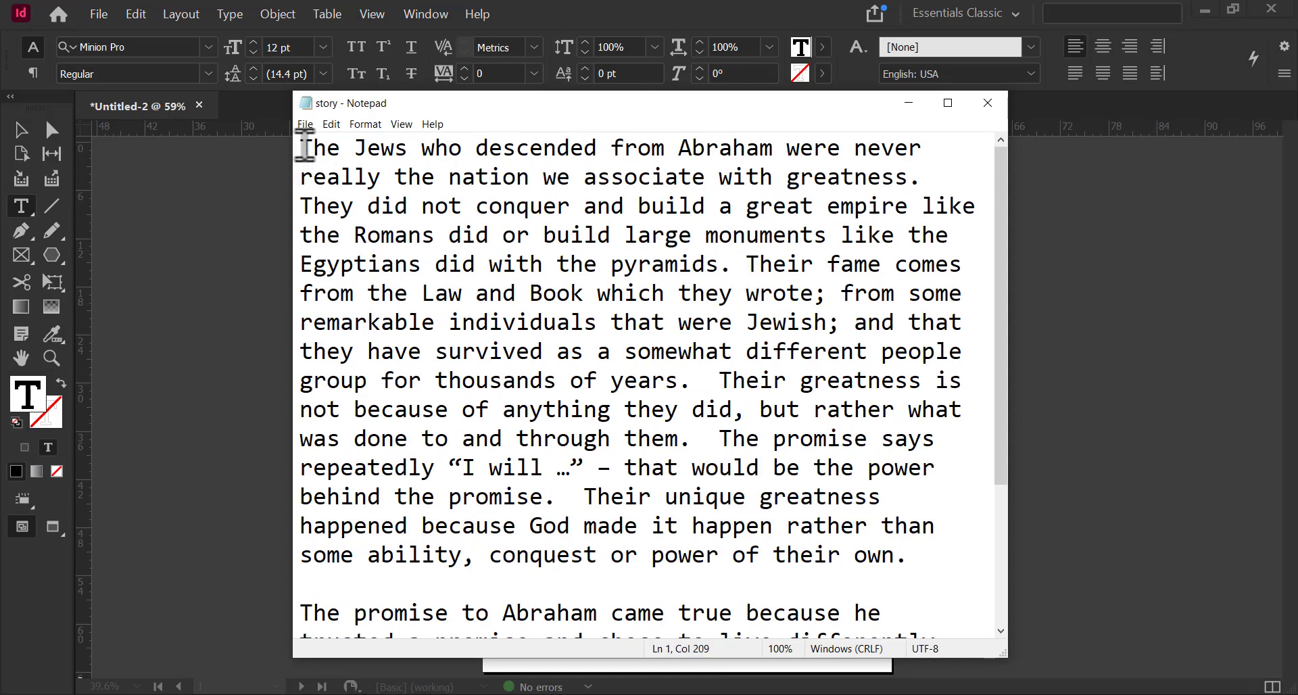
pyautogui.moveTo(303, 147); pyautogui.dragTo(892, 539)
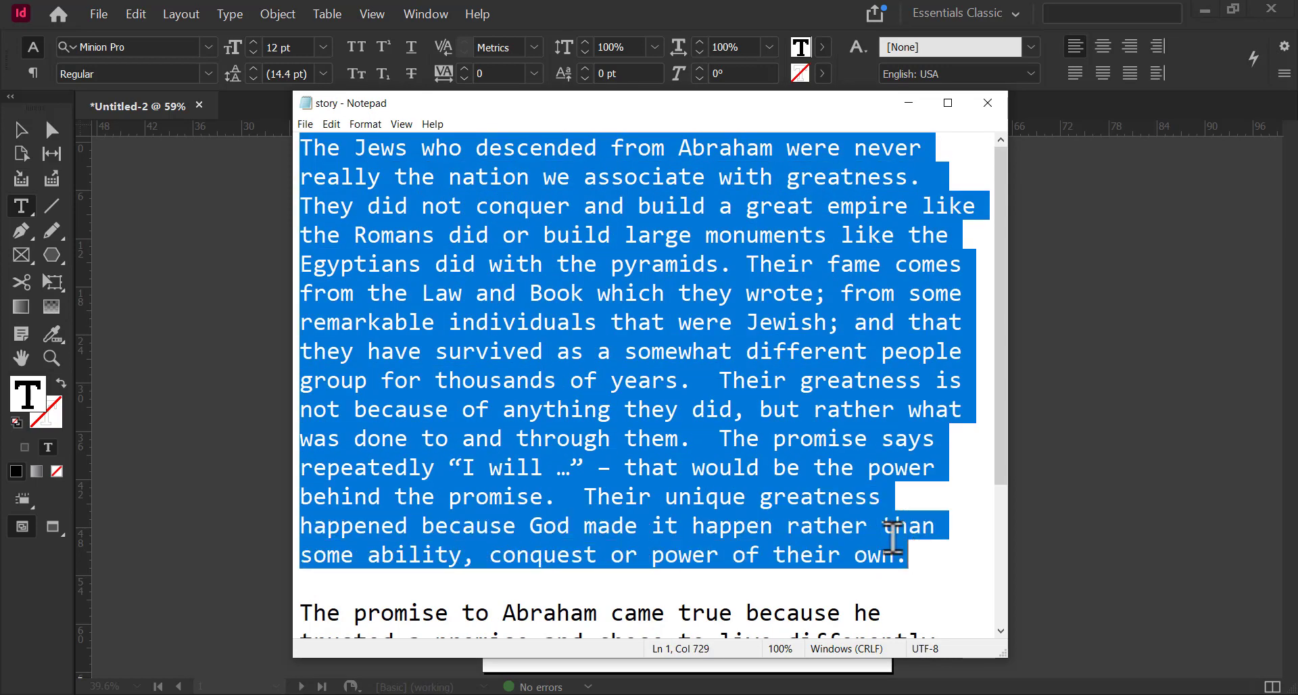
pyautogui.click(332, 126)
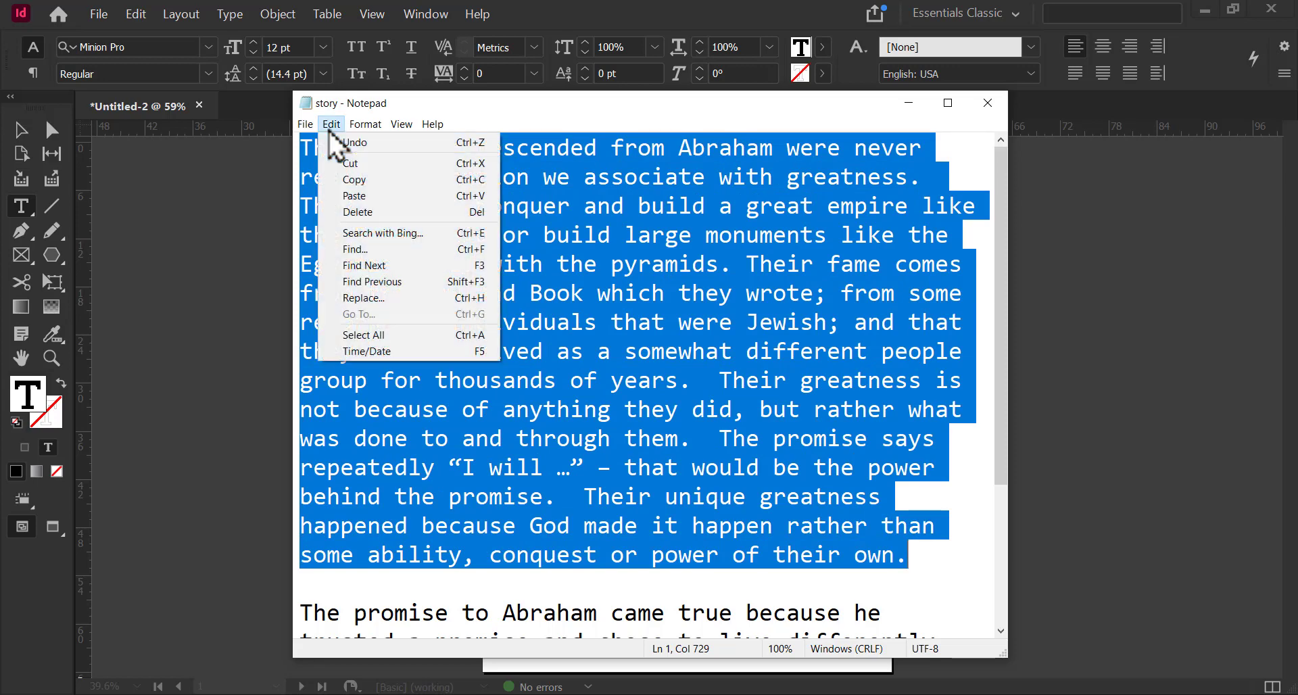
pyautogui.click(361, 179)
# Return to the InDesign document and paste the copied paragraph into the large body text frame.
pyautogui.click(661, 15)
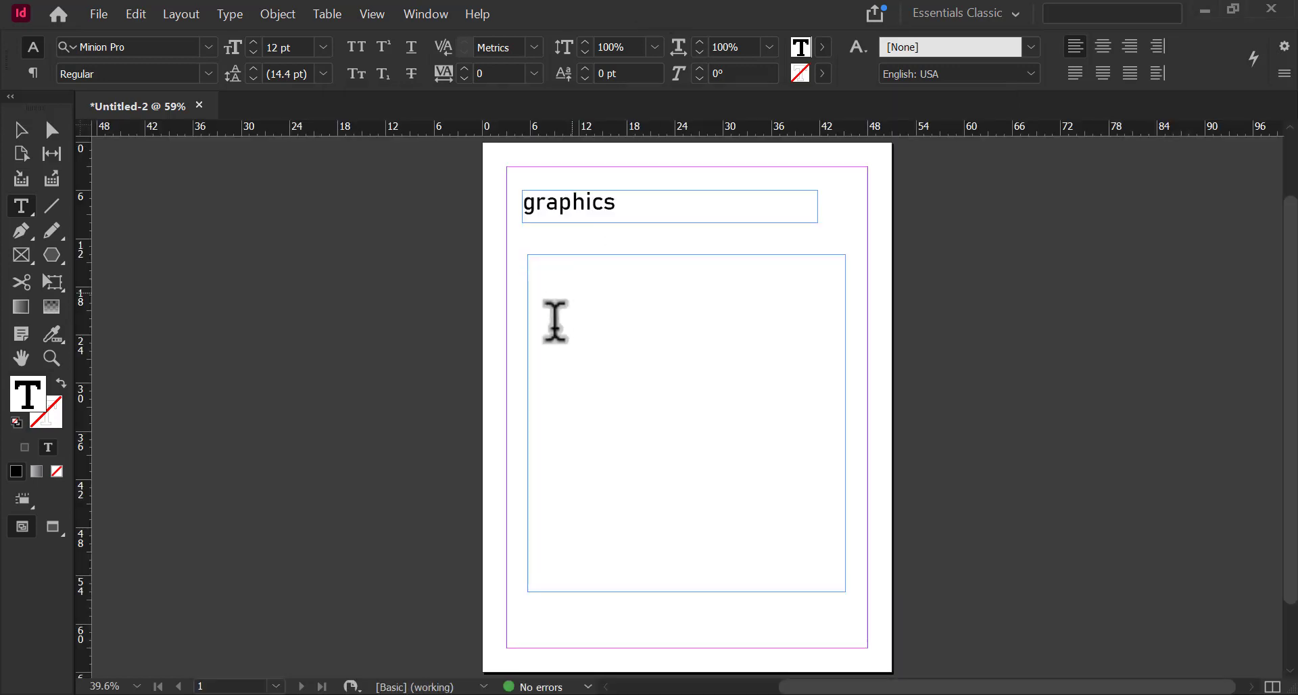
pyautogui.click(131, 17)
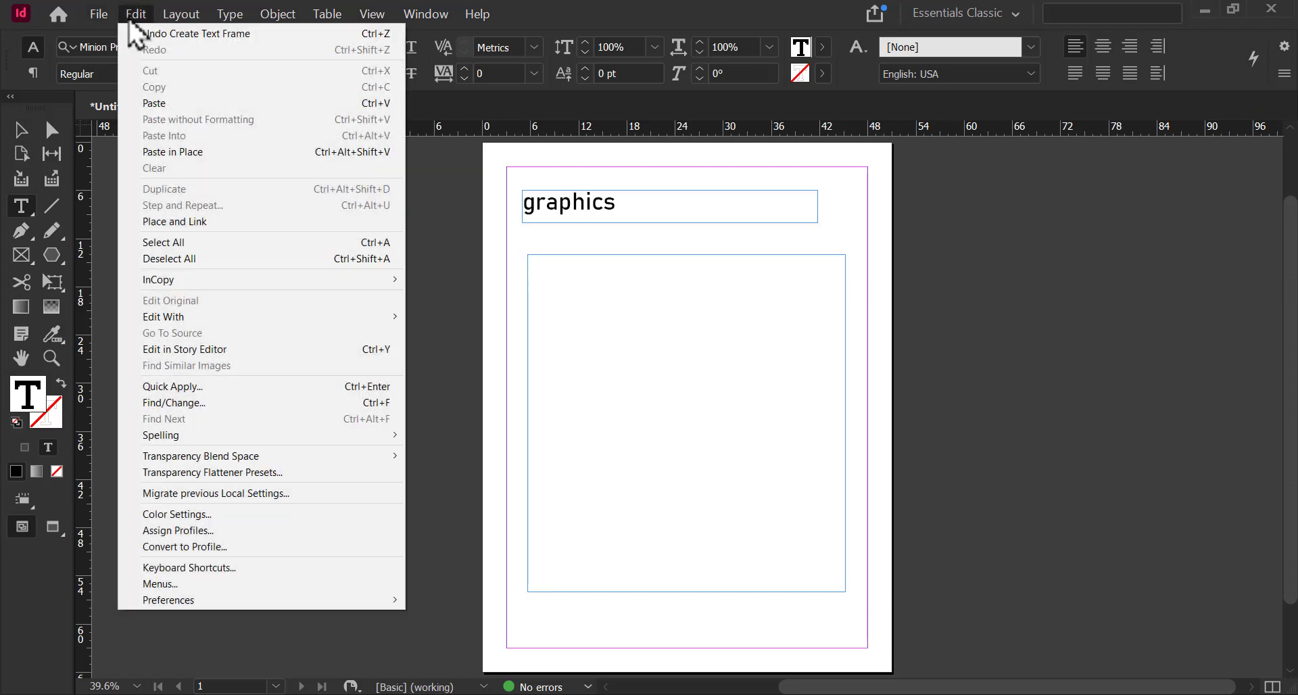
pyautogui.click(155, 103)
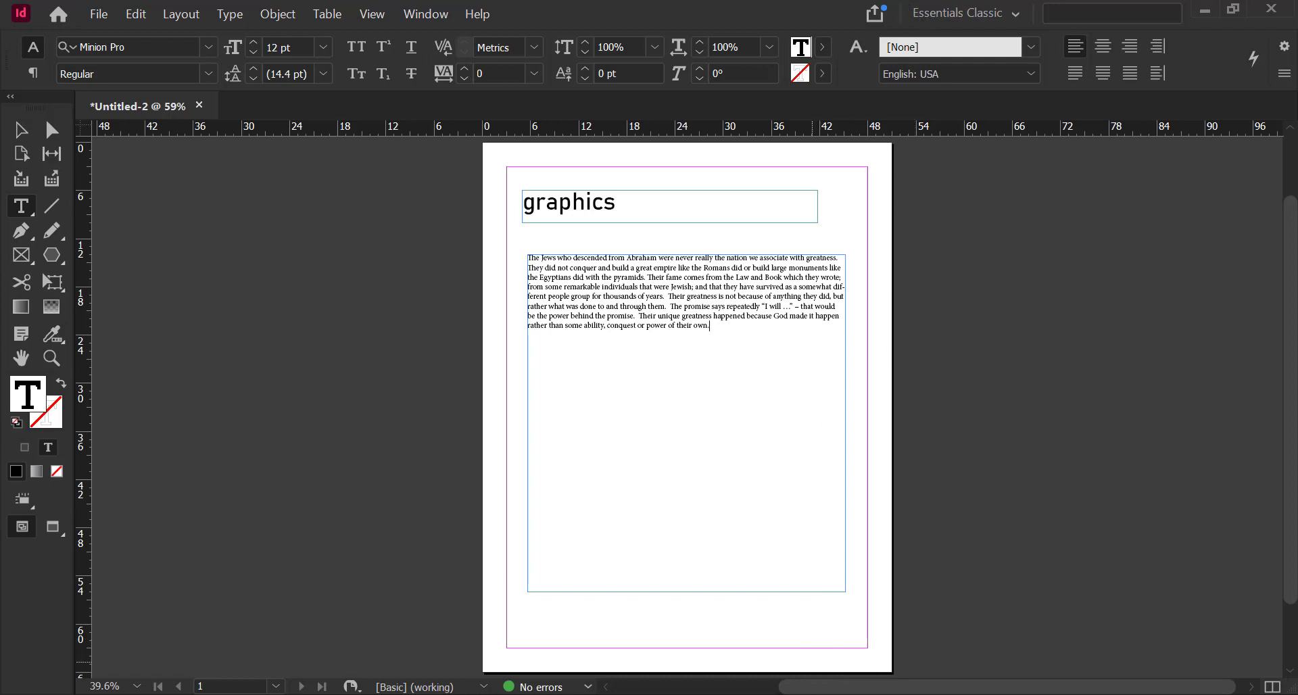
# Try to copy the still-selected story paragraph in Notepad again and paste it into the InDesign document.
pyautogui.hotkey('alt', 'Tab')
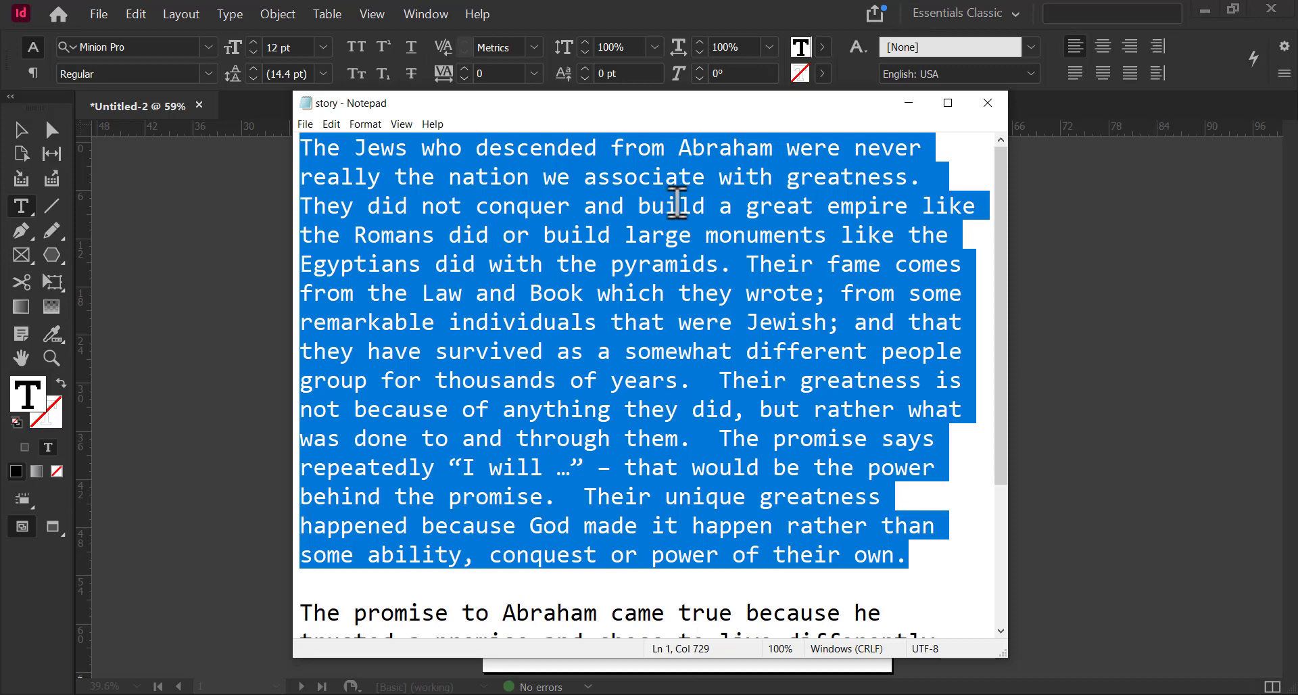
pyautogui.hotkey('ctrl', 'c')
pyautogui.hotkey('alt', 'Tab')
pyautogui.hotkey('ctrl', 'v')
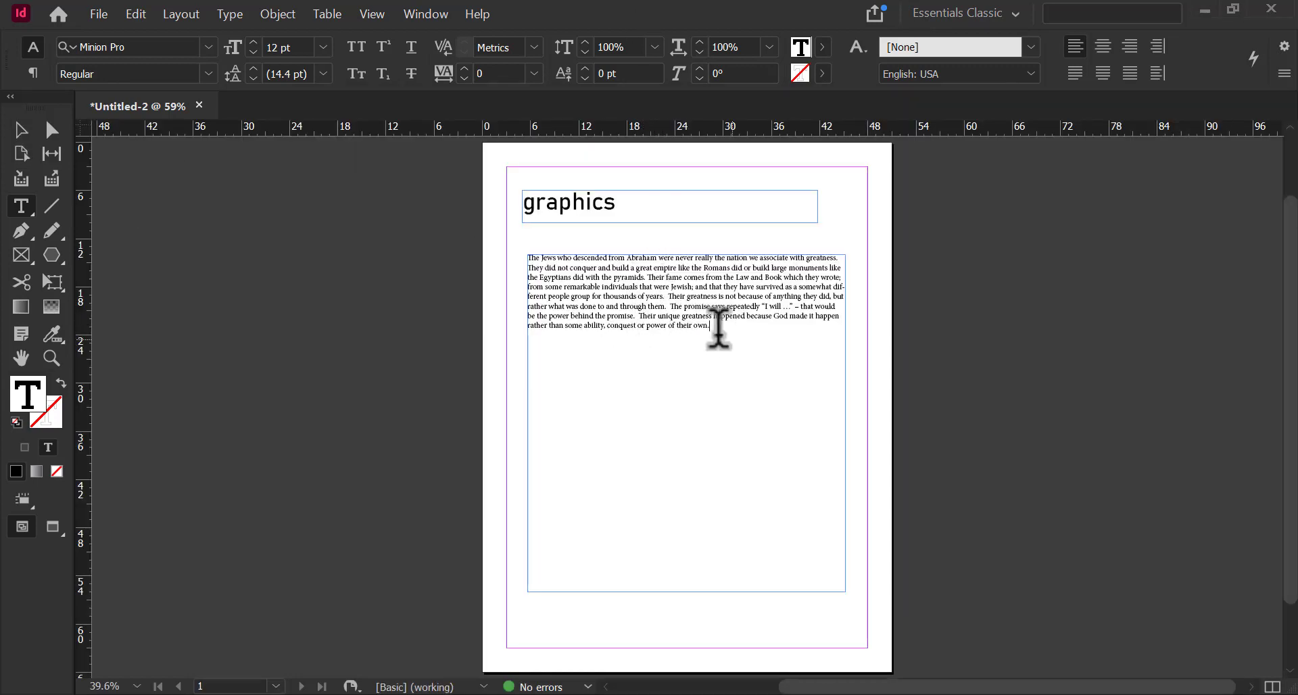
# Select the whole body paragraph from its end back to its beginning, and clear the selection, twice in a row.
pyautogui.moveTo(719, 327); pyautogui.dragTo(514, 250)
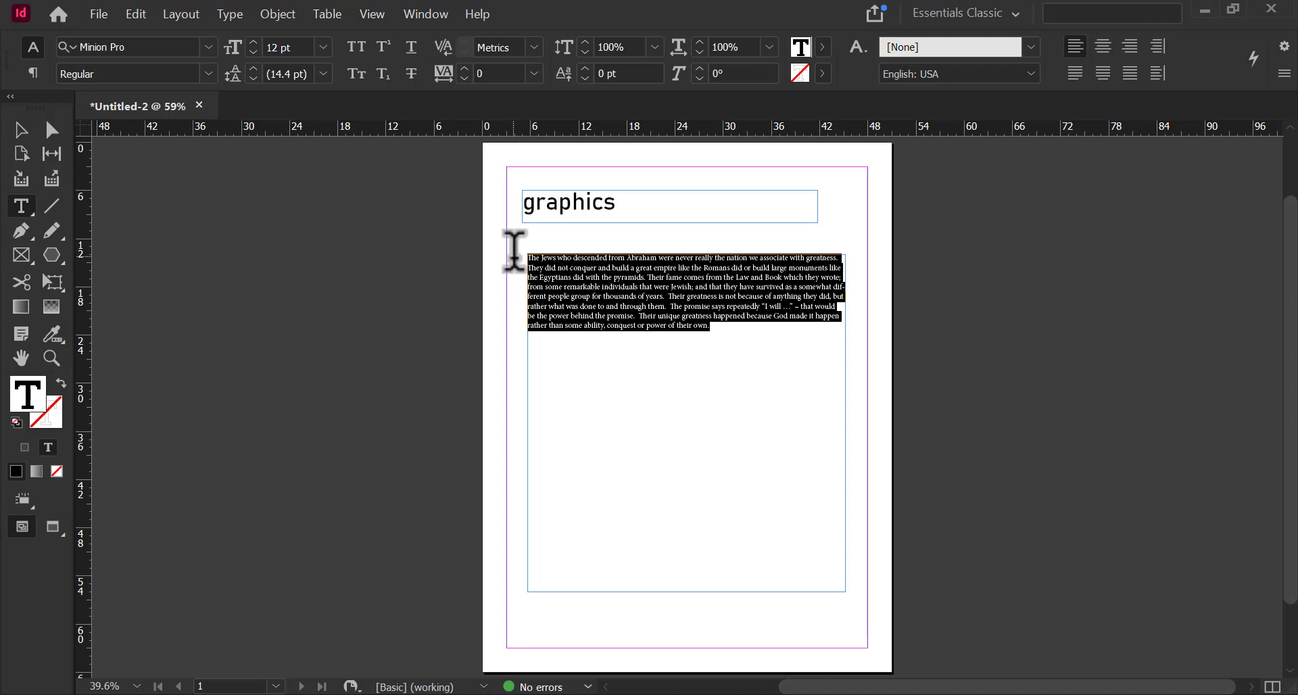
pyautogui.click(663, 333)
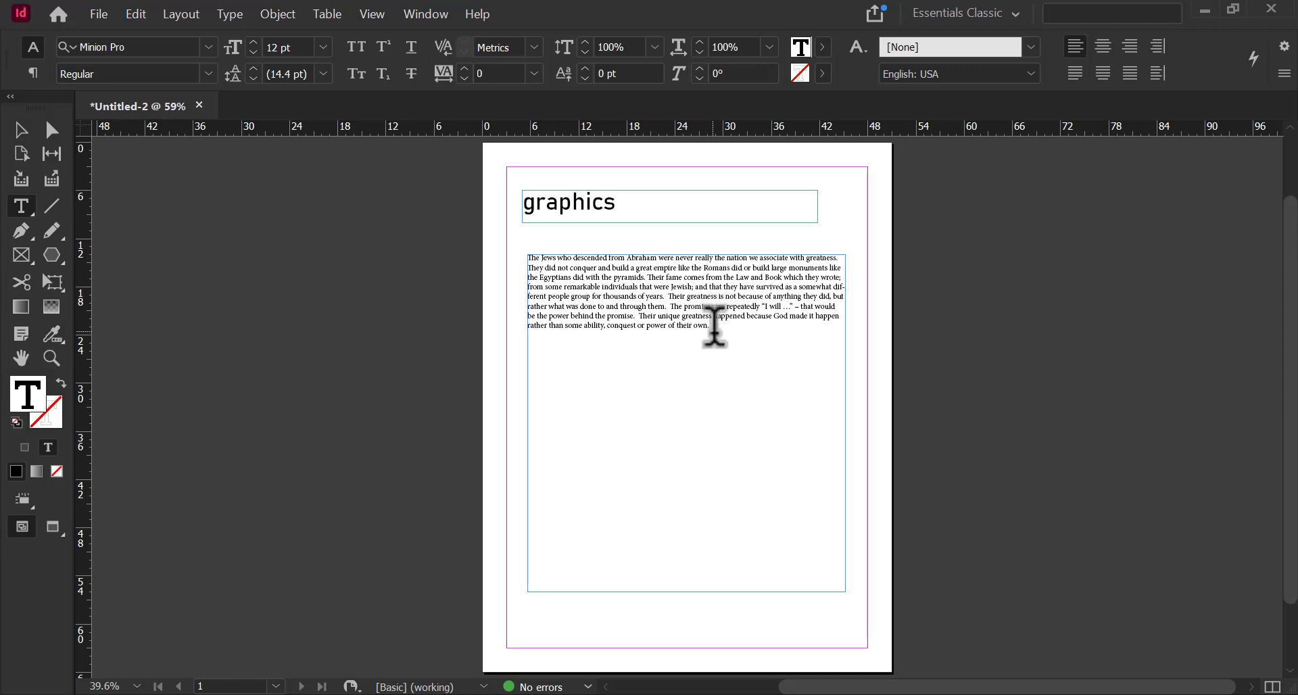
pyautogui.moveTo(715, 327); pyautogui.dragTo(528, 252)
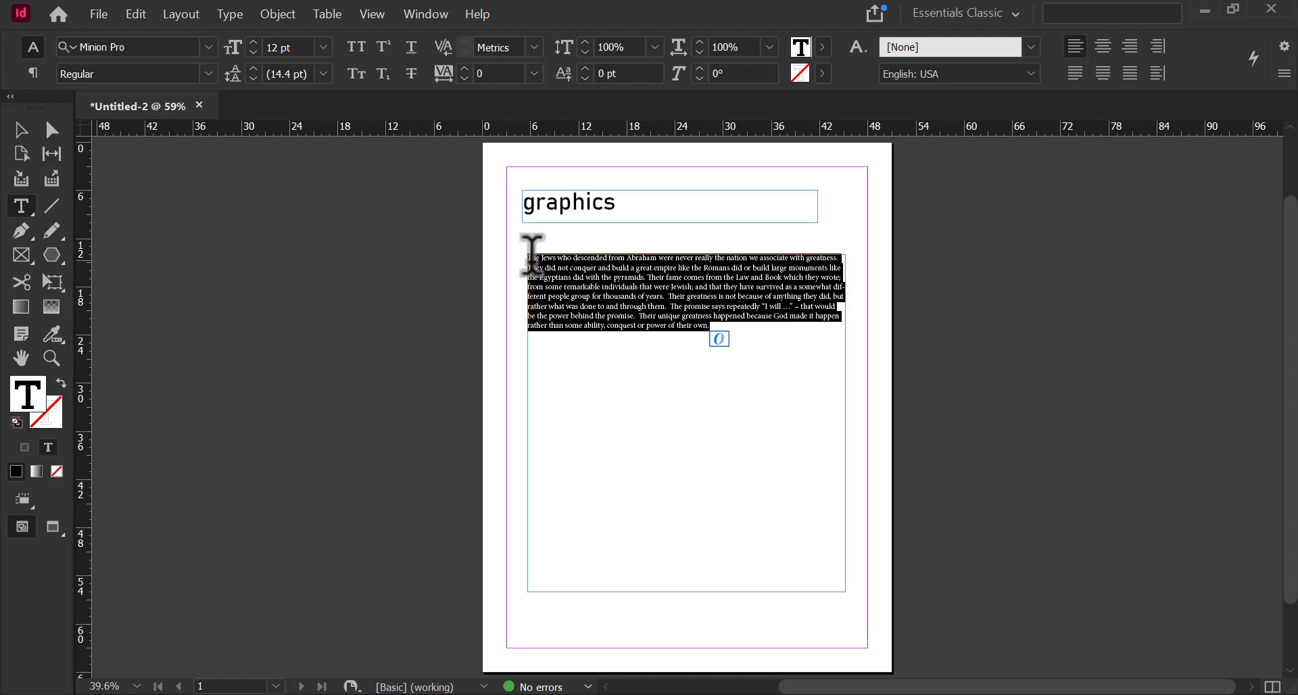
pyautogui.click(628, 296)
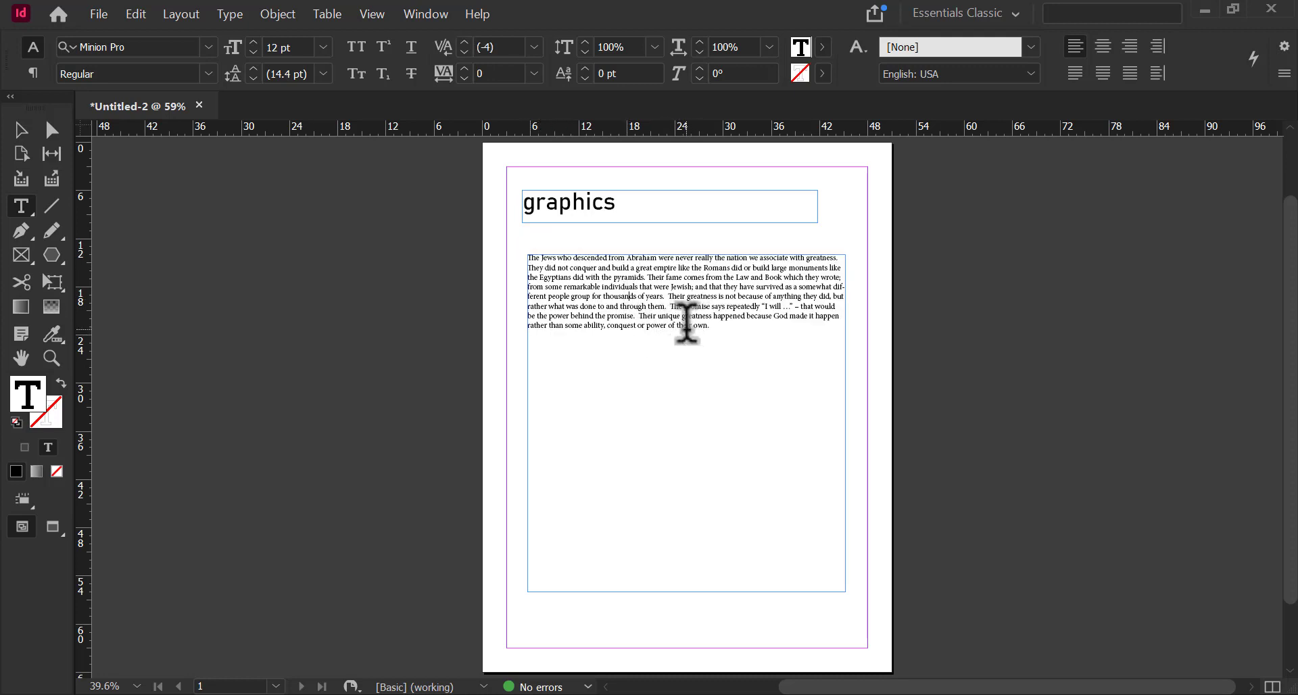
# Select the single words "their" and "power" one after the other in the body paragraph's last line at 200% zoom.
pyautogui.doubleClick(685, 325)
pyautogui.scroll(2, 682, 322)
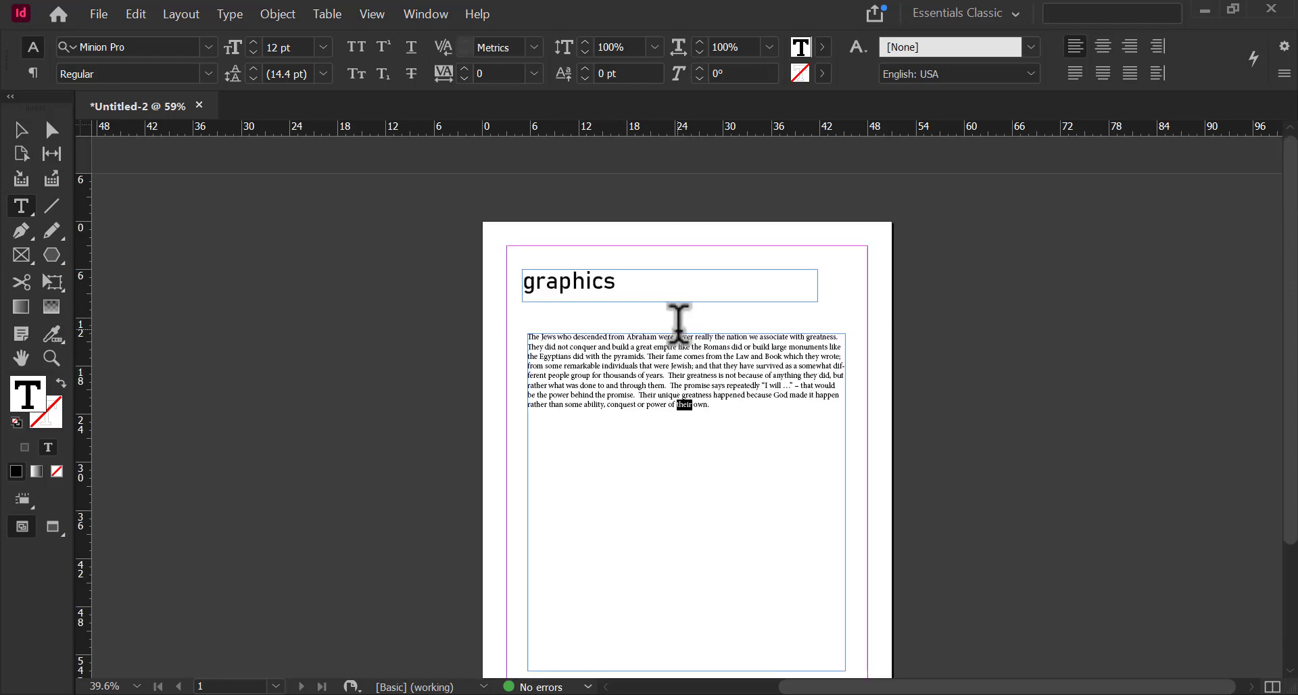
pyautogui.hotkey('ctrl', '2')
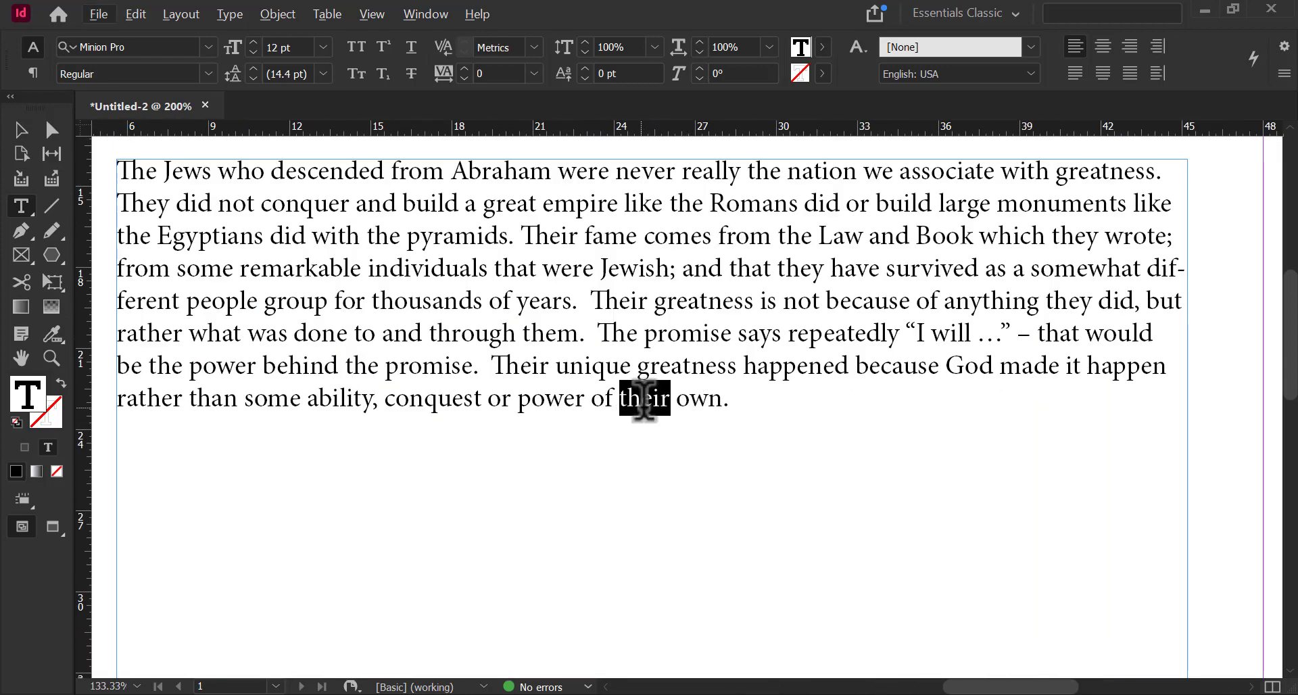
pyautogui.click(569, 399)
pyautogui.doubleClick(570, 399)
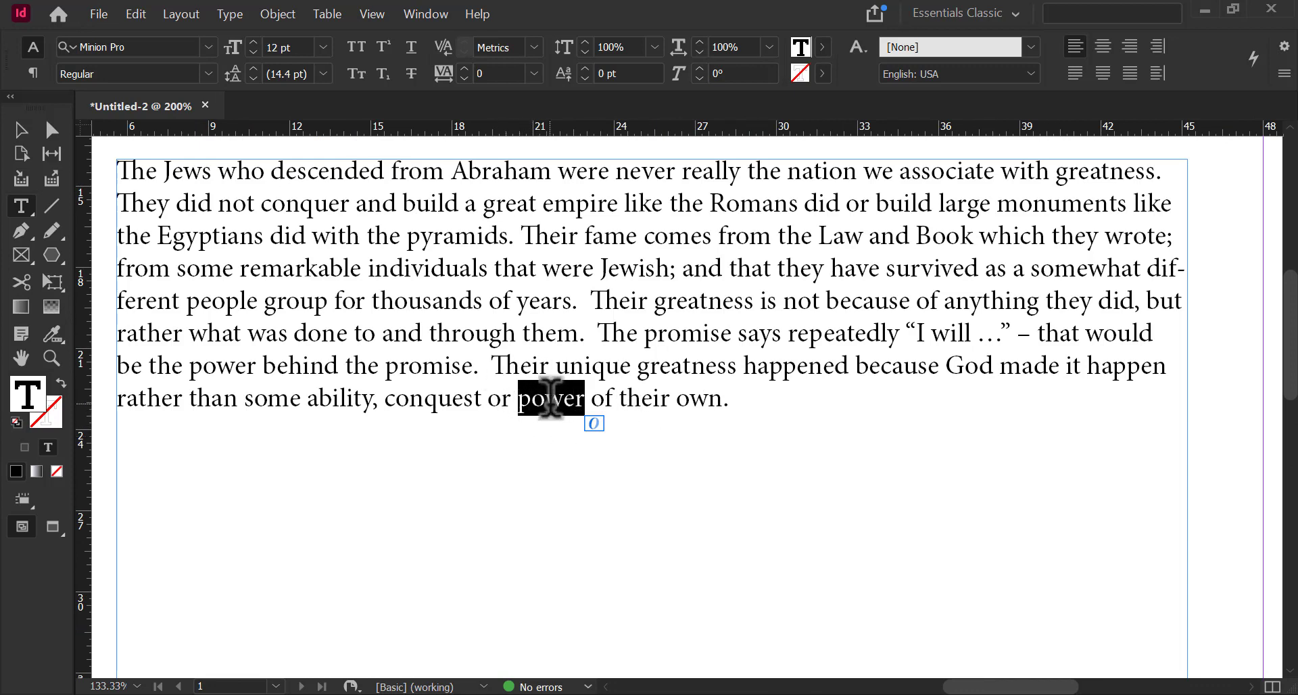
# Select the entire last line of the body paragraph, "rather than some ability, conquest or power of their own.".
pyautogui.tripleClick(646, 399)
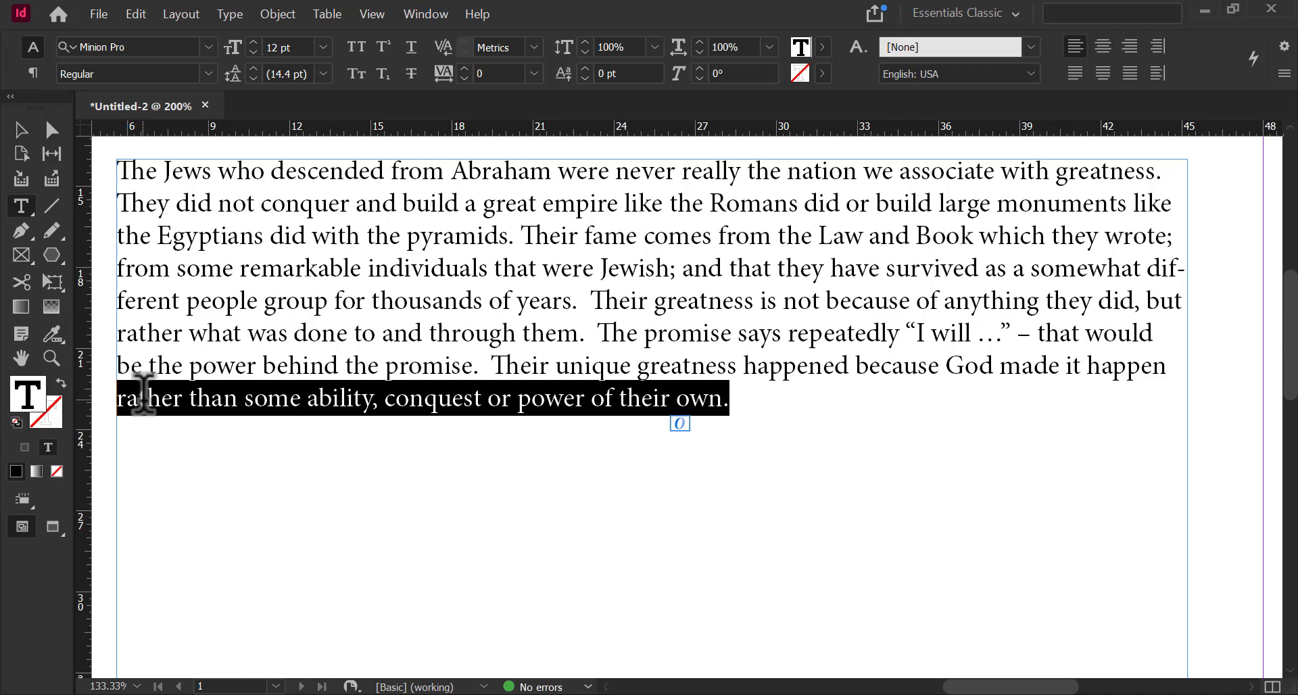
pyautogui.click(698, 399)
pyautogui.doubleClick(700, 399)
pyautogui.click(700, 399)
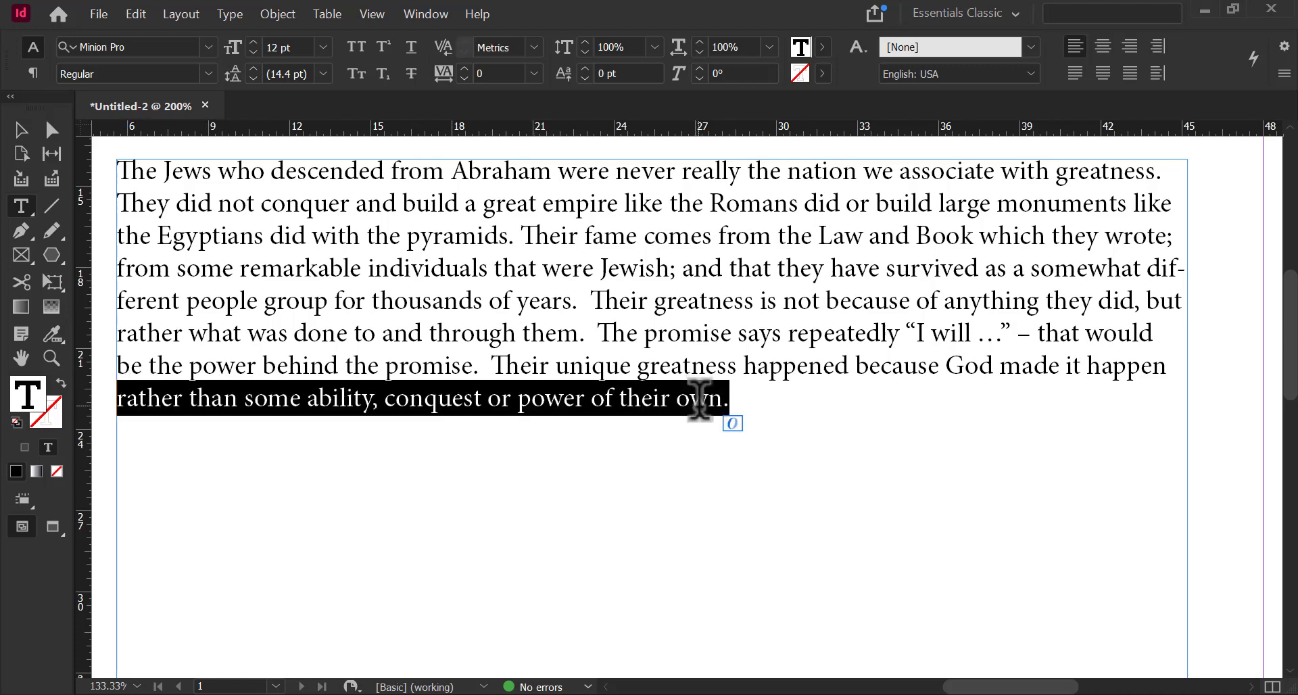
# Select the whole body paragraph and set its font to Microsoft PhagsPa.
pyautogui.click(700, 399)
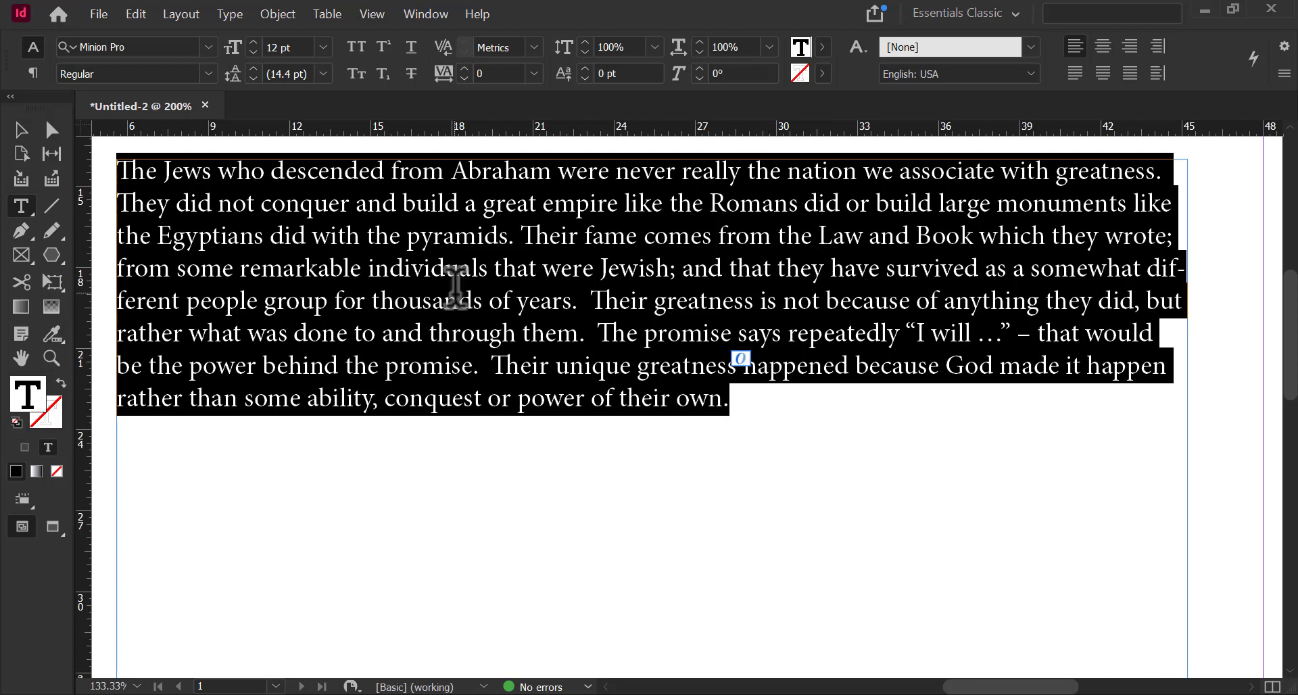
pyautogui.click(207, 47)
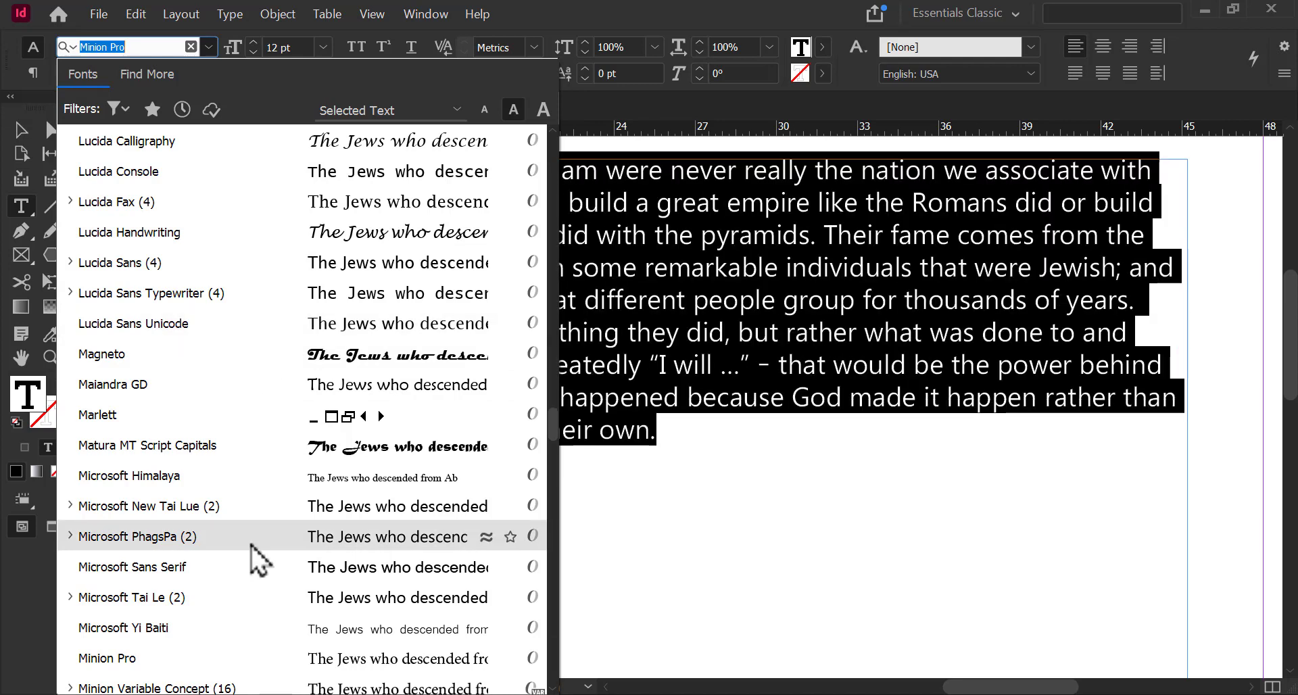
pyautogui.click(250, 544)
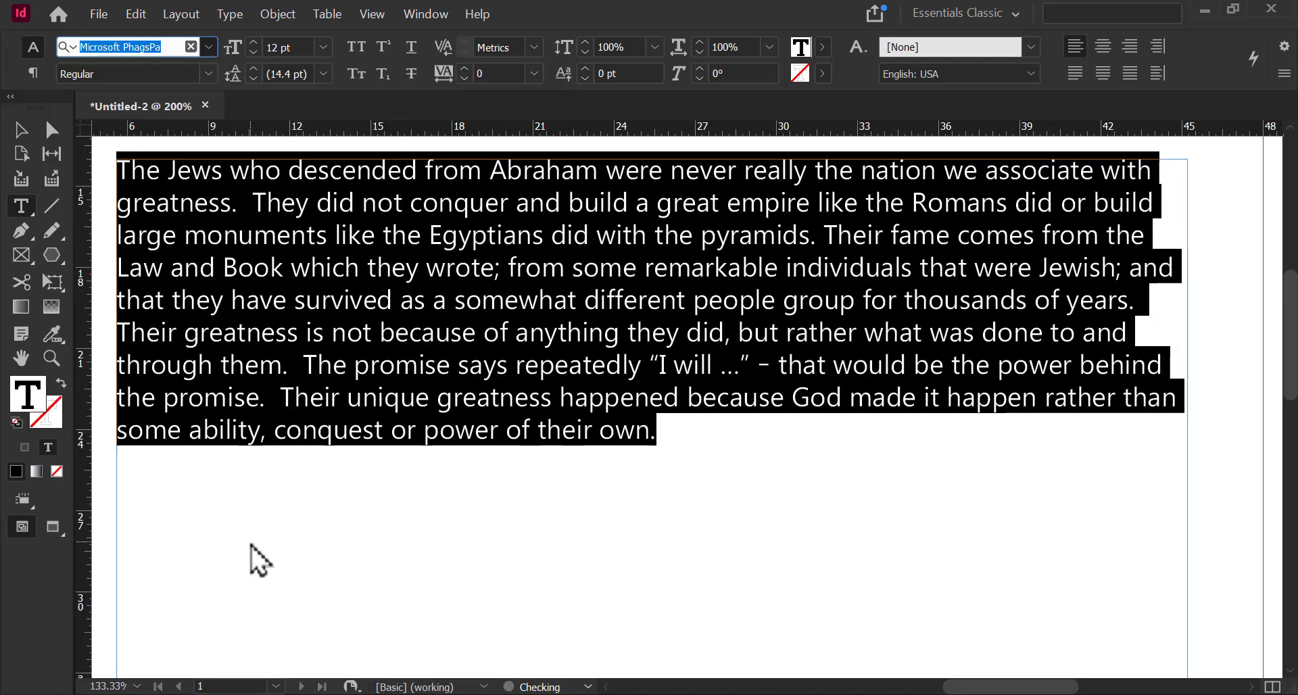
# Try a font size of 18 pt on the selected paragraph and settle on 14 pt.
pyautogui.click(329, 45)
pyautogui.click(298, 245)
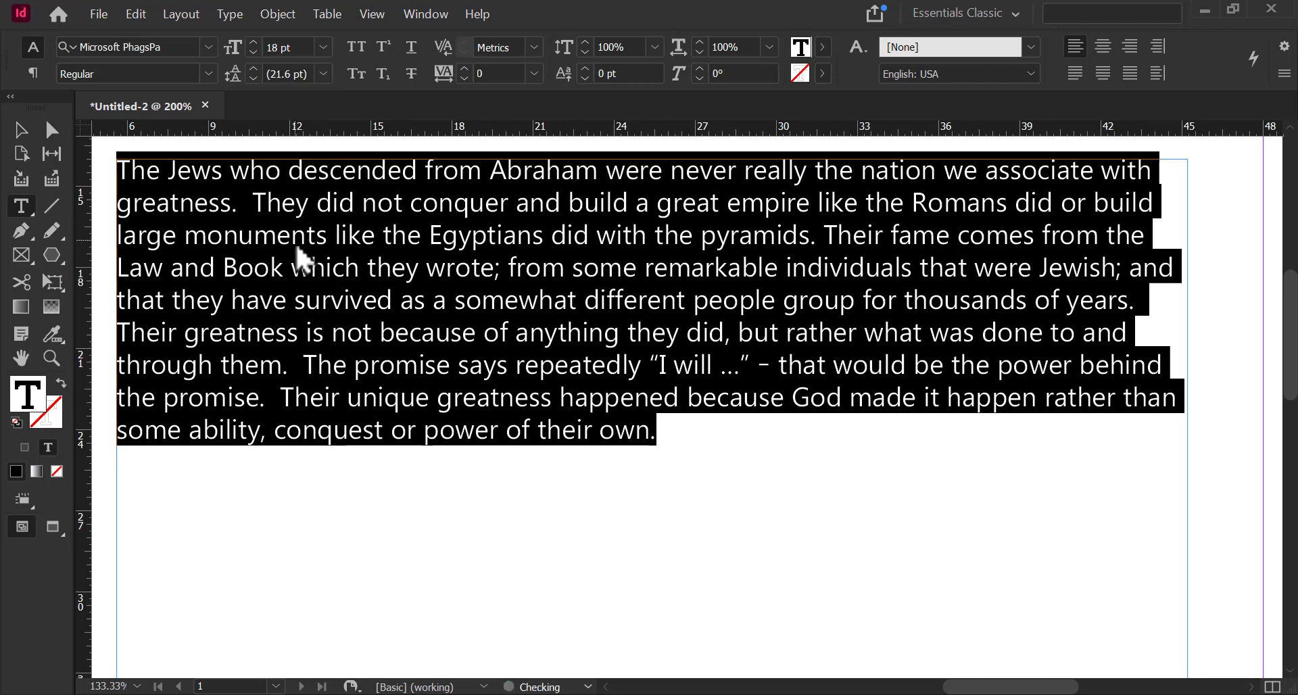
pyautogui.click(330, 47)
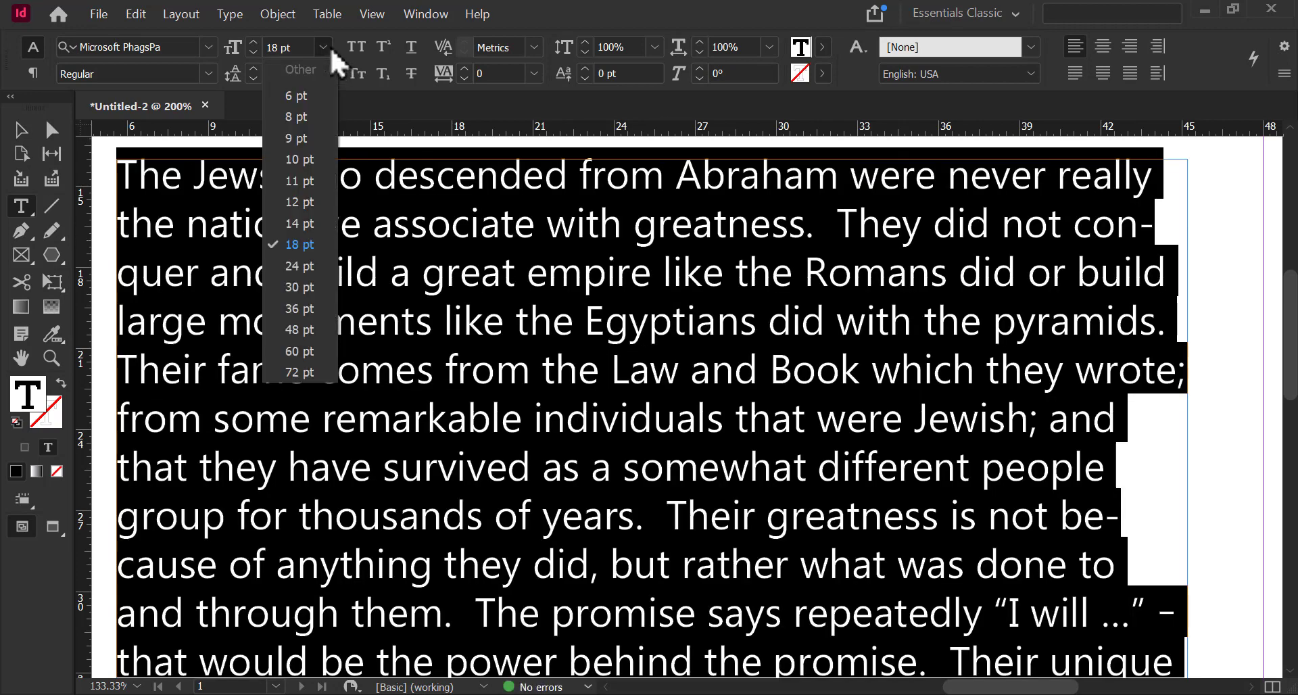
pyautogui.click(305, 225)
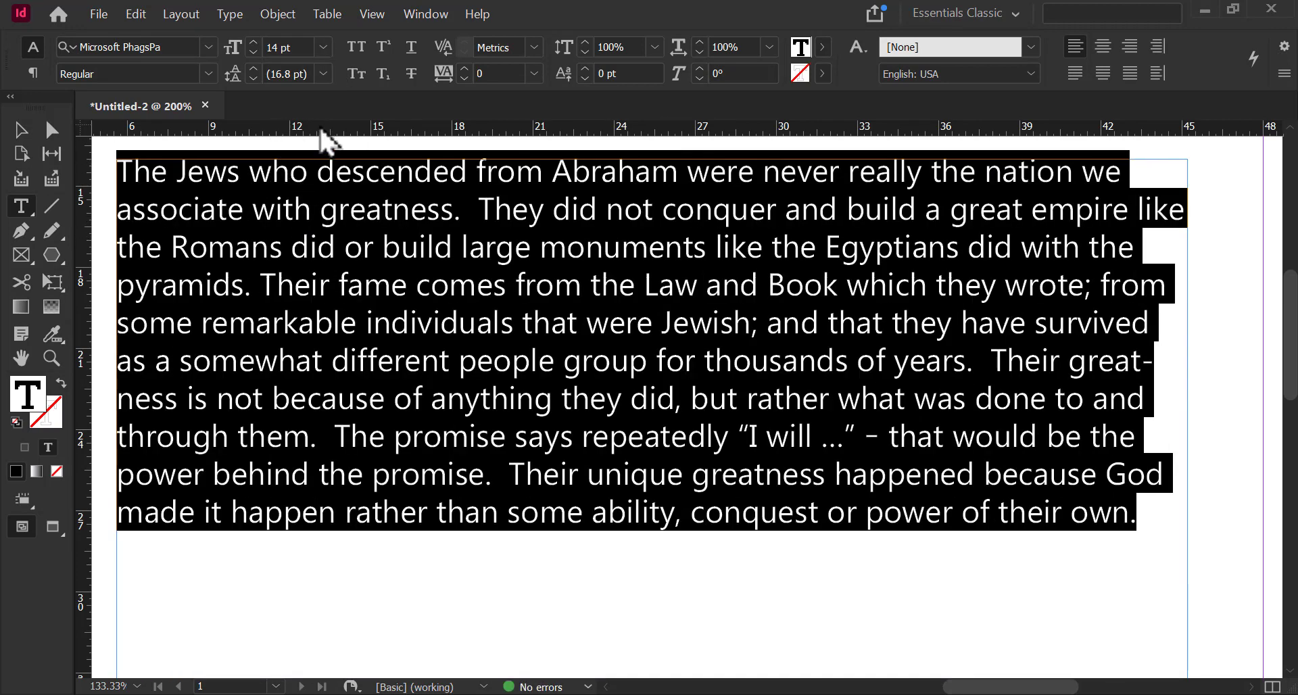
# Switch All Caps on and off for the selected paragraph and change its case to lowercase.
pyautogui.click(357, 47)
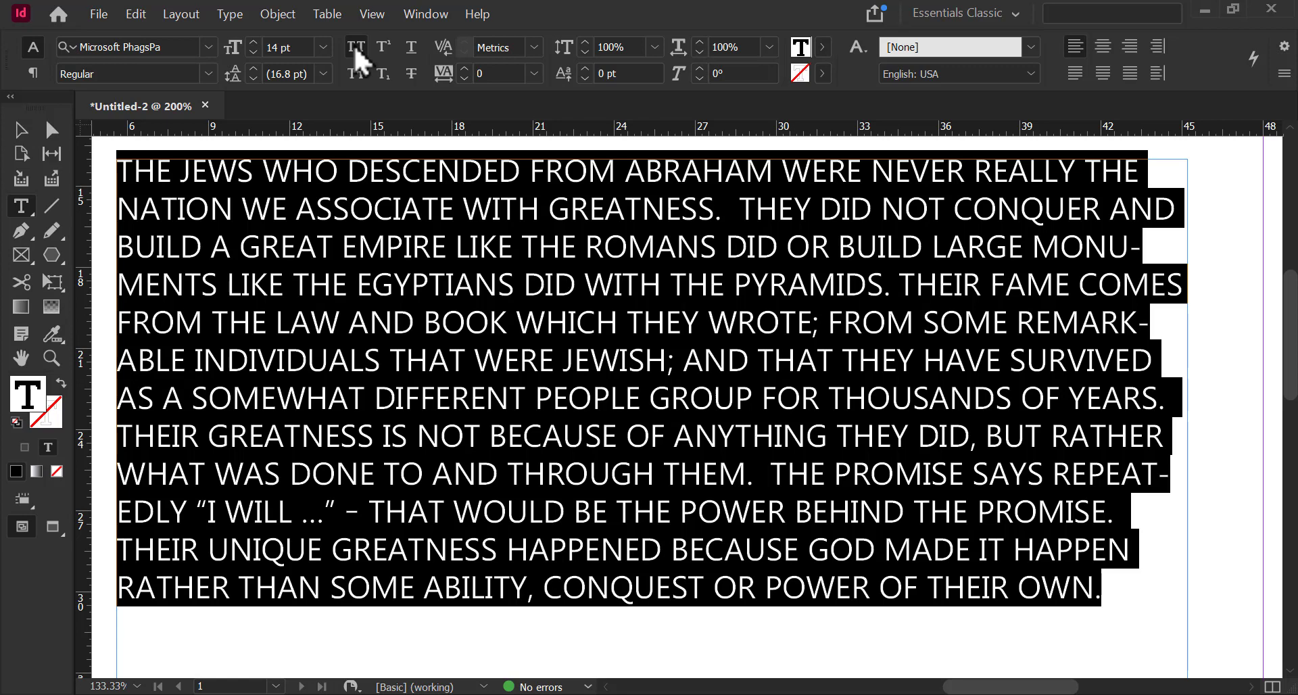
pyautogui.click(356, 47)
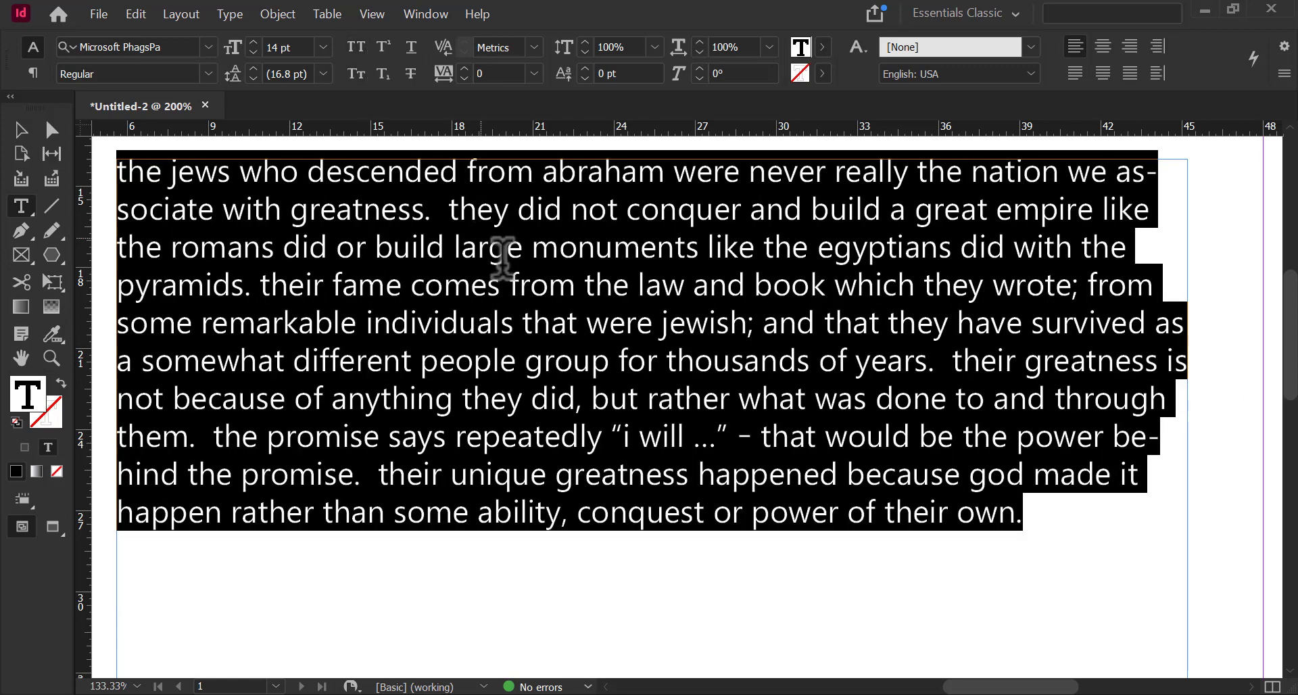
pyautogui.click(237, 16)
pyautogui.moveTo(329, 224)
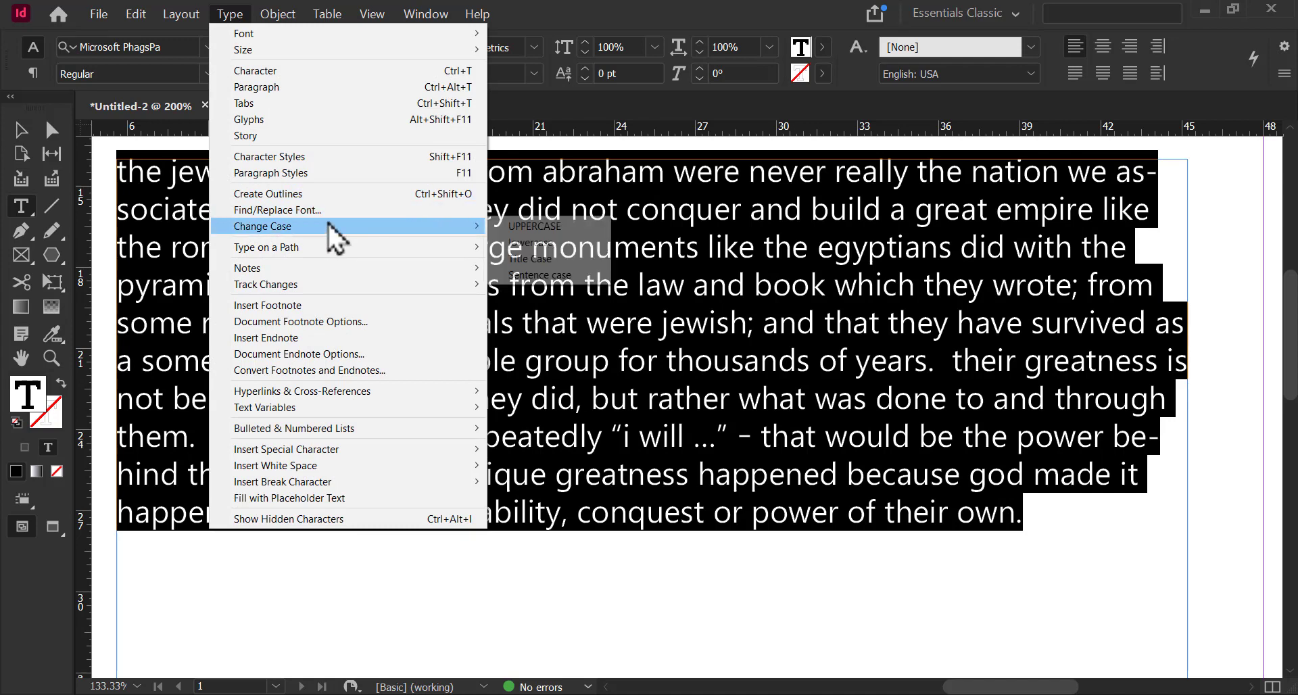
pyautogui.click(534, 242)
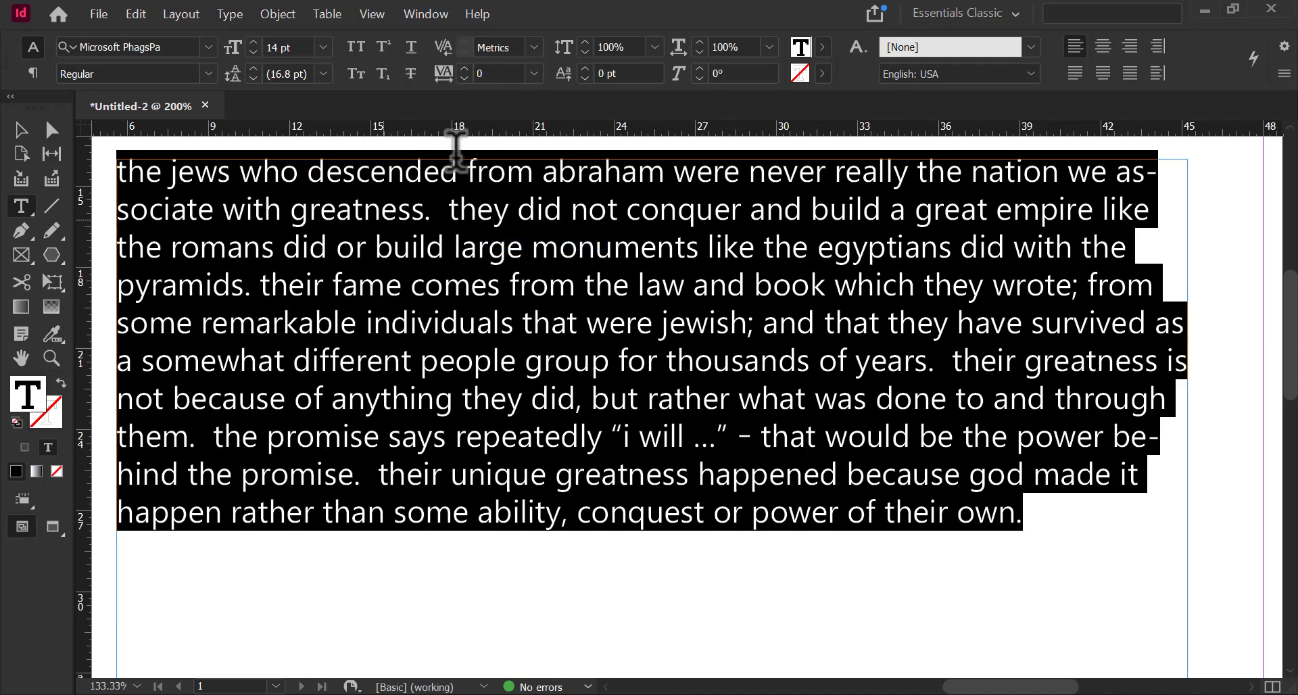
# Change the selected paragraph's case to UPPERCASE and back to lowercase.
pyautogui.click(234, 14)
pyautogui.moveTo(357, 234)
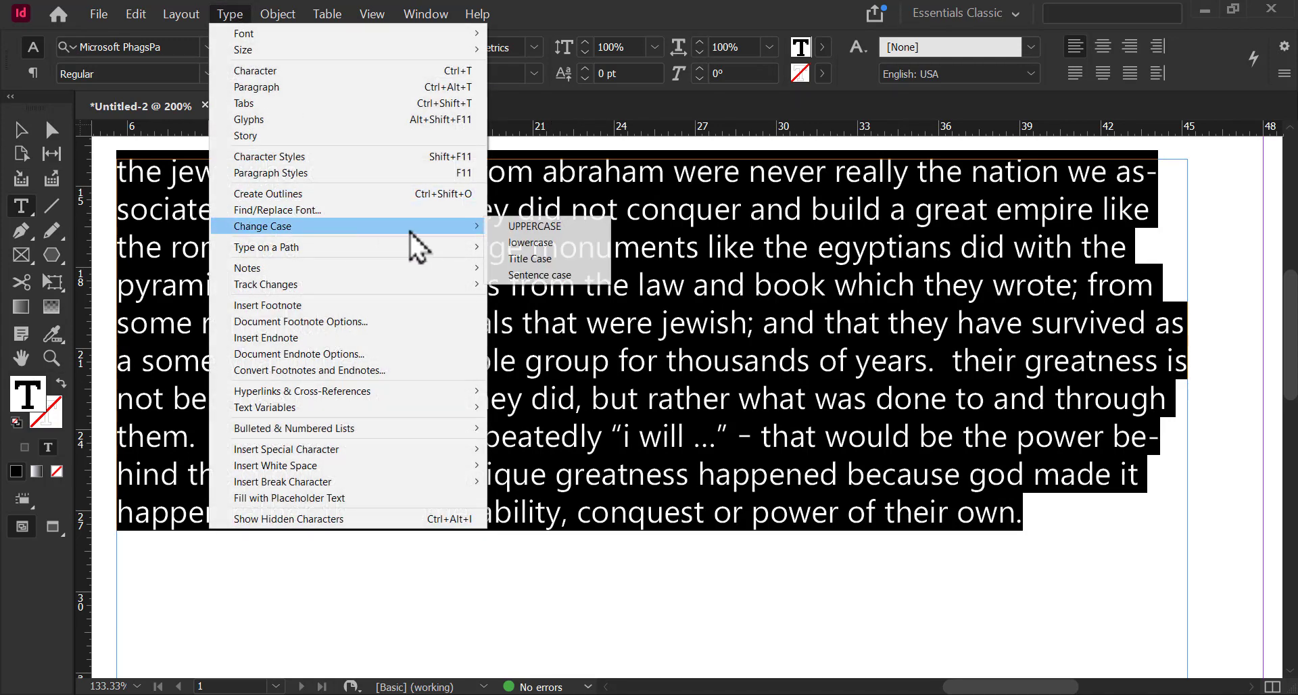
pyautogui.click(525, 233)
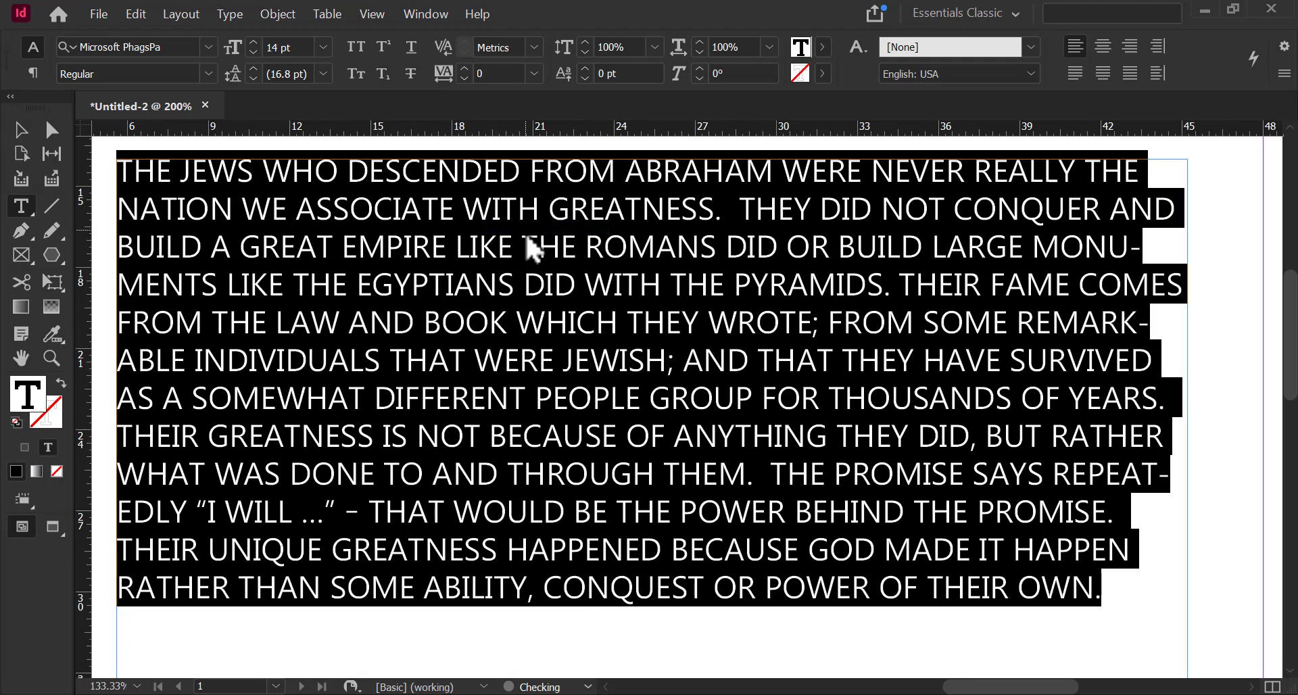
pyautogui.click(218, 15)
pyautogui.moveTo(338, 226)
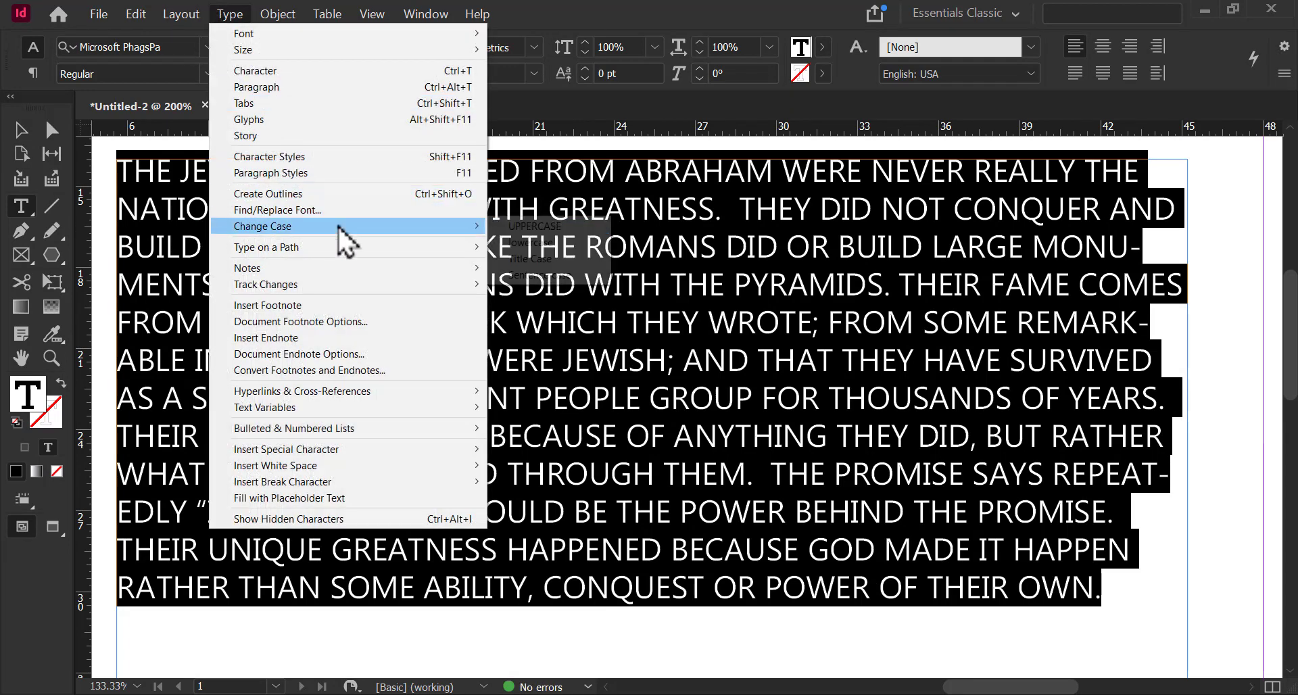
pyautogui.click(512, 243)
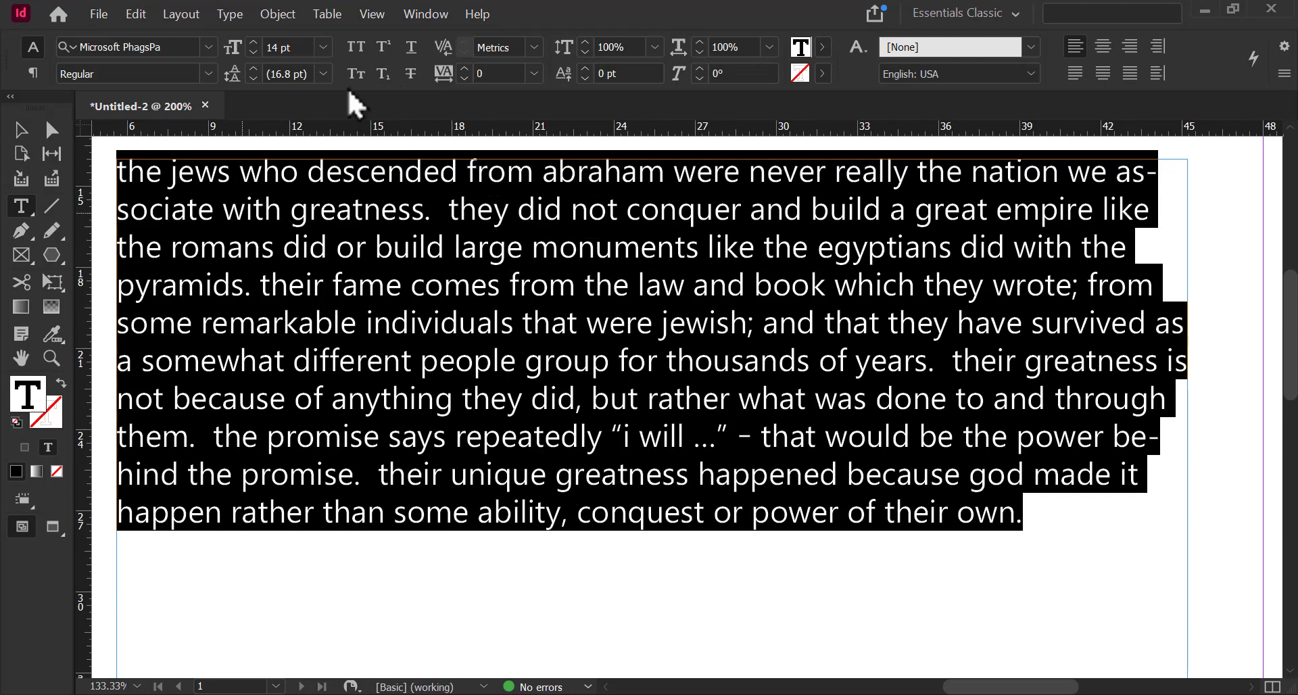
# Turn on All Caps for the paragraph, try a Title Case conversion on it, and turn All Caps off again.
pyautogui.click(357, 47)
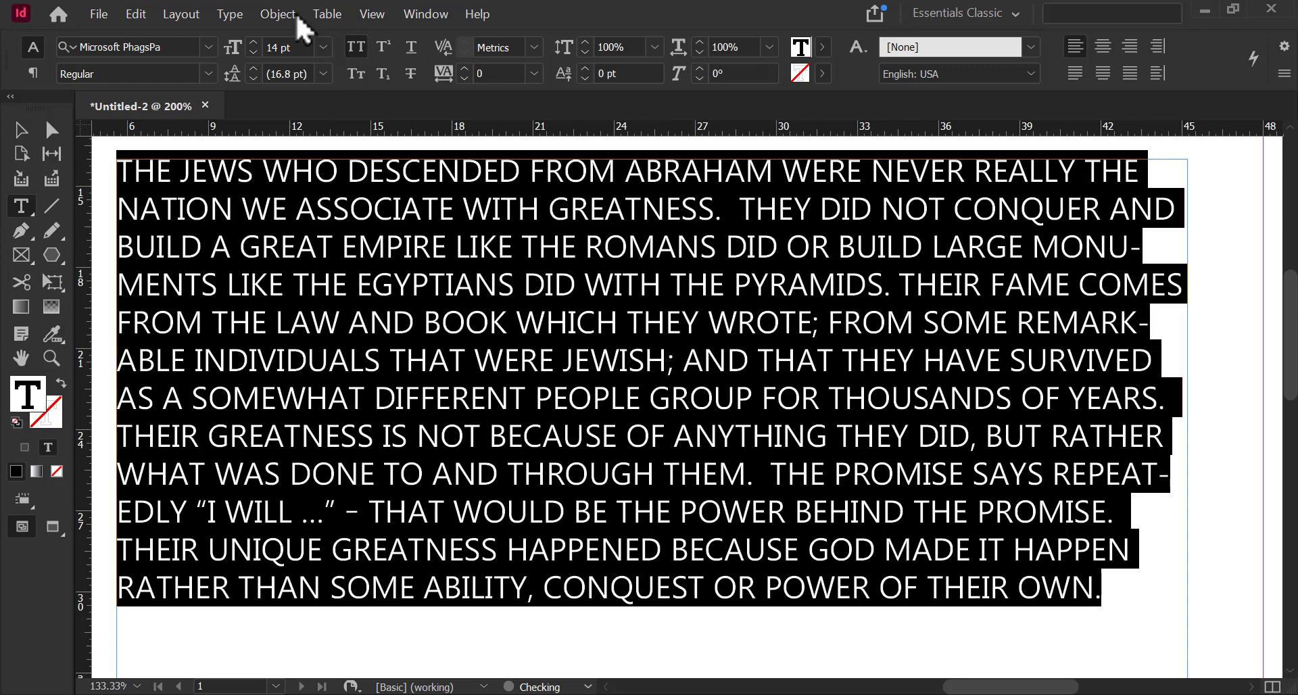
pyautogui.click(230, 13)
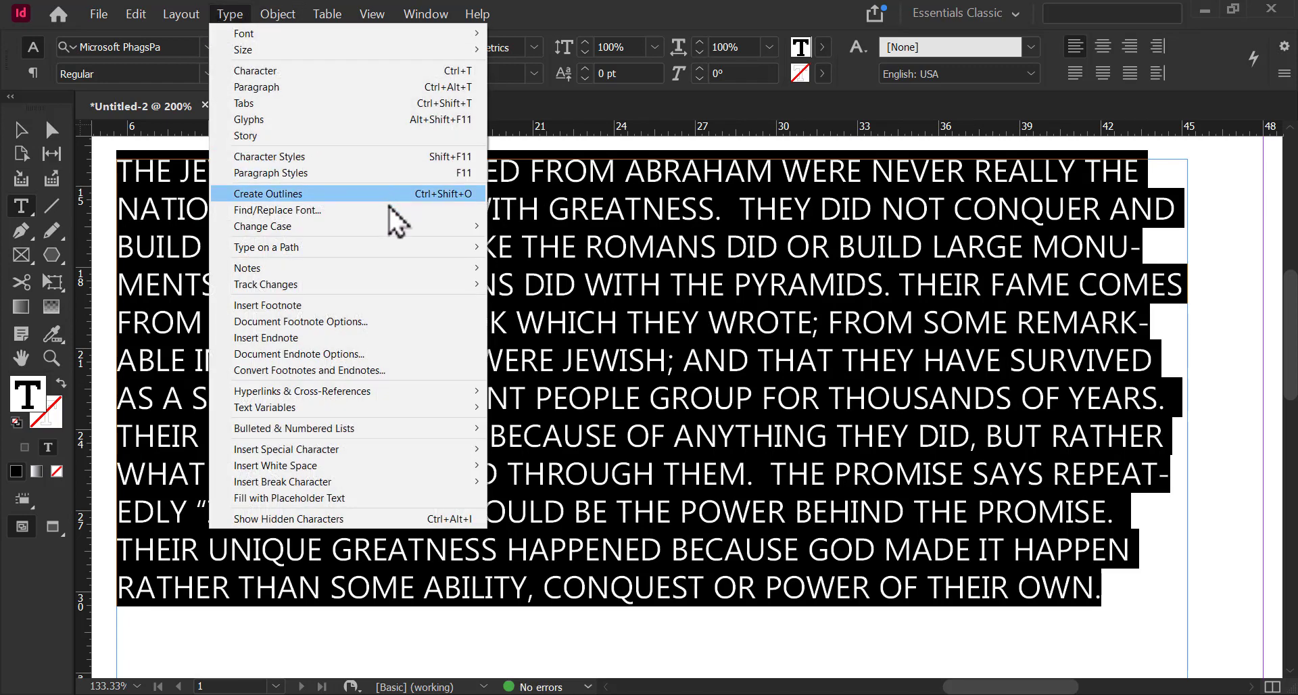
pyautogui.moveTo(317, 226)
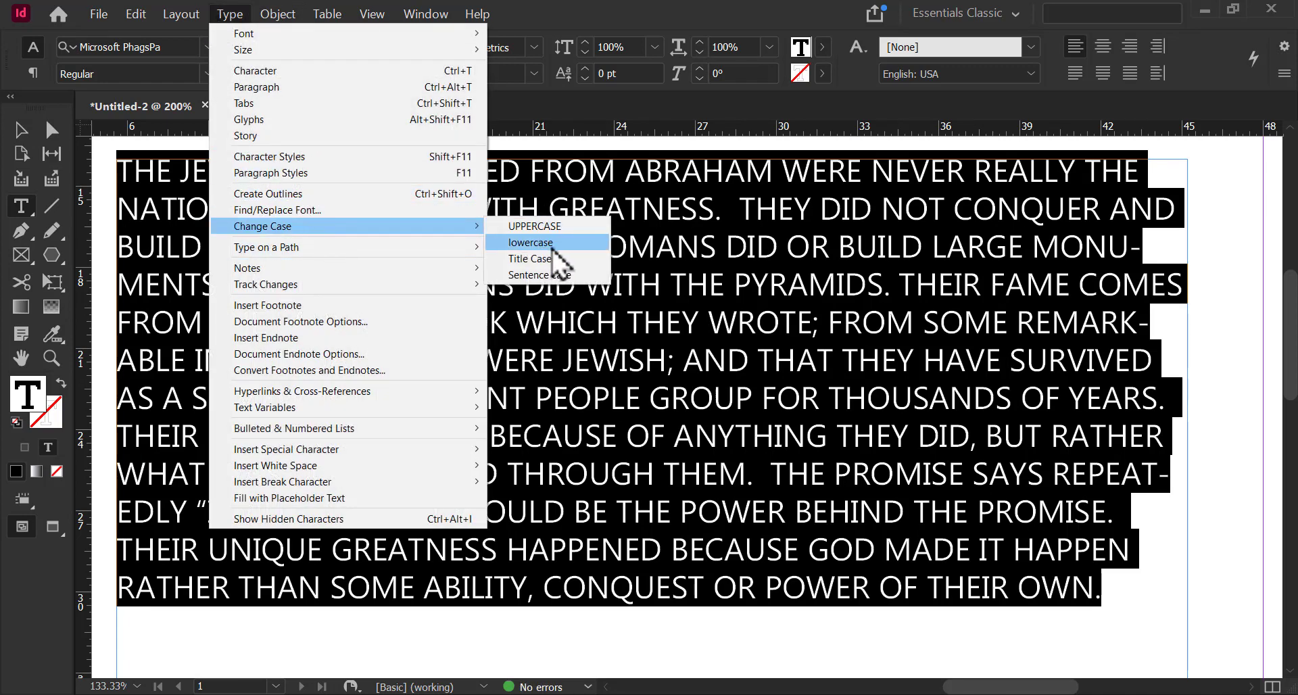
pyautogui.click(545, 257)
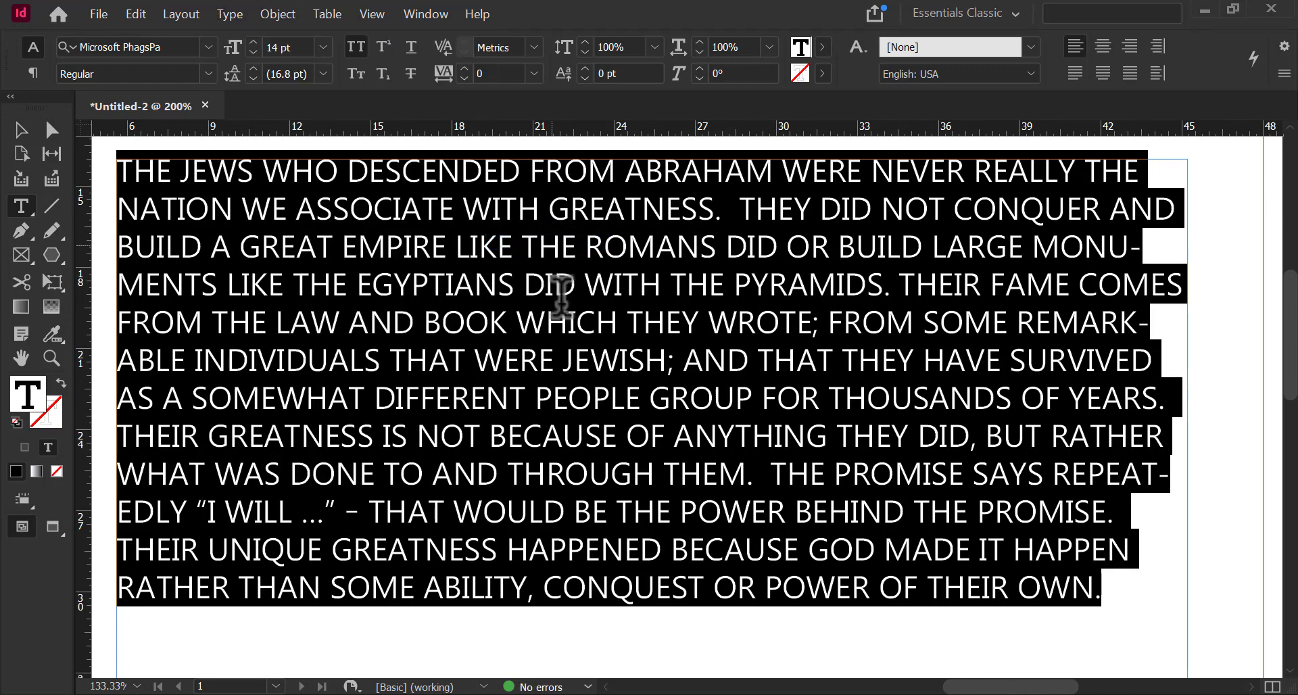
pyautogui.click(354, 48)
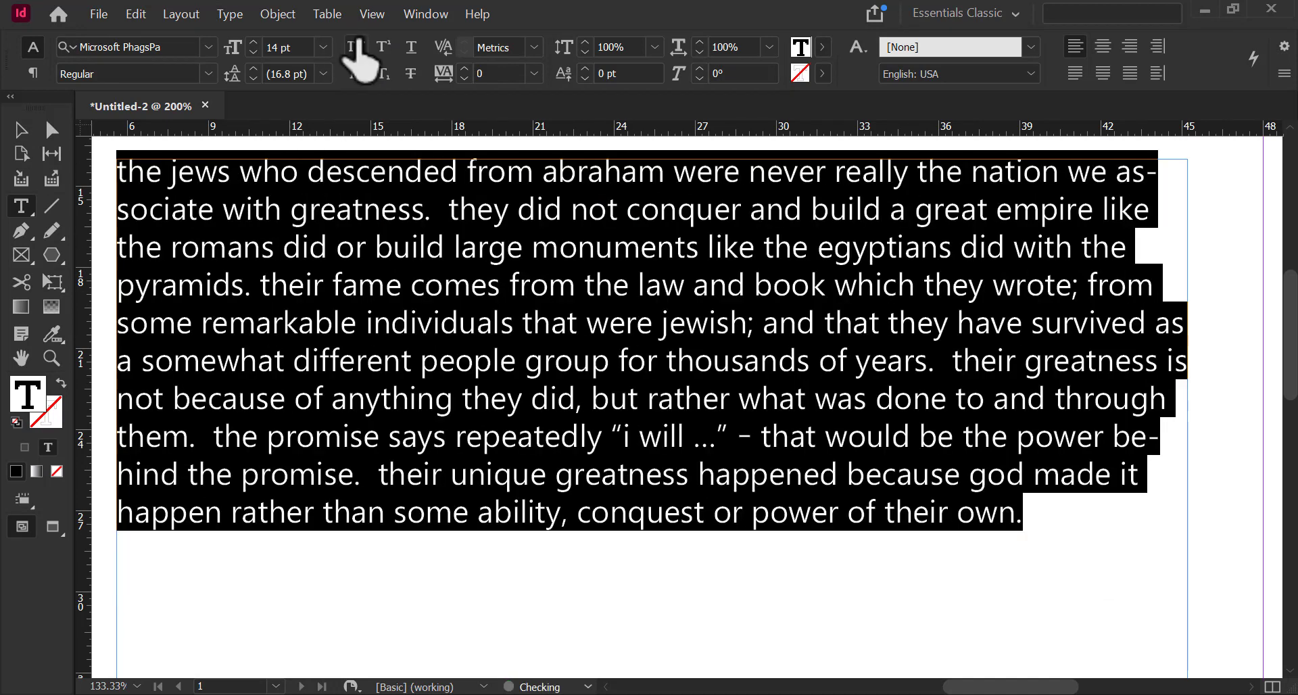
# Change the case of the selected paragraph to Title Case.
pyautogui.click(230, 14)
pyautogui.moveTo(326, 226)
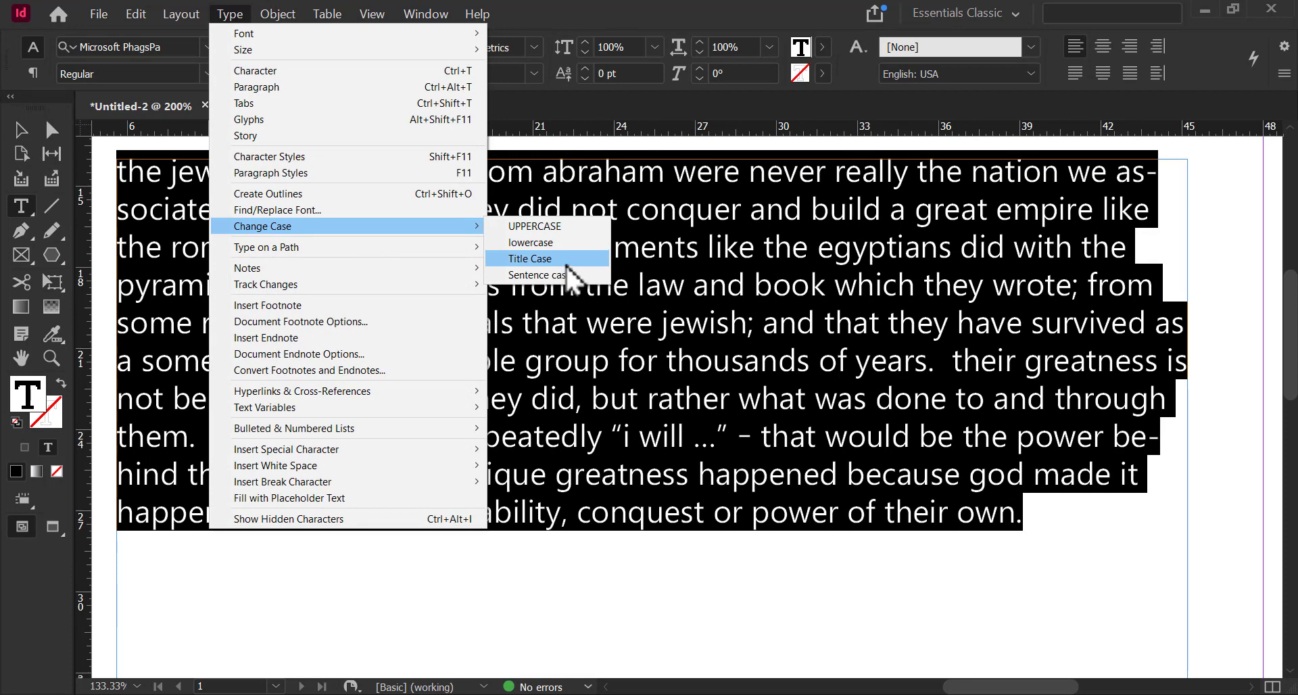
pyautogui.click(566, 264)
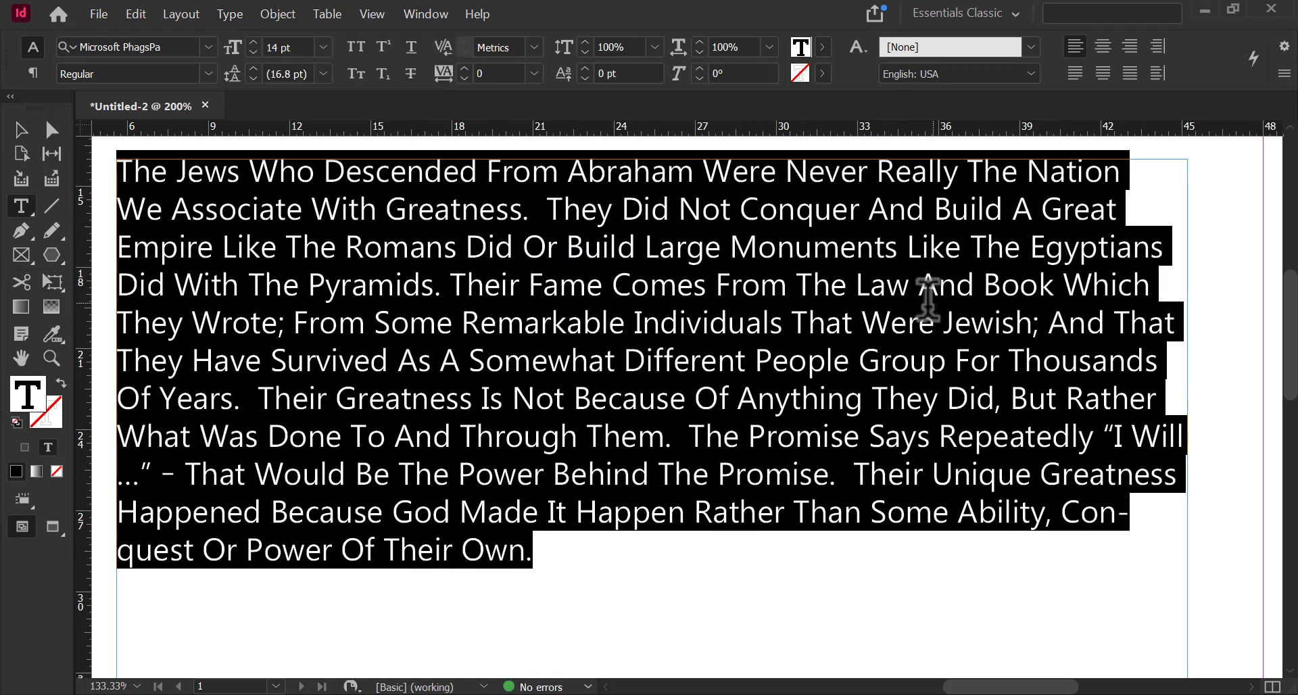
# Select the capital initials of "From", "Comes" and "Or" in the paragraph one after another.
pyautogui.click(739, 287)
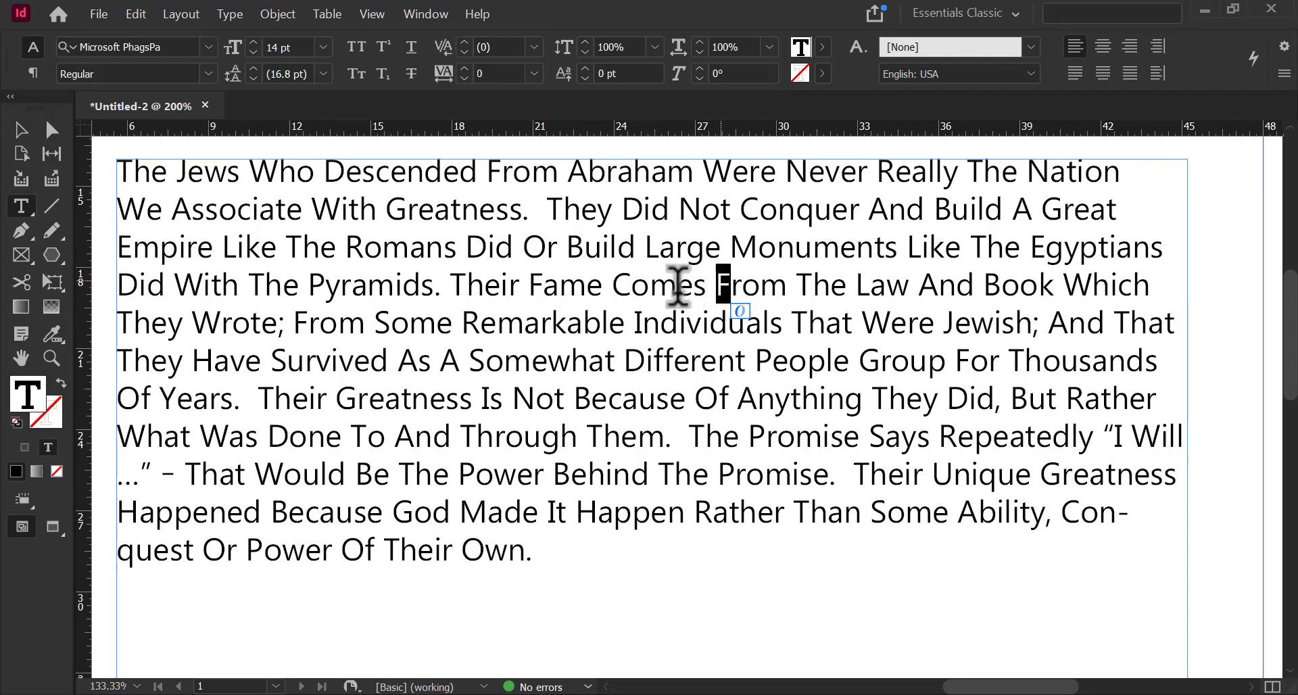
pyautogui.moveTo(632, 277); pyautogui.dragTo(614, 281)
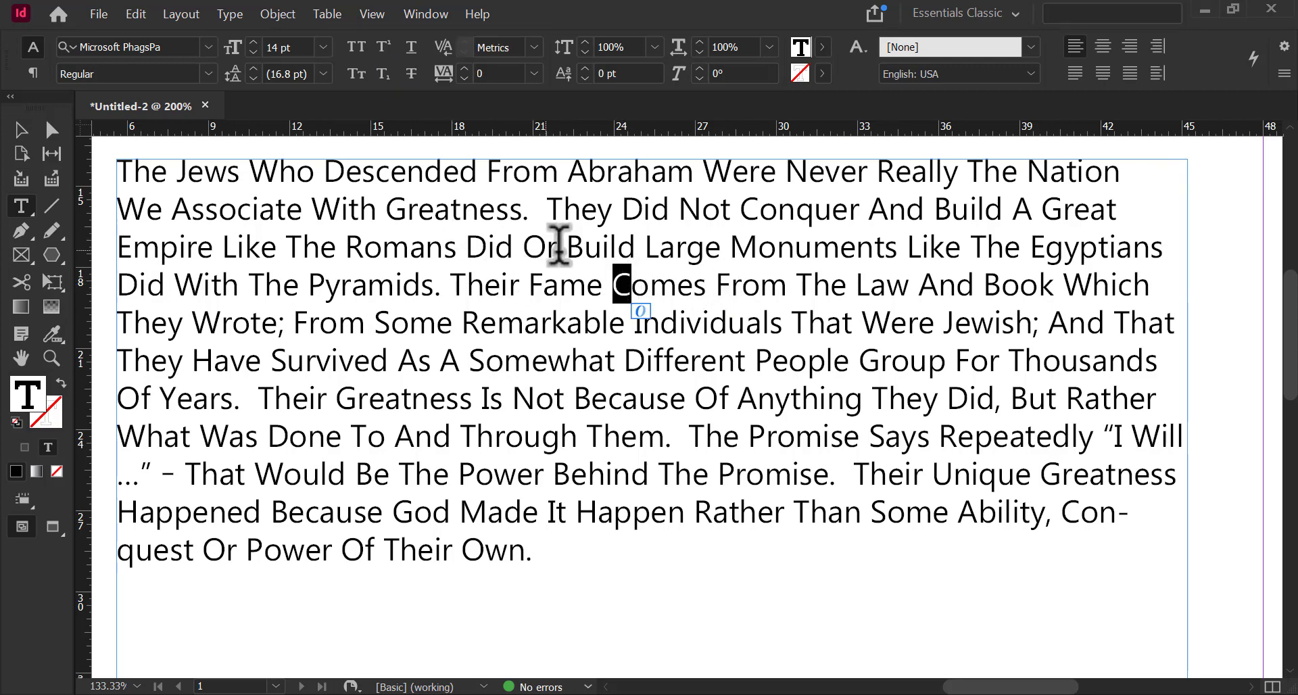
pyautogui.moveTo(545, 246); pyautogui.dragTo(515, 247)
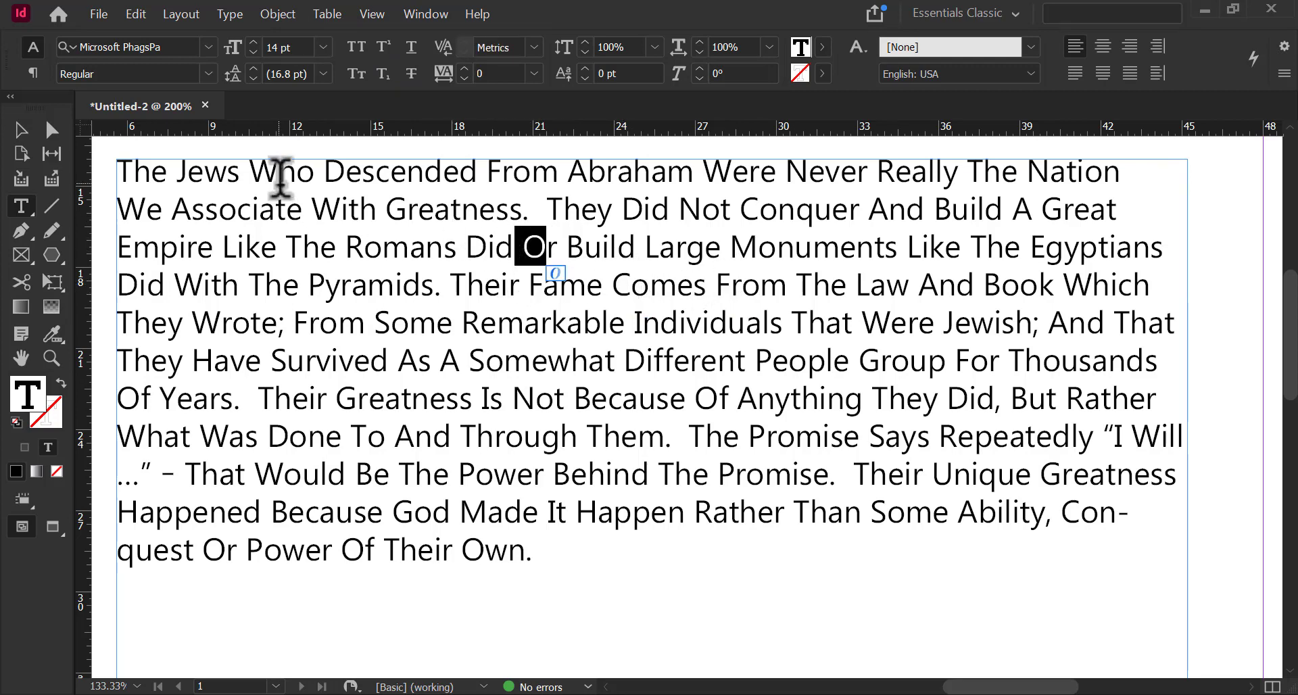
# Change the whole paragraph to Sentence case and select the capital T of "They" in its second line.
pyautogui.doubleClick(516, 475)
pyautogui.hotkey('ctrl', 'a')
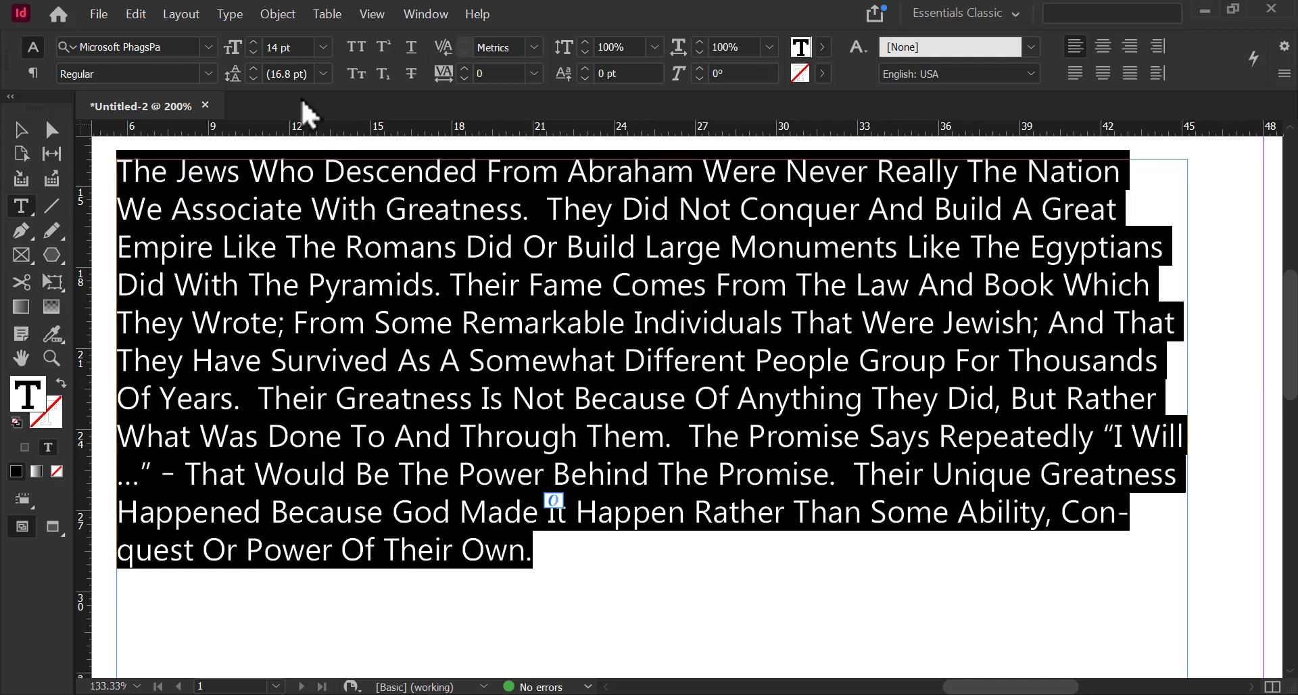
pyautogui.click(230, 15)
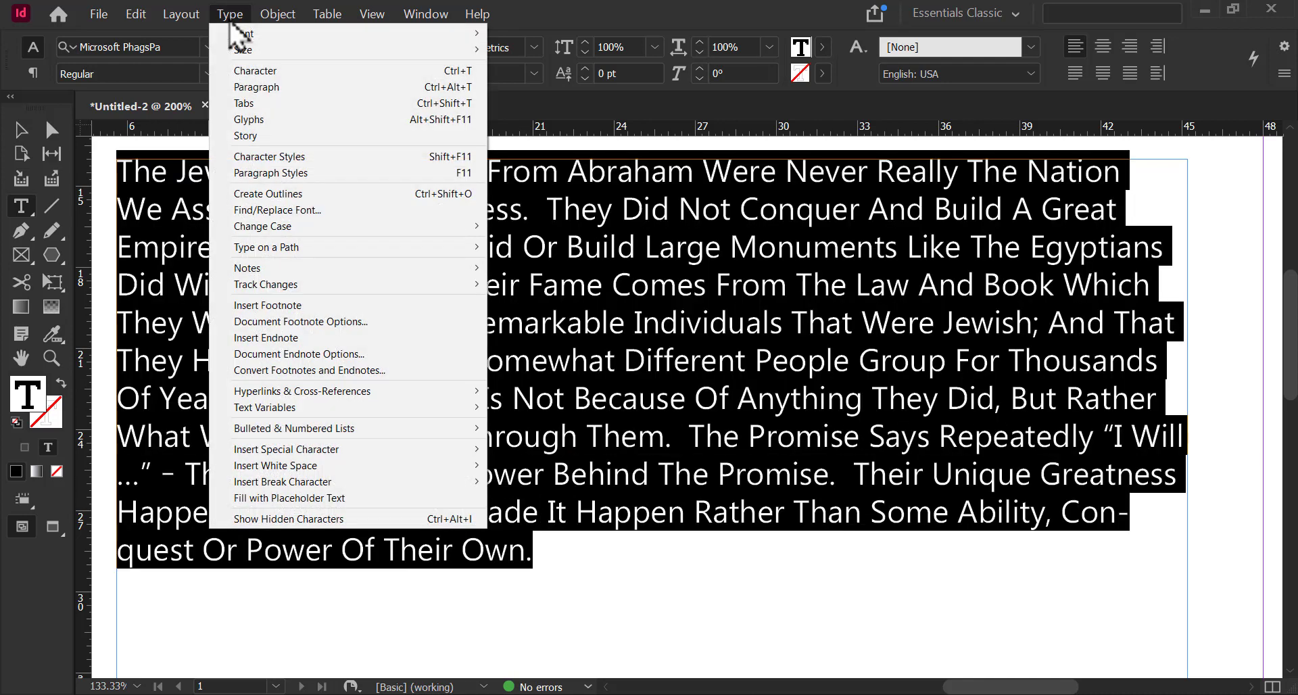
pyautogui.moveTo(473, 227)
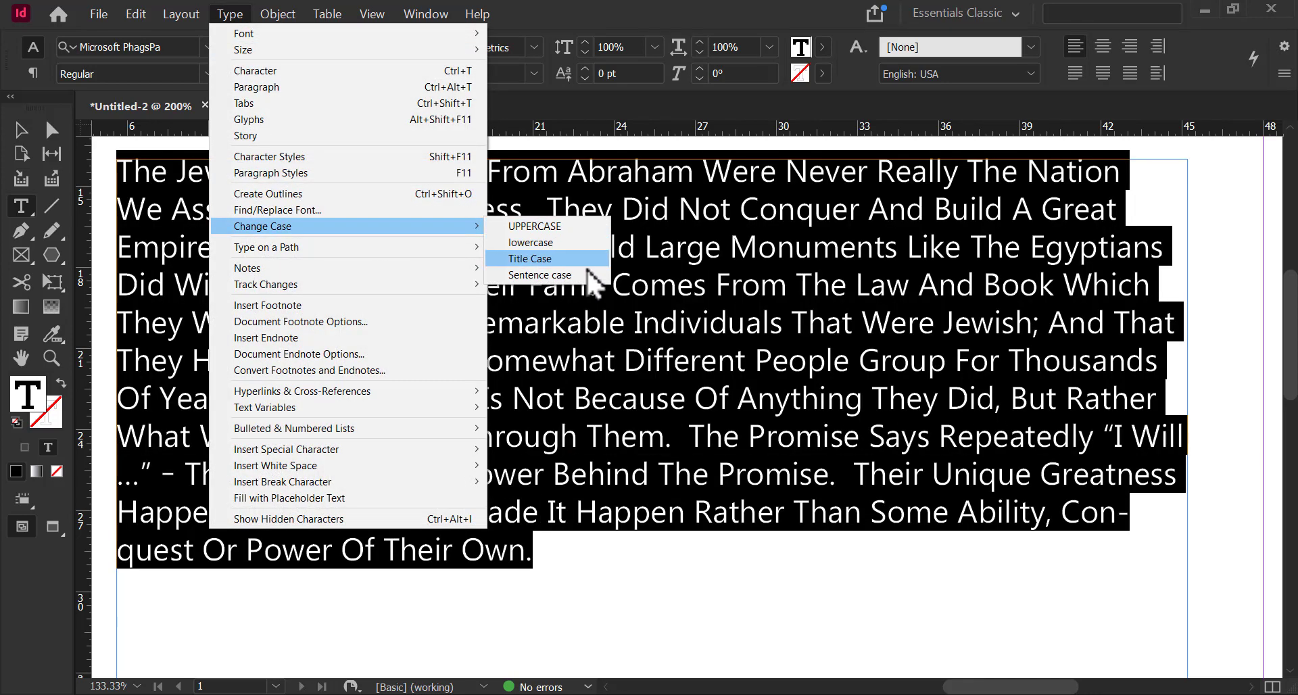
pyautogui.click(589, 275)
pyautogui.click(242, 174)
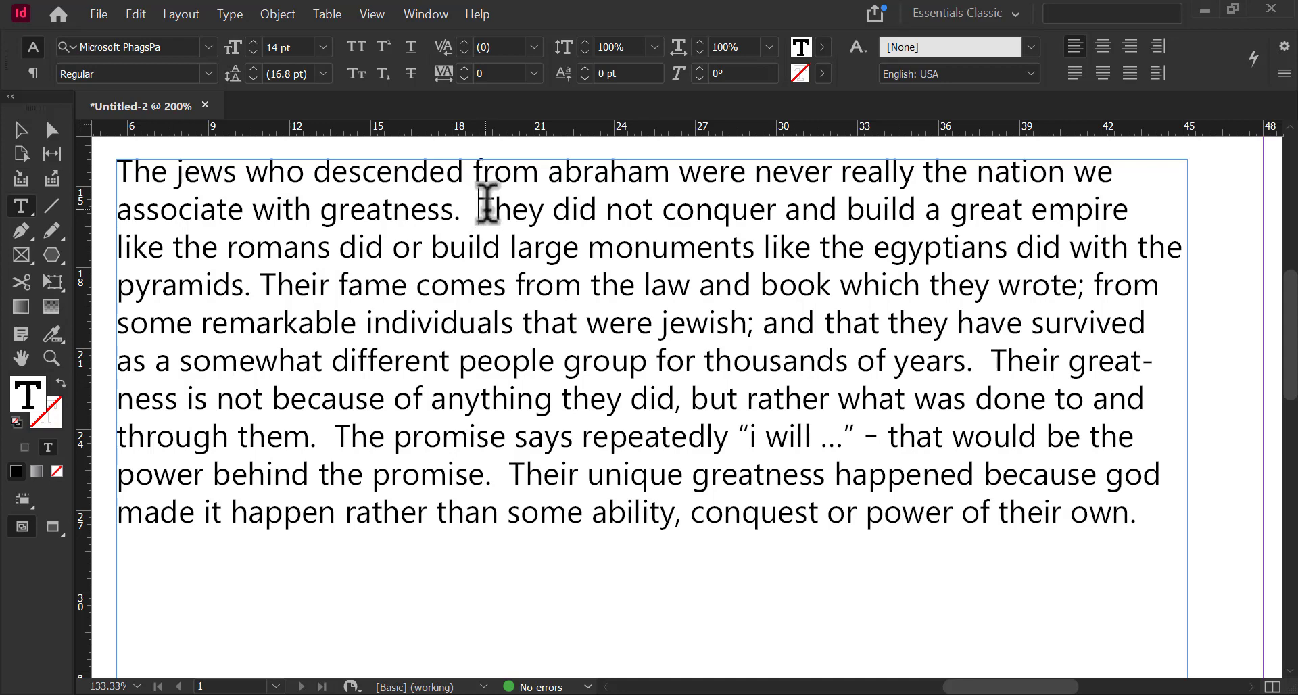
pyautogui.moveTo(480, 206); pyautogui.dragTo(496, 206)
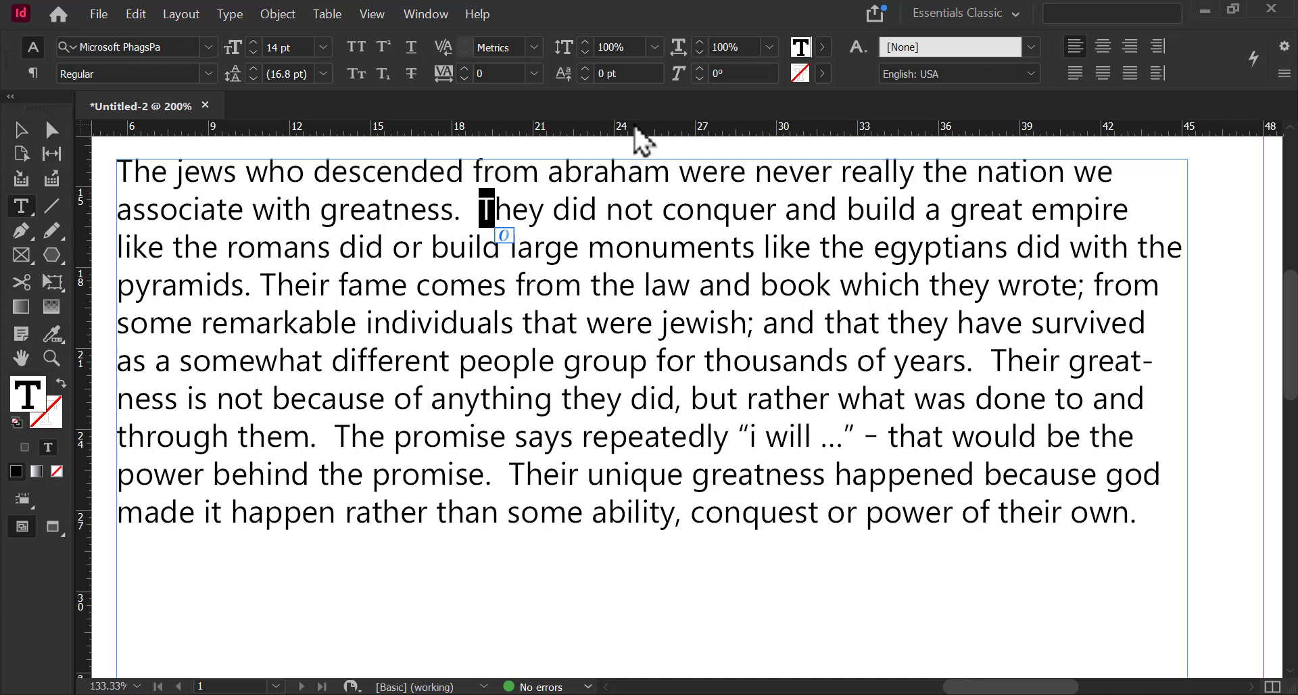
# Select the text frame as an object with the Selection tool and change all its text to lowercase.
pyautogui.click(21, 131)
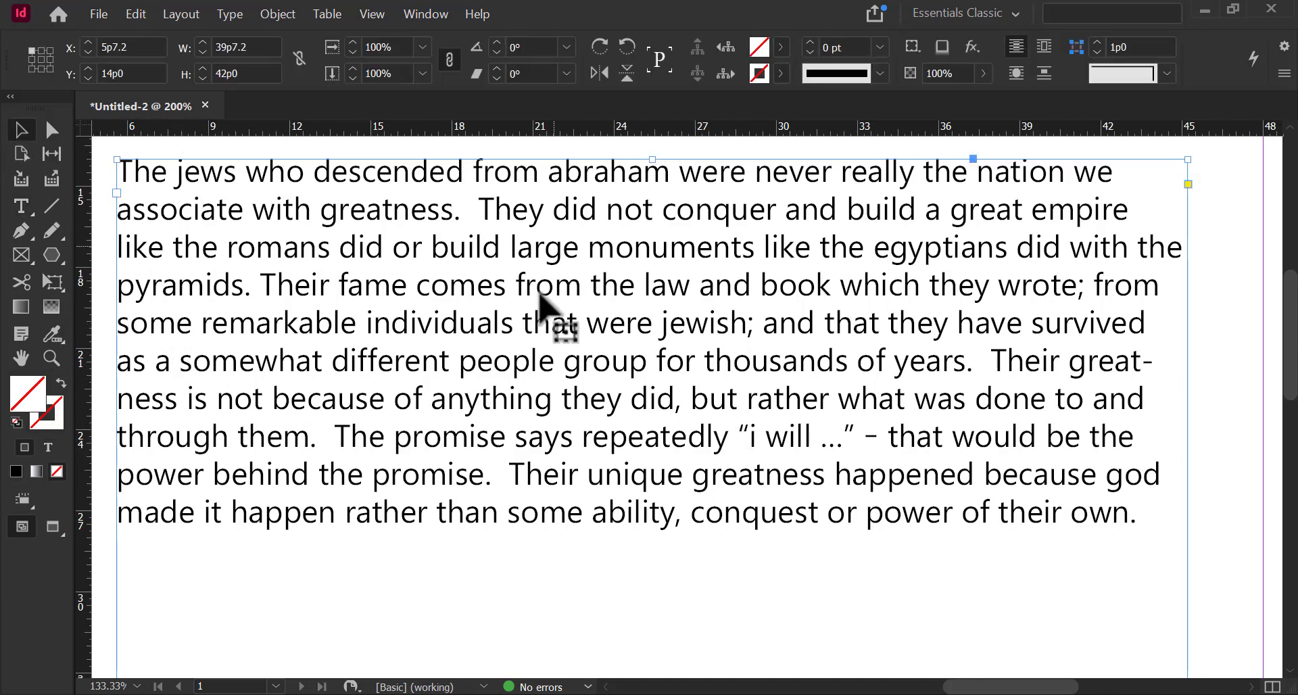
pyautogui.scroll(-2, 530, 274)
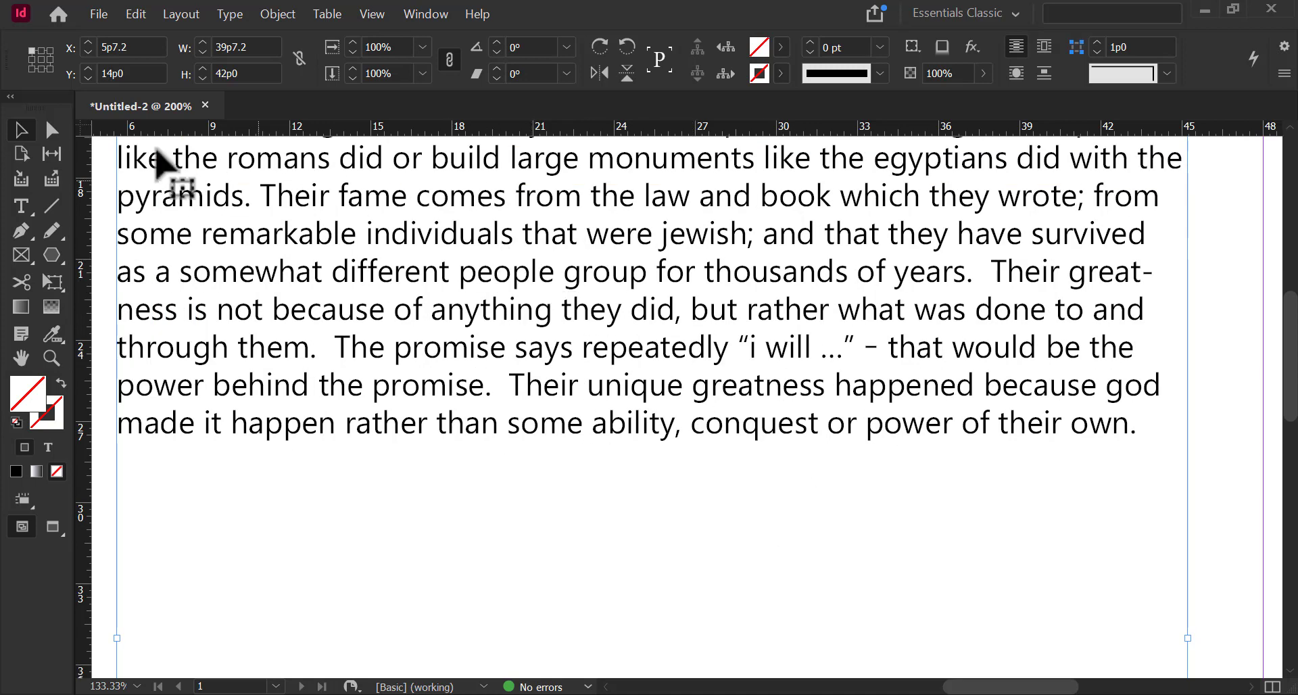
pyautogui.click(233, 15)
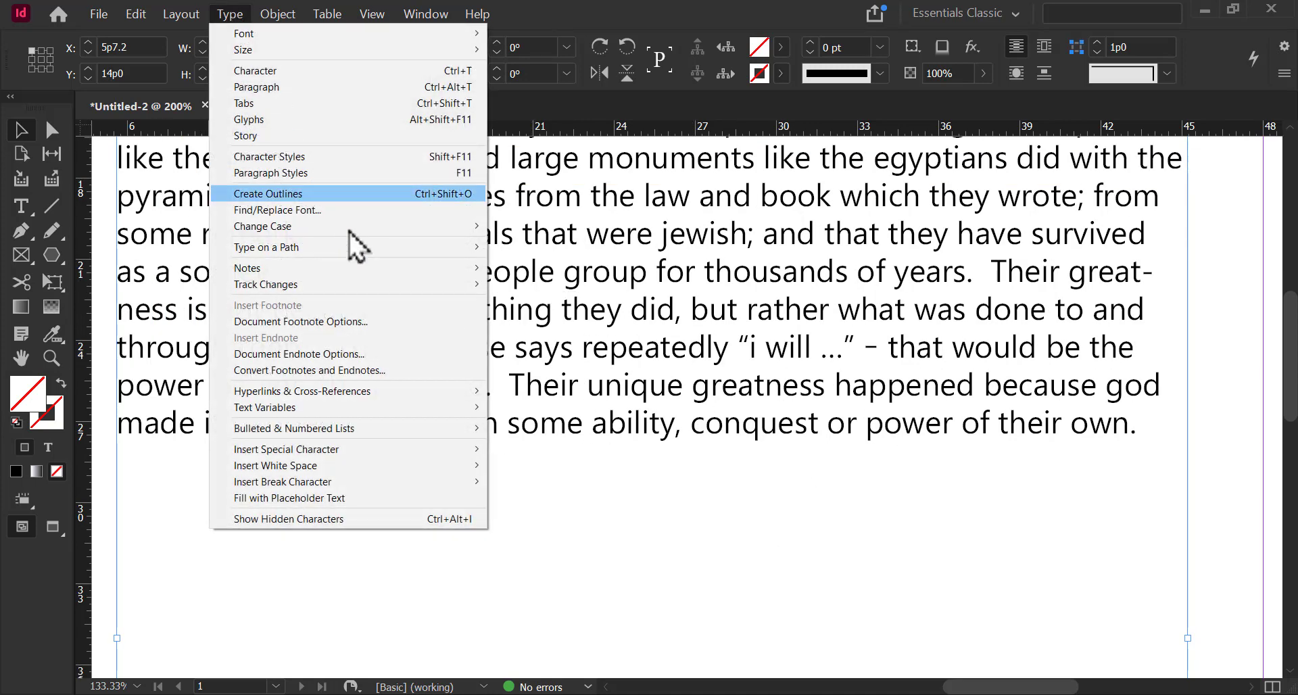
pyautogui.moveTo(372, 227)
pyautogui.click(531, 242)
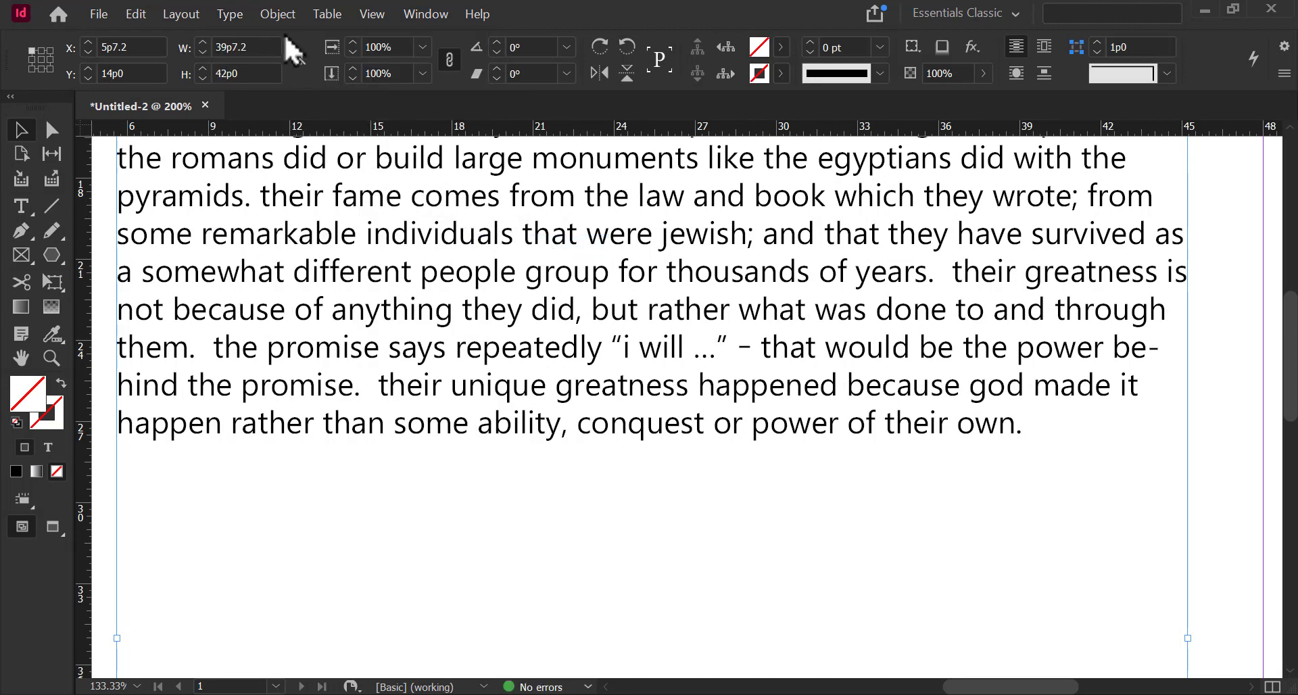
# Select the word "they" before "did" in the body paragraph and colour it magenta with the swatch C=0 M=100 Y=0 K=0.
pyautogui.doubleClick(467, 310)
pyautogui.moveTo(463, 309); pyautogui.dragTo(524, 312)
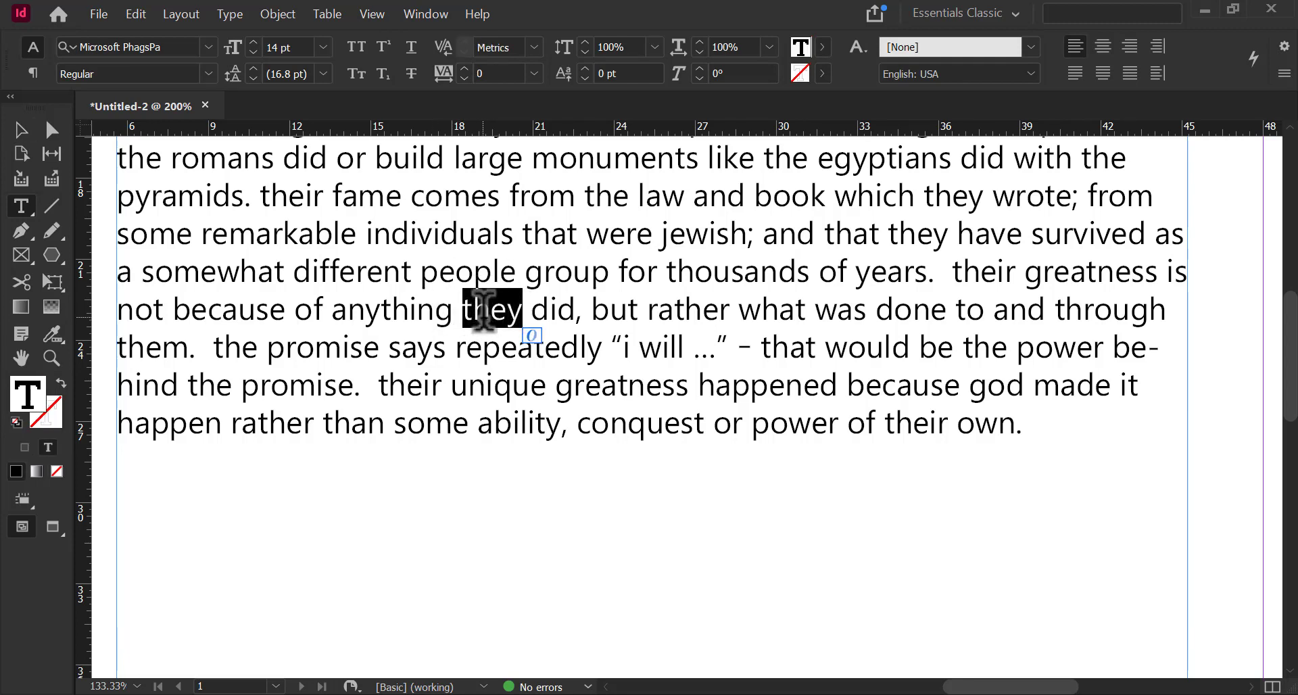
pyautogui.click(824, 47)
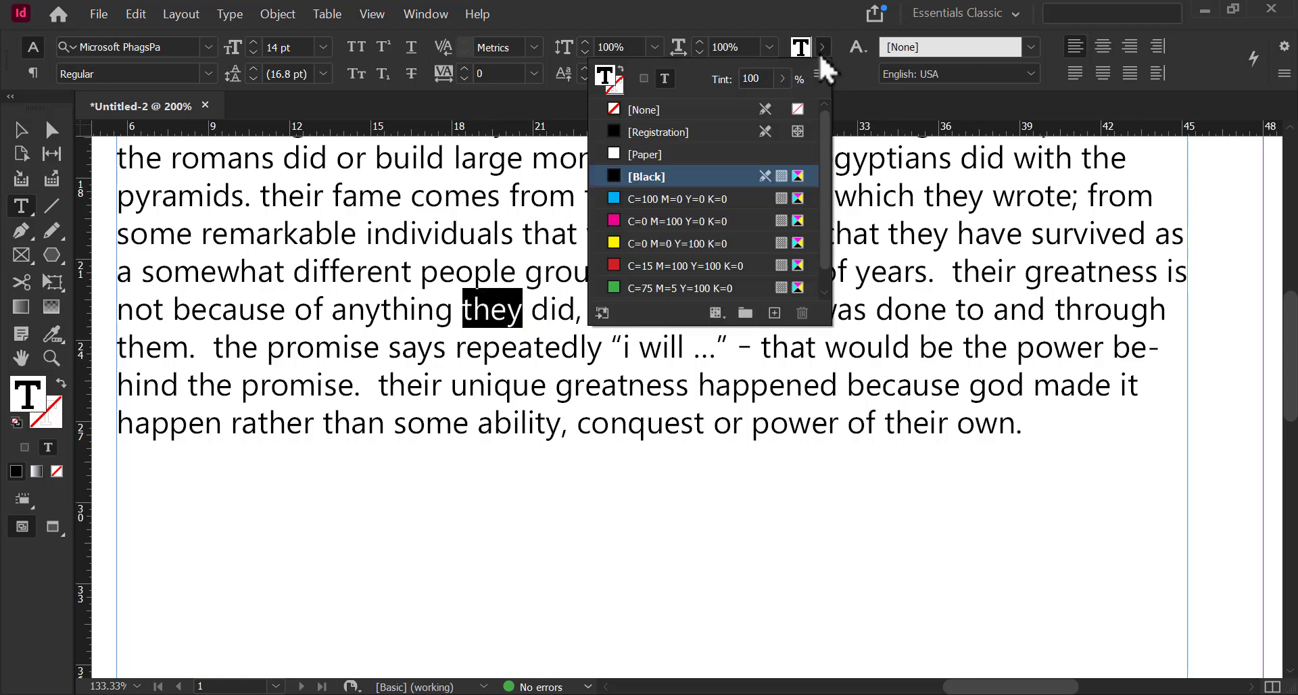
pyautogui.click(612, 222)
pyautogui.press('Escape')
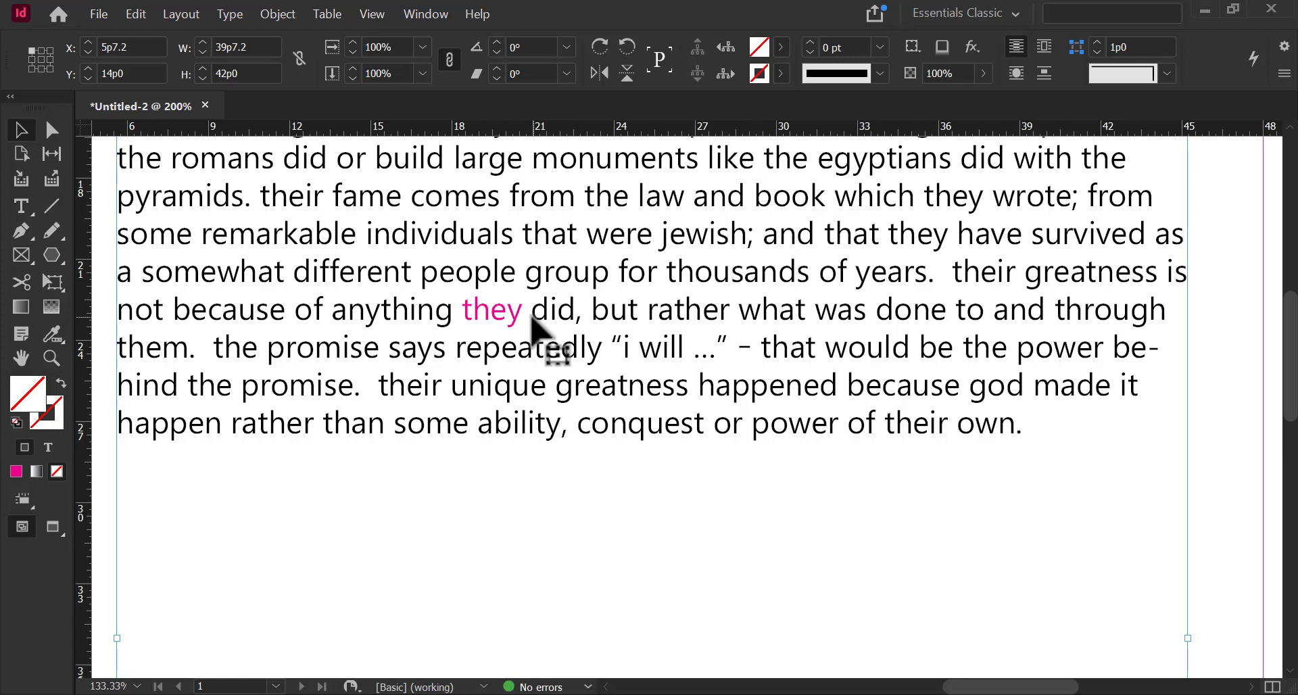
# Colour the sentence from "the promise says repeatedly" to "behind the promise" red with the swatch C=15 M=100 Y=100 K=0.
pyautogui.doubleClick(342, 310)
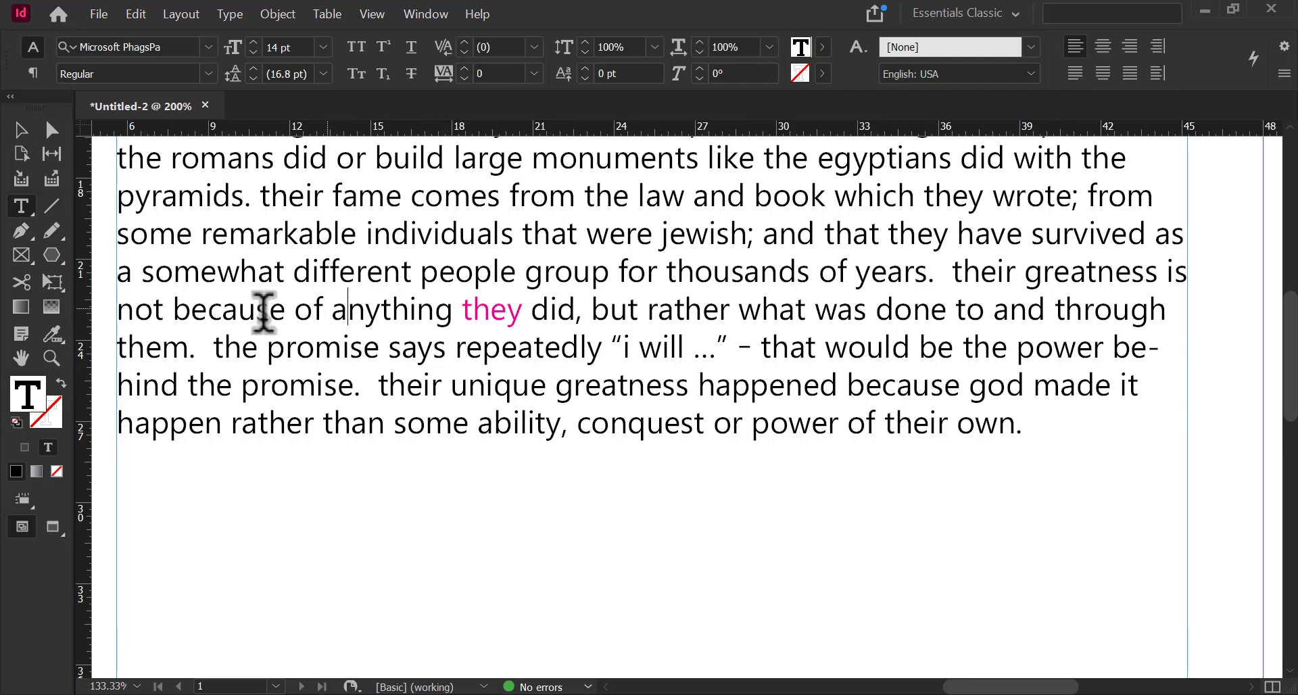
pyautogui.moveTo(218, 344); pyautogui.dragTo(361, 383)
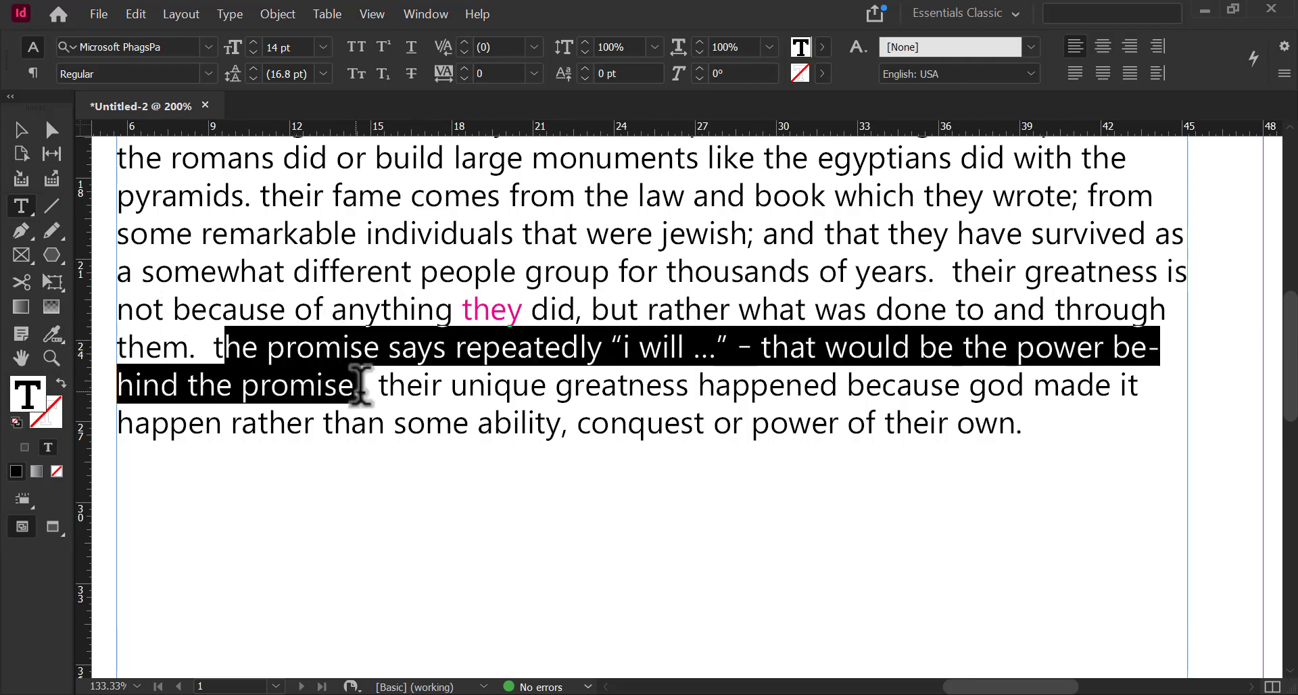
pyautogui.moveTo(206, 344); pyautogui.dragTo(347, 392)
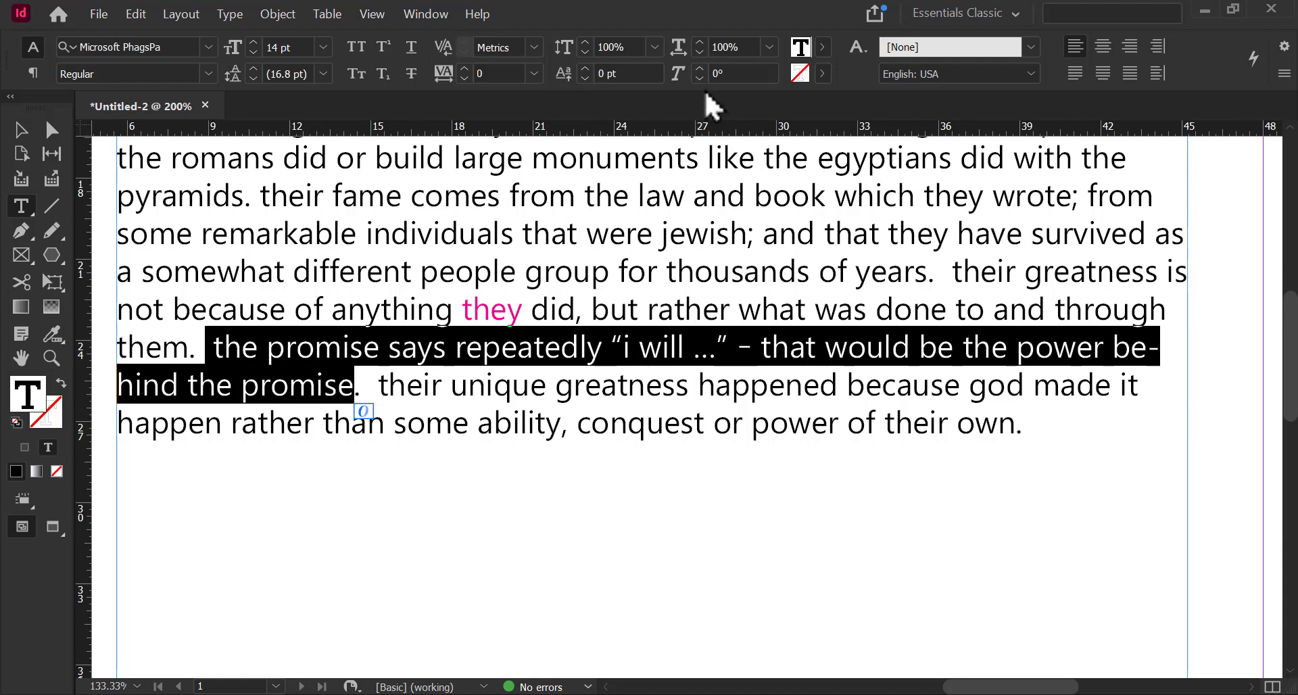
pyautogui.click(823, 47)
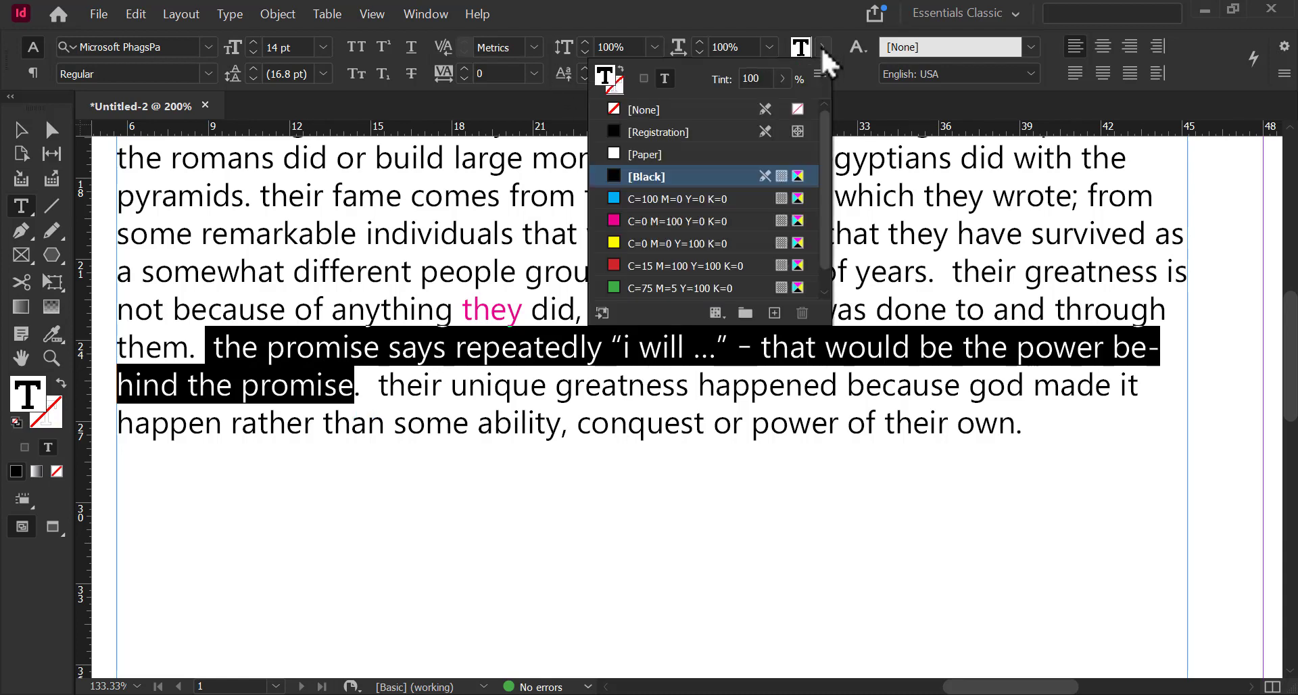
pyautogui.click(615, 265)
pyautogui.click(24, 134)
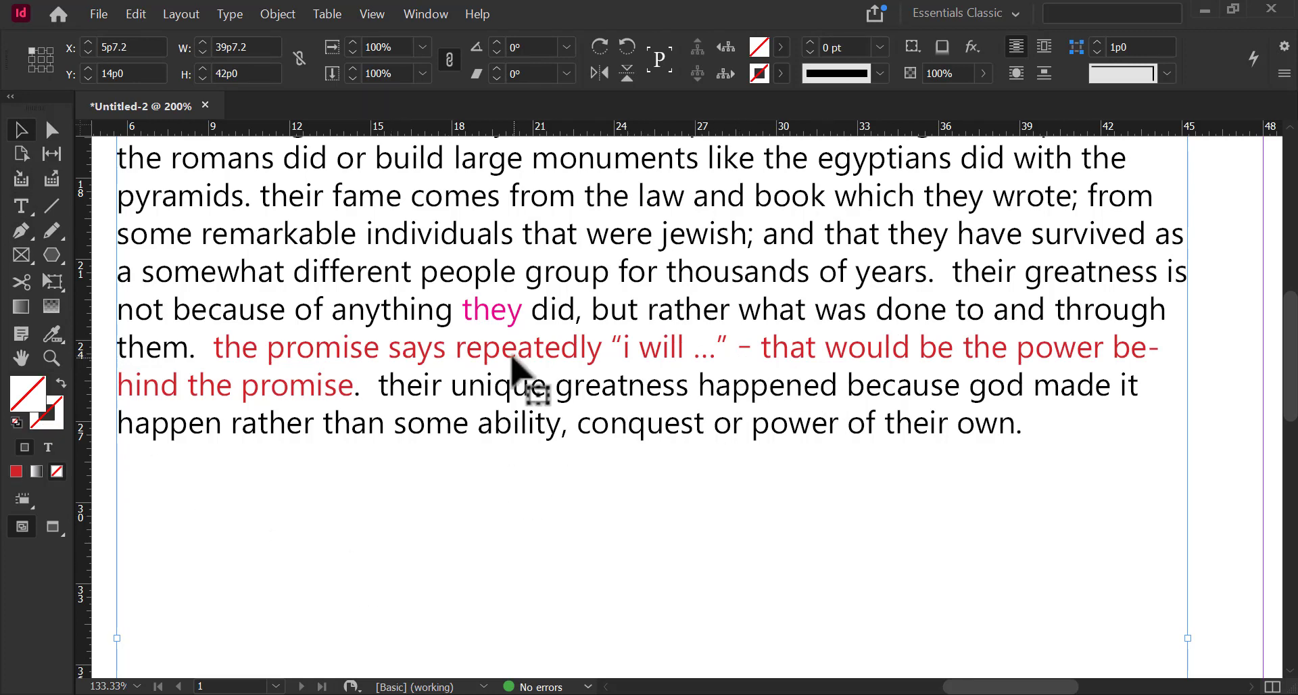
# Fill the body text frame's background with the magenta swatch C=0 M=100 Y=0 K=0.
pyautogui.moveTo(368, 391); pyautogui.dragTo(365, 386)
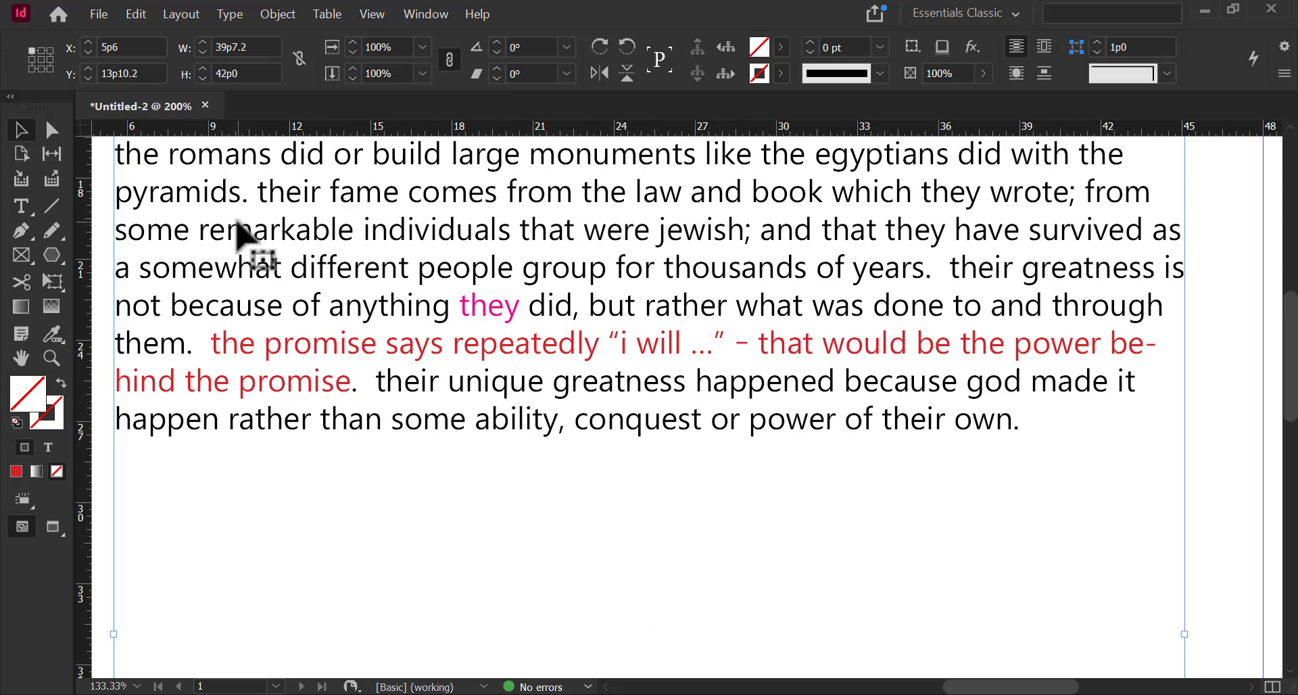
pyautogui.hotkey('ctrl', 'shift', 'a')
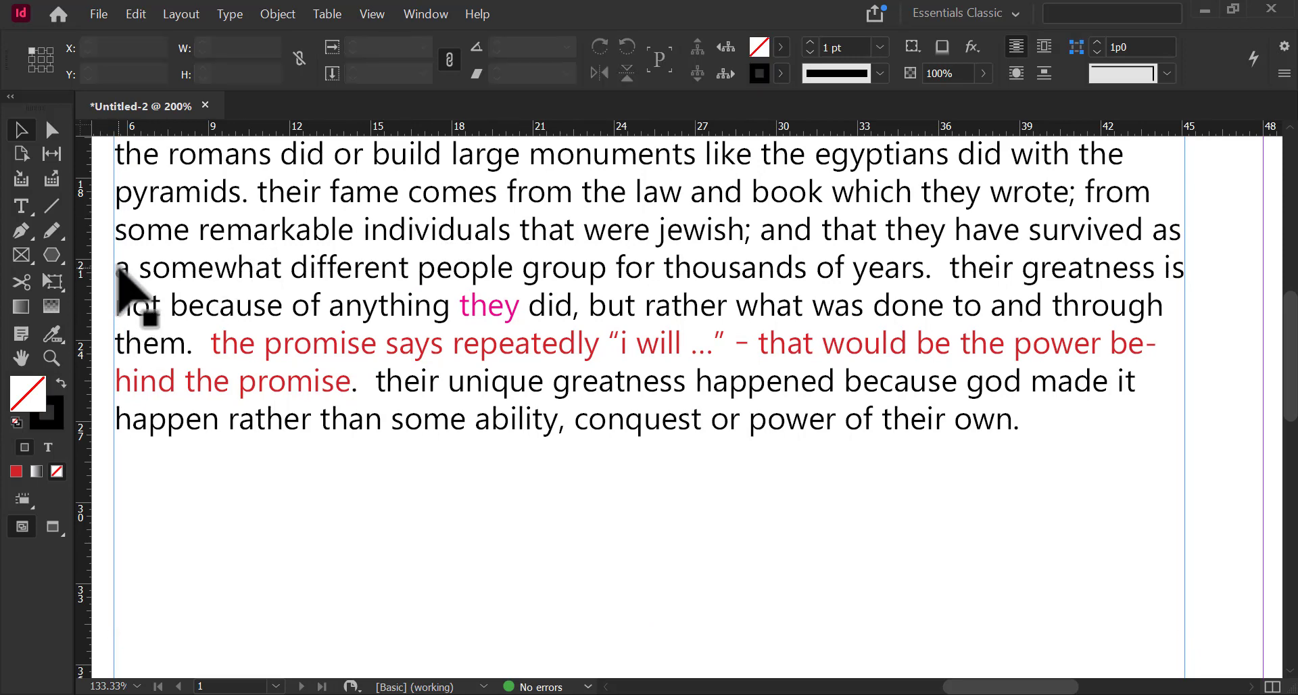
pyautogui.scroll(-3, 121, 284)
pyautogui.hotkey('ctrl', '-')
pyautogui.hotkey('ctrl', '-')
pyautogui.click(825, 400)
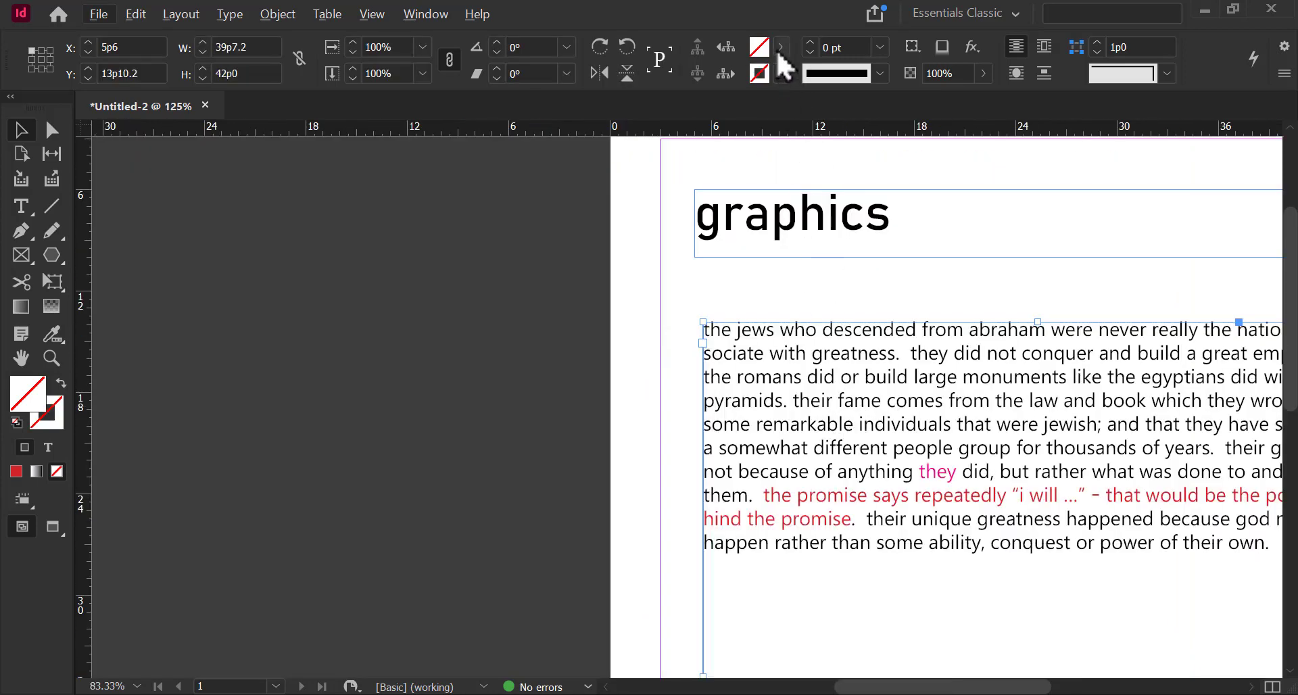
pyautogui.click(781, 46)
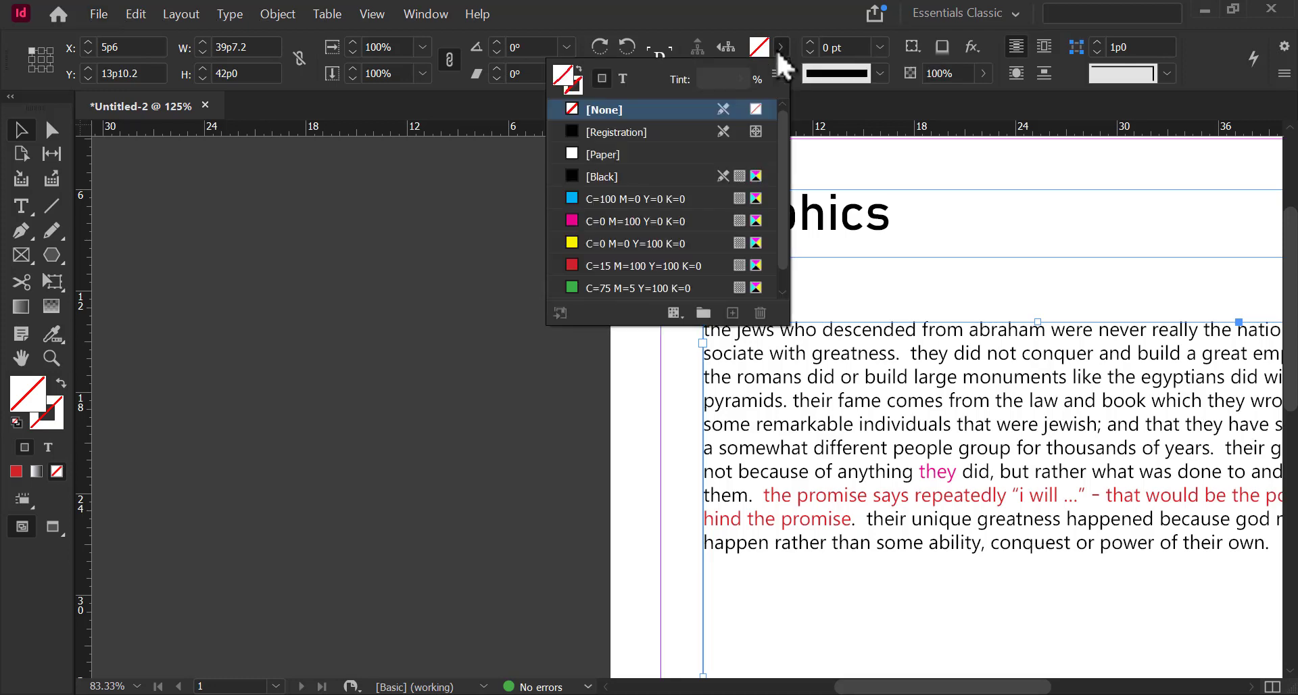
pyautogui.click(570, 223)
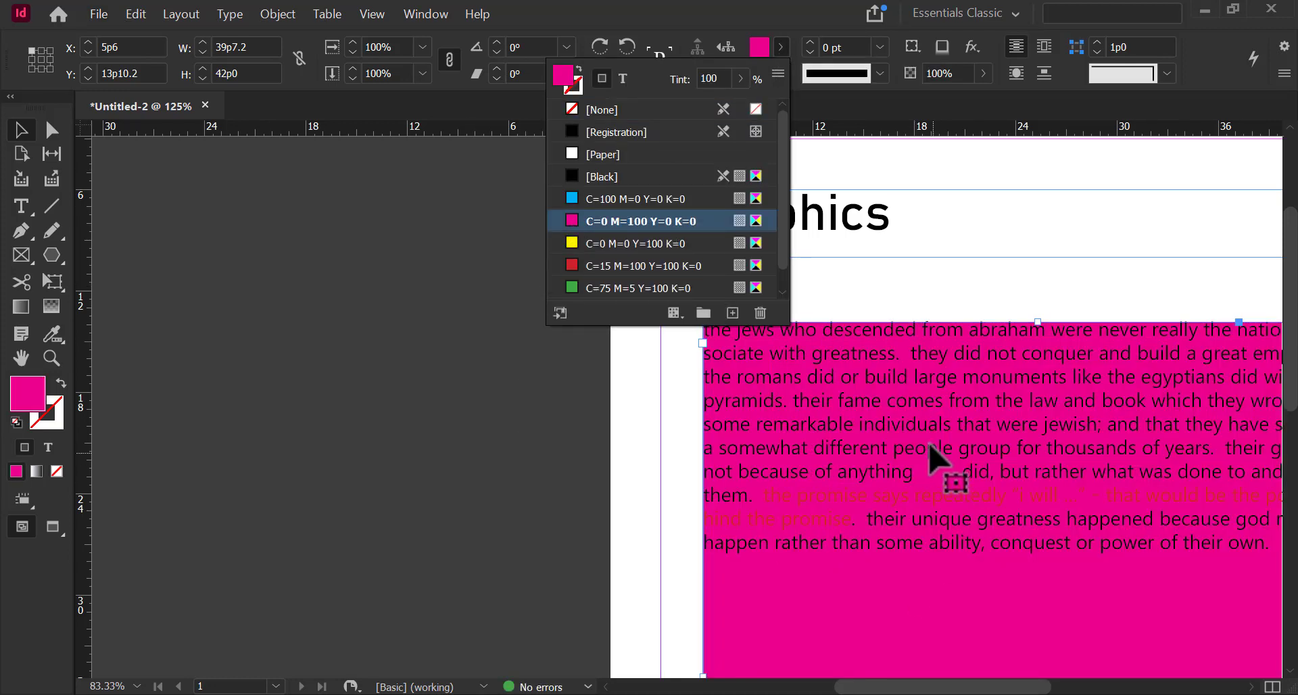
# Select the text from "different people group" to "because of anything" and colour it with the [Paper] swatch.
pyautogui.click(834, 464)
pyautogui.doubleClick(828, 444)
pyautogui.moveTo(815, 448); pyautogui.dragTo(915, 472)
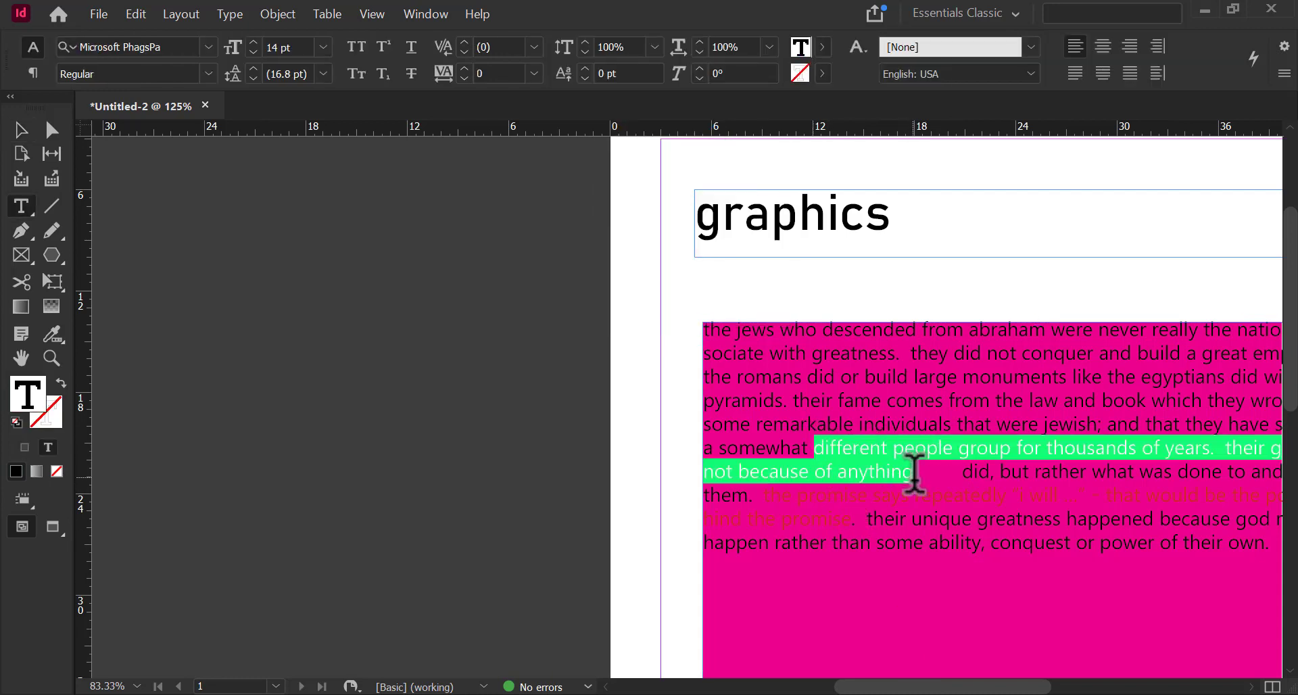
pyautogui.click(821, 46)
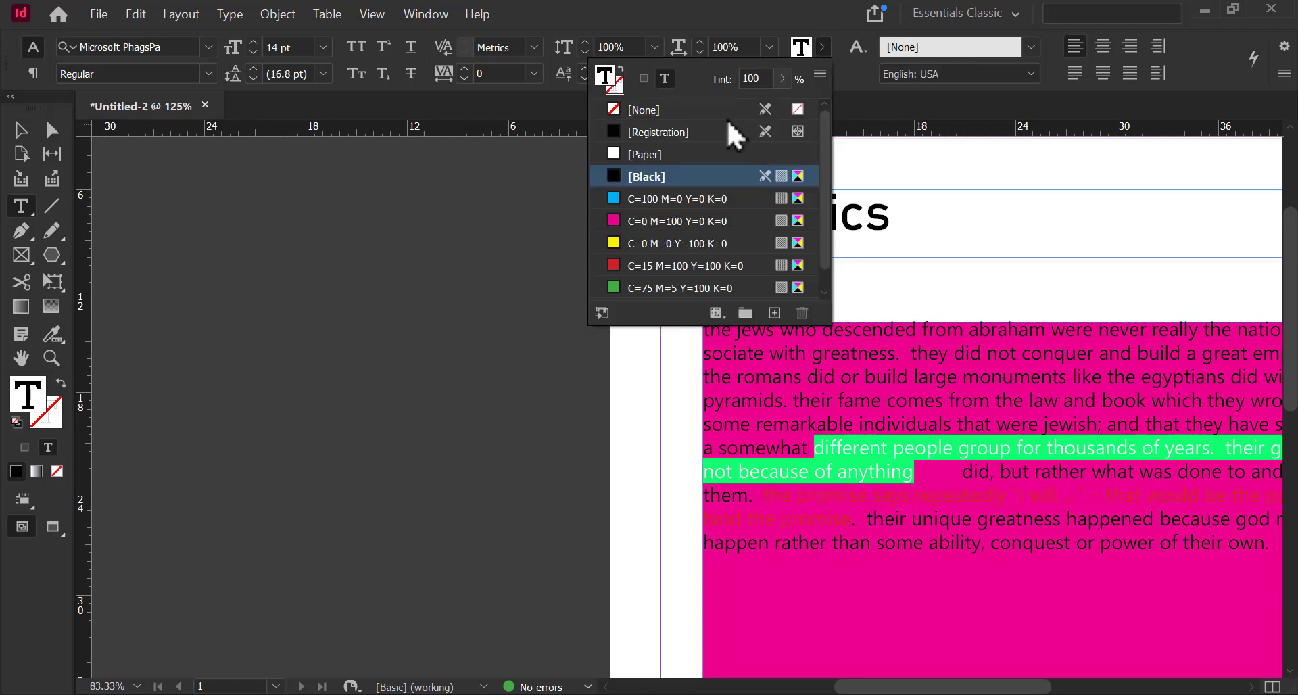
pyautogui.click(636, 155)
pyautogui.click(21, 129)
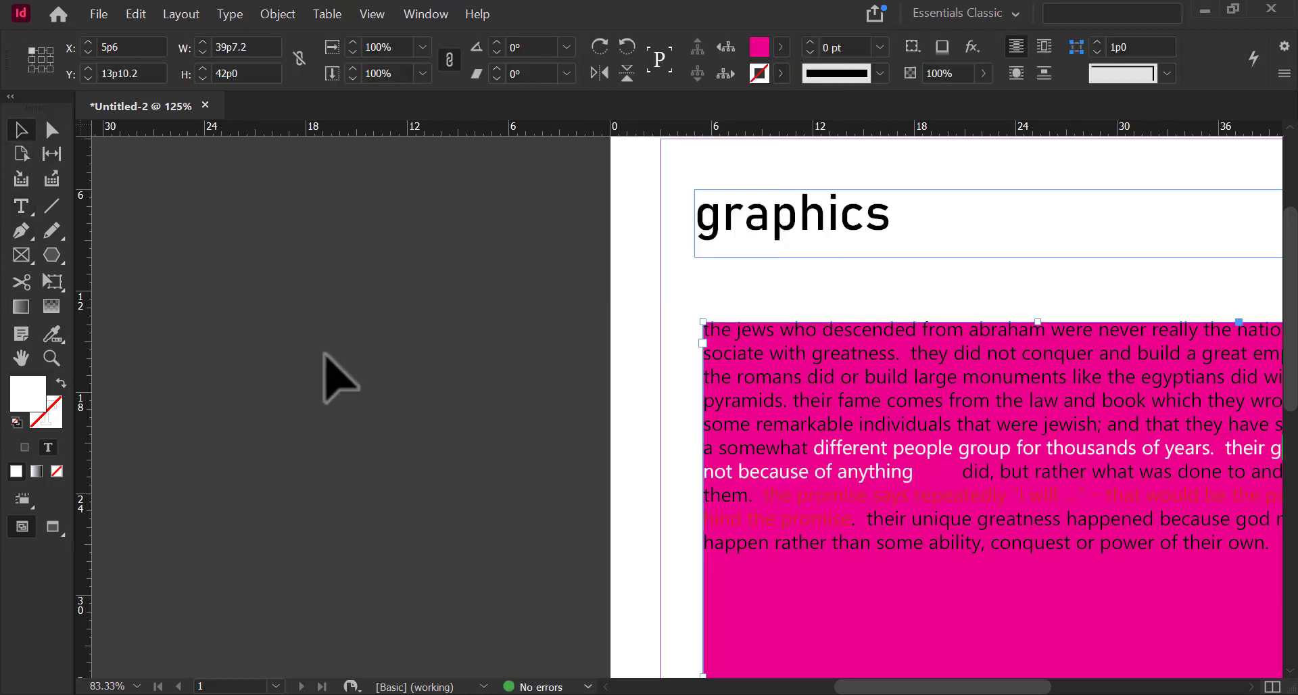
# Change the body text frame's fill to the yellow swatch C=0 M=0 Y=100 K=0 and deselect the frame.
pyautogui.moveTo(913, 687); pyautogui.dragTo(978, 686)
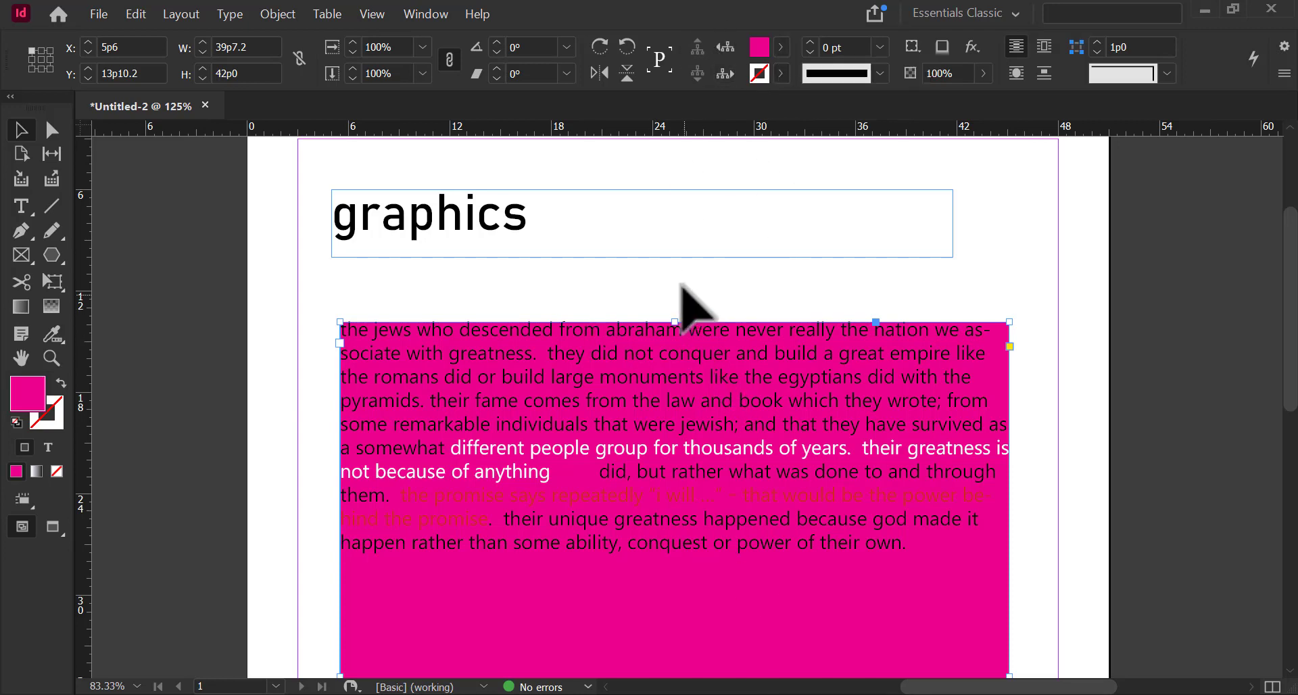
pyautogui.click(780, 51)
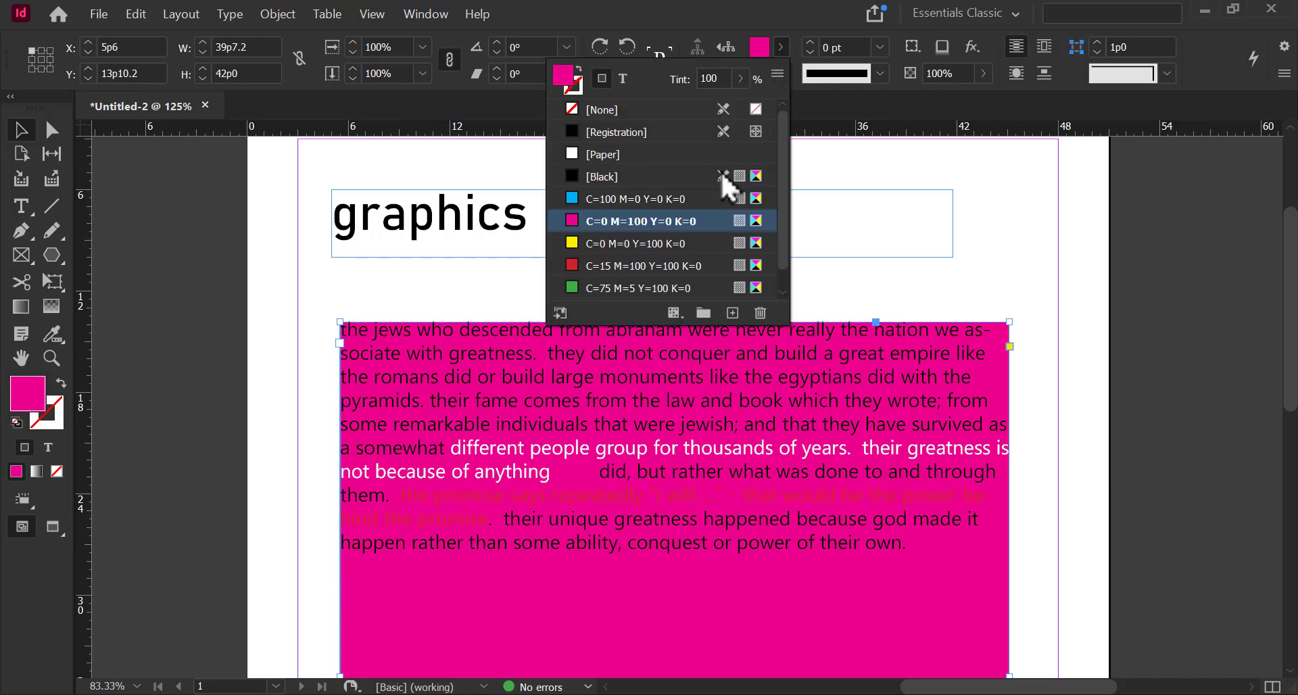
pyautogui.click(577, 249)
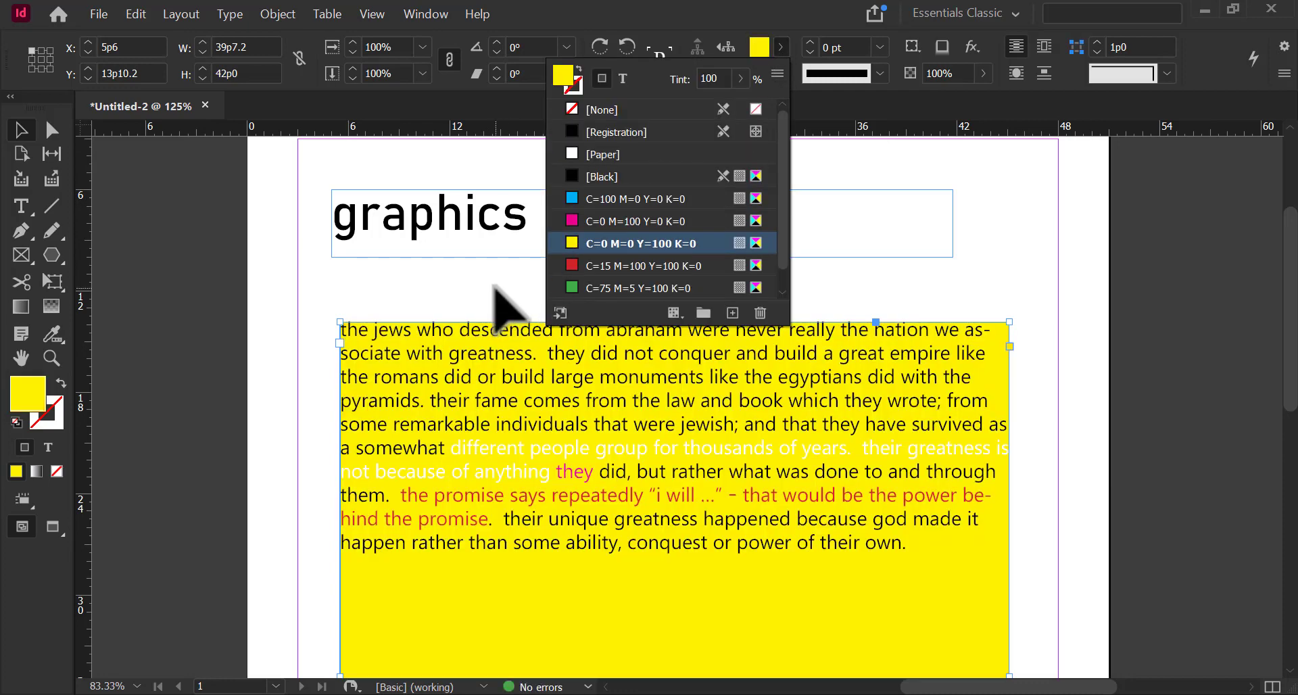
pyautogui.click(494, 287)
pyautogui.scroll(-3, 934, 427)
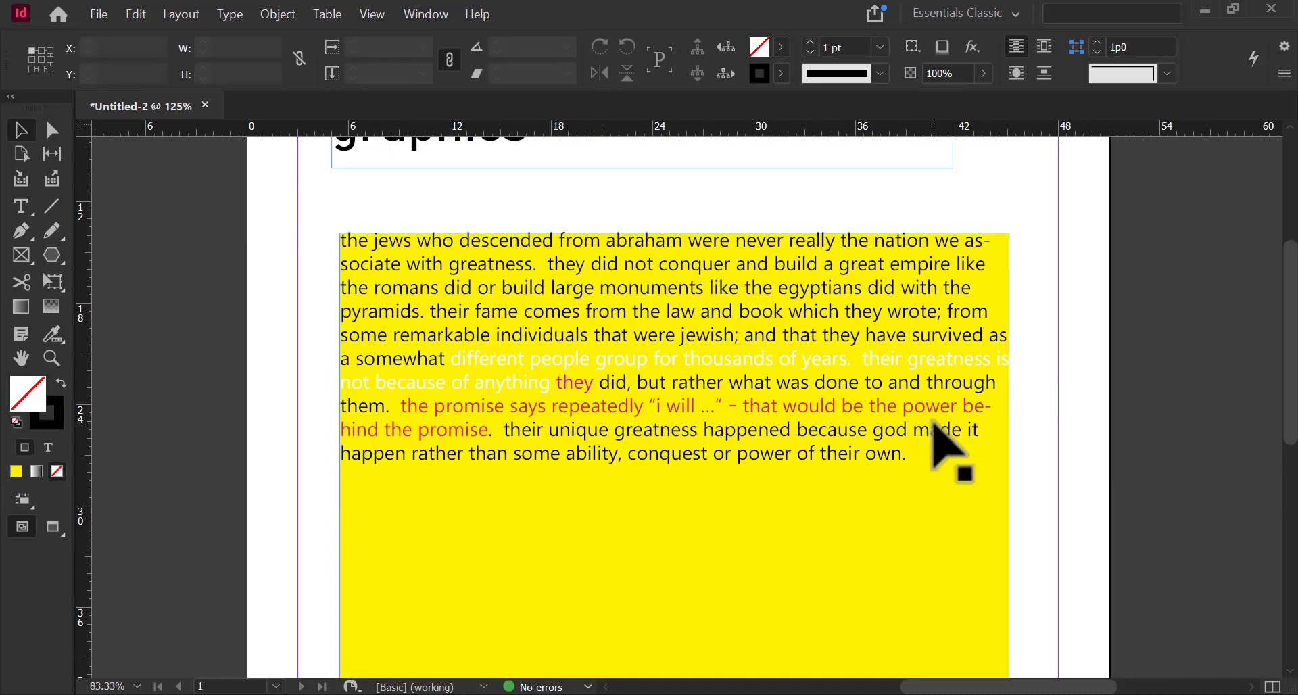
# Undo the frame fills, the text colour changes and the small frame shift.
pyautogui.click(135, 14)
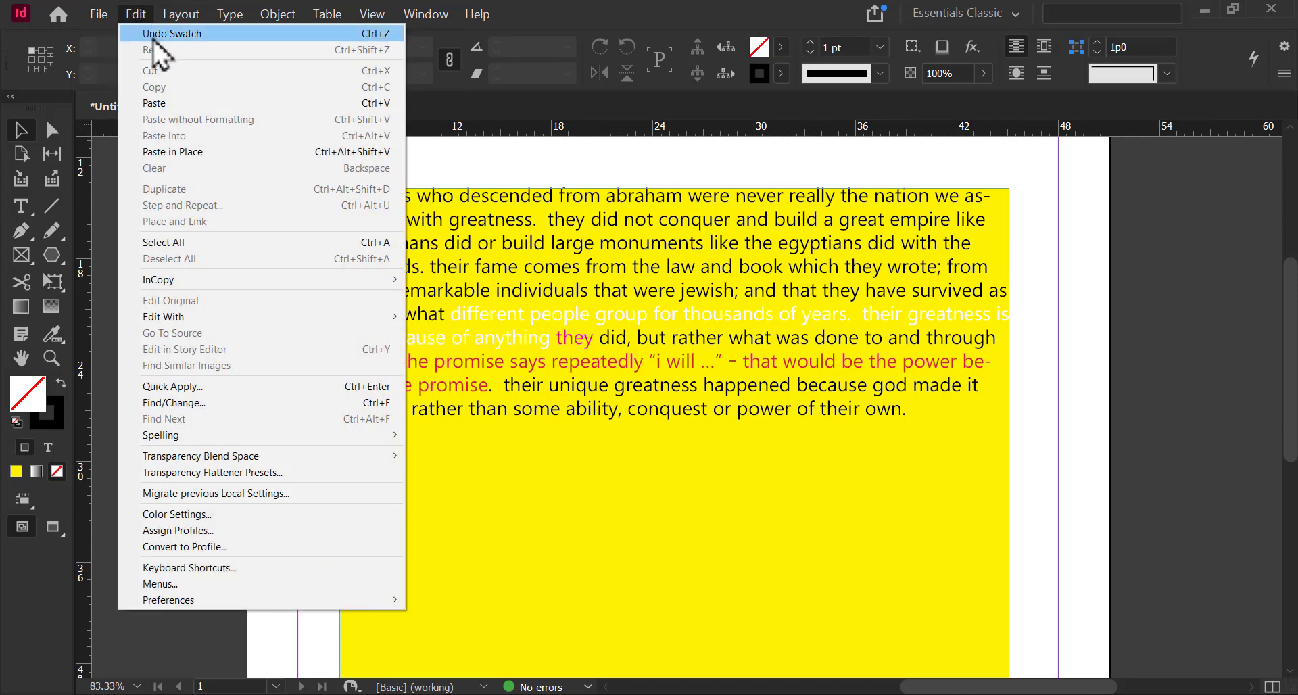
pyautogui.click(153, 33)
pyautogui.hotkey('ctrl', 'z')
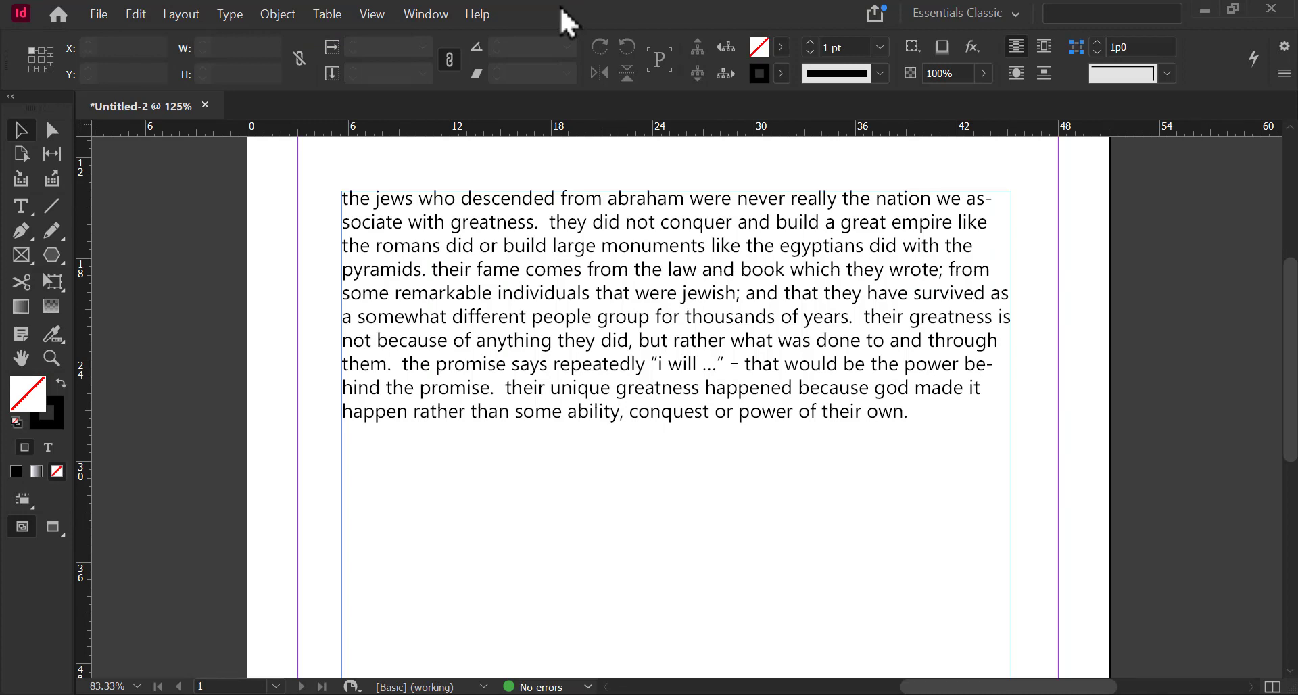
# Select the body text frame and rotate it to 5°.
pyautogui.click(662, 300)
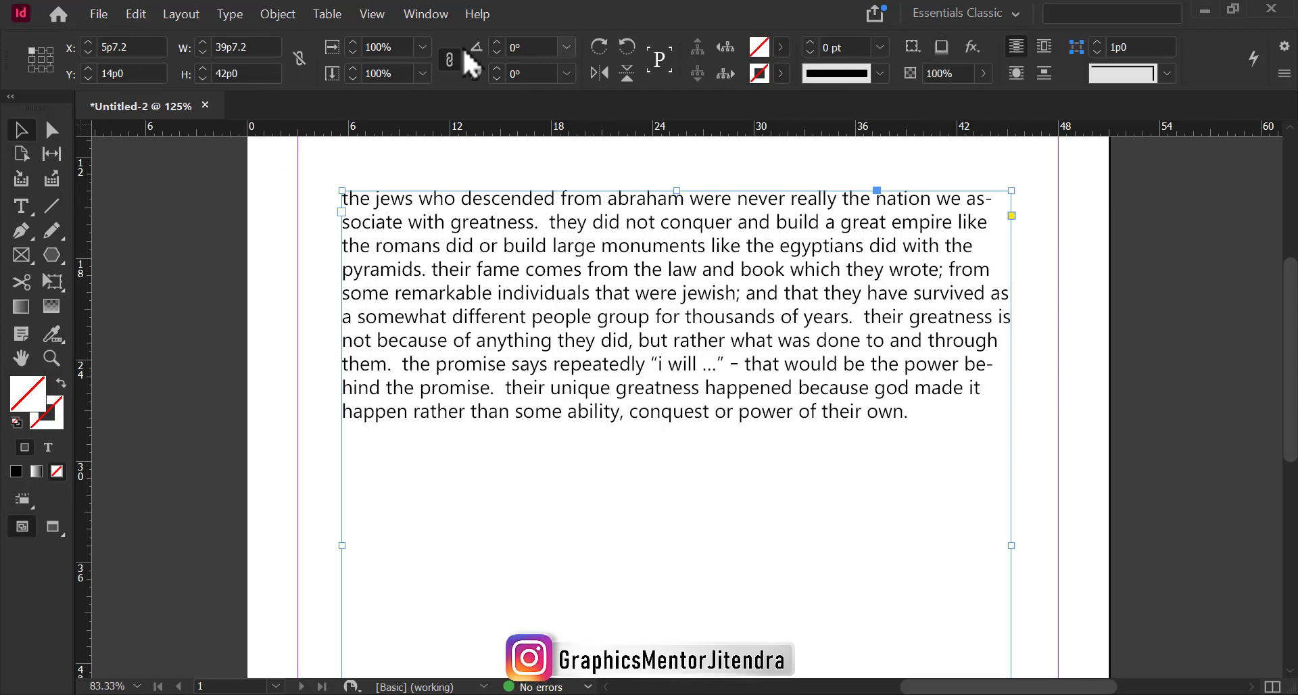
pyautogui.click(497, 41)
pyautogui.click(497, 43)
pyautogui.click(497, 42)
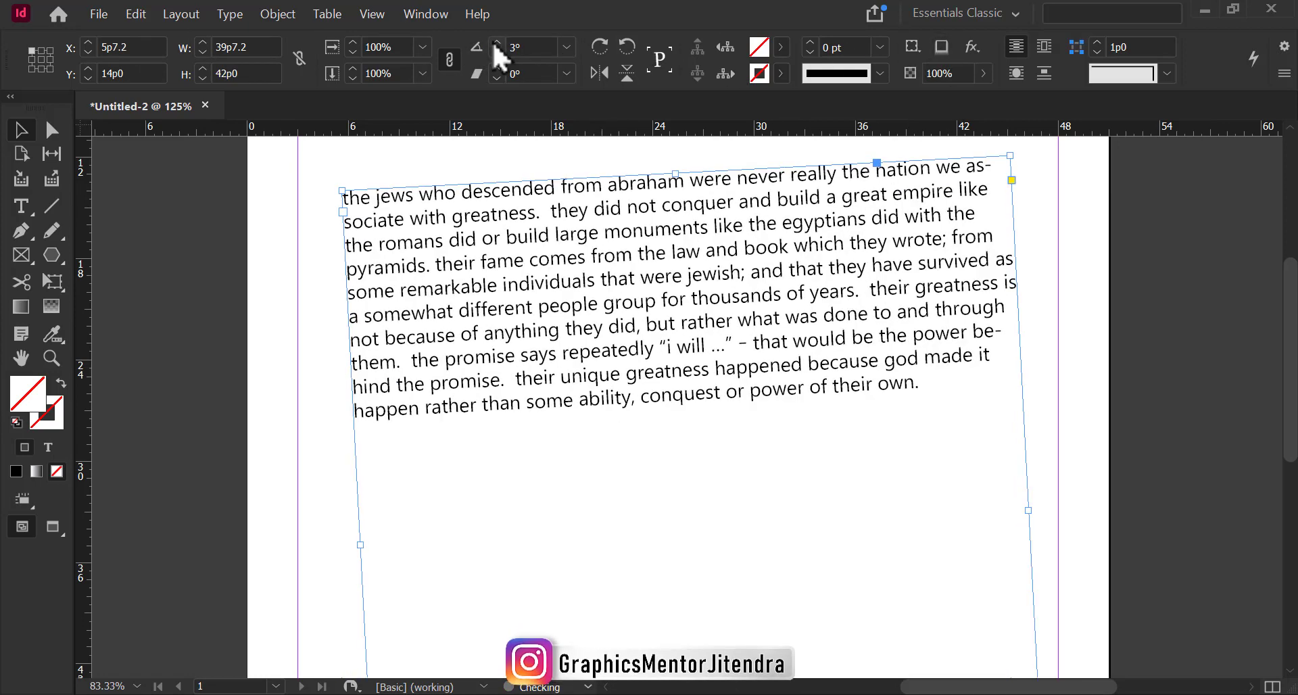
pyautogui.click(497, 42)
pyautogui.click(497, 42)
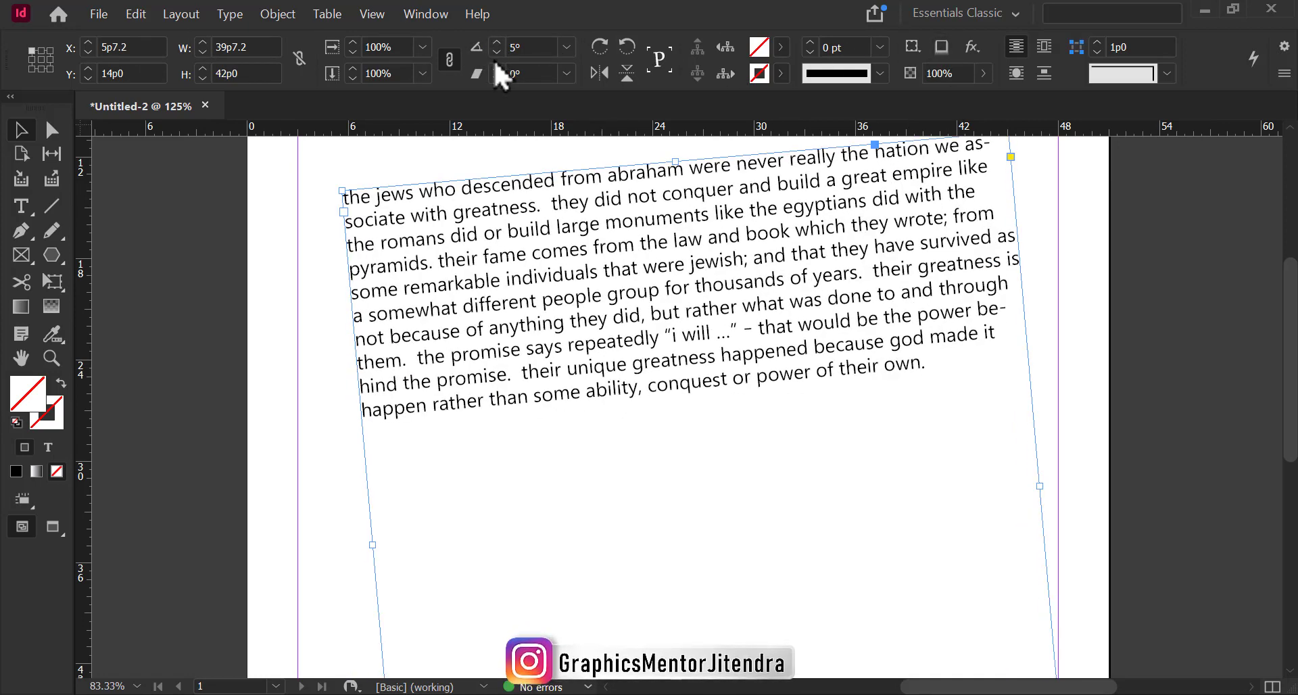
# Shear the unrotated body text frame to 11°.
pyautogui.click(497, 67)
pyautogui.click(497, 69)
pyautogui.click(497, 69)
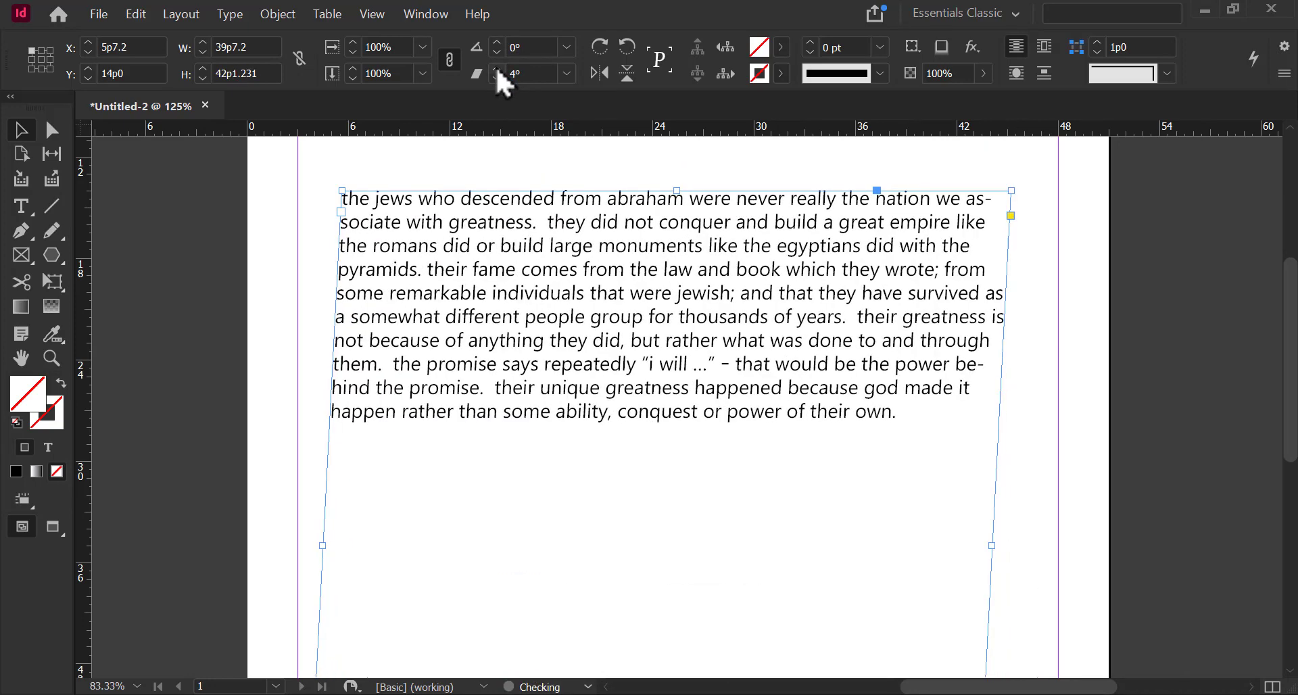
pyautogui.click(497, 69)
pyautogui.click(497, 69)
pyautogui.click(497, 69)
pyautogui.click(497, 69)
pyautogui.click(497, 69)
pyautogui.click(497, 69)
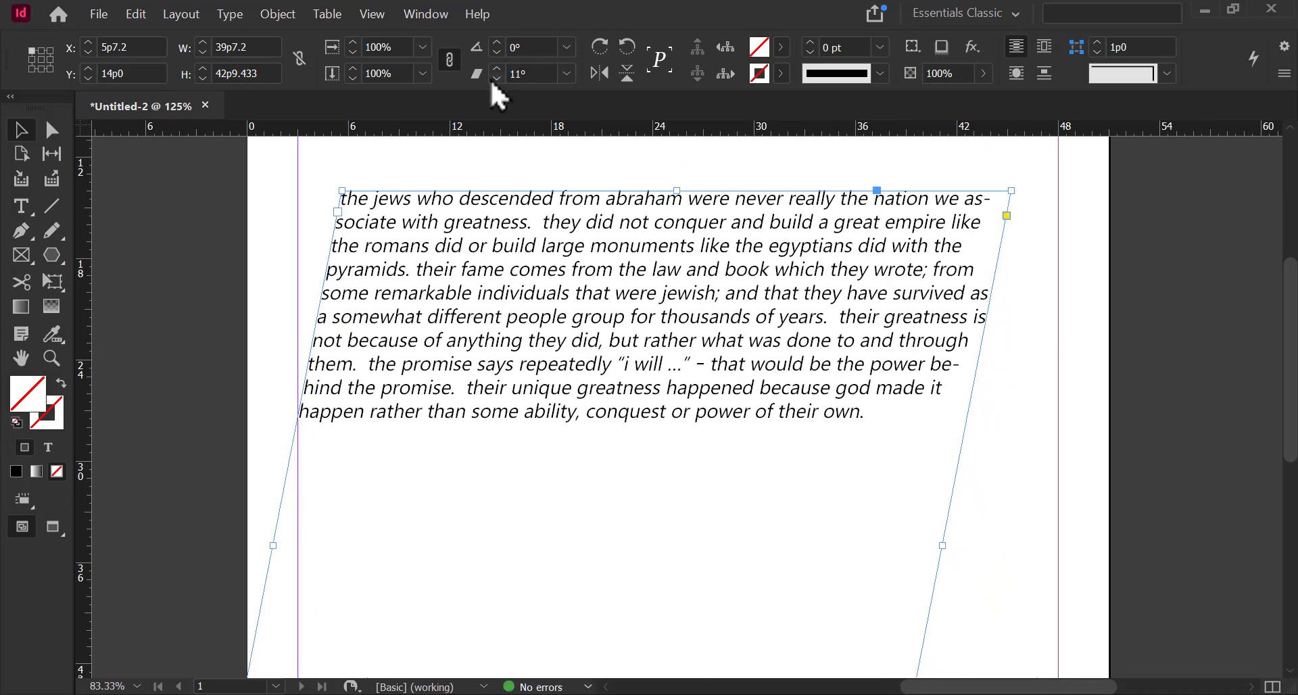
pyautogui.moveTo(528, 203); pyautogui.dragTo(347, 260)
pyautogui.click(305, 284)
pyautogui.click(480, 277)
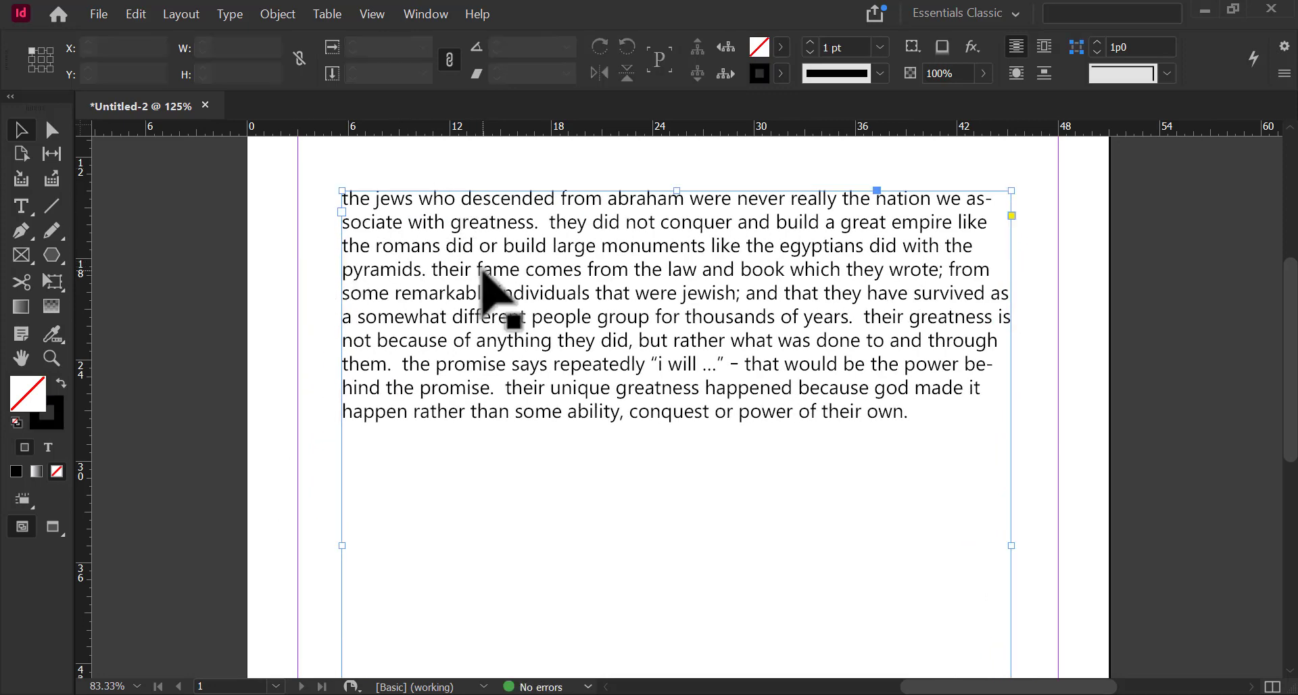
# Select all the text in the body frame and set its vertical scale to 106%.
pyautogui.doubleClick(484, 263)
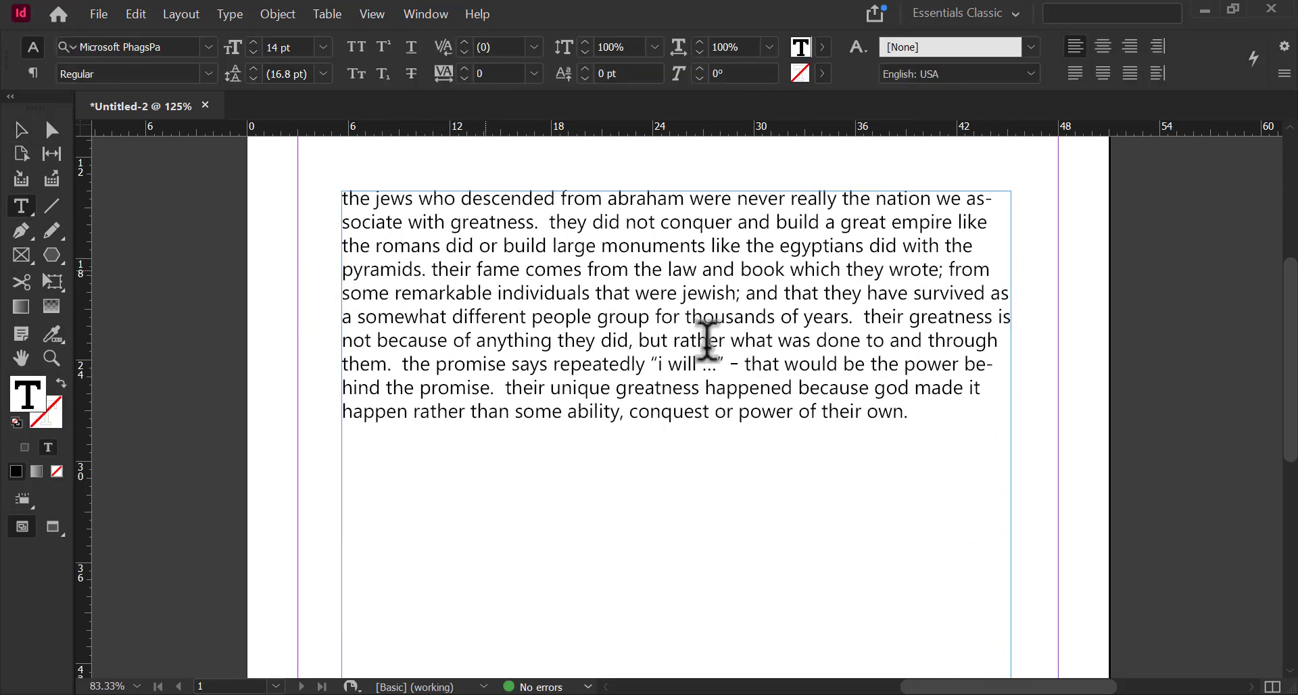
pyautogui.moveTo(908, 414); pyautogui.dragTo(648, 311)
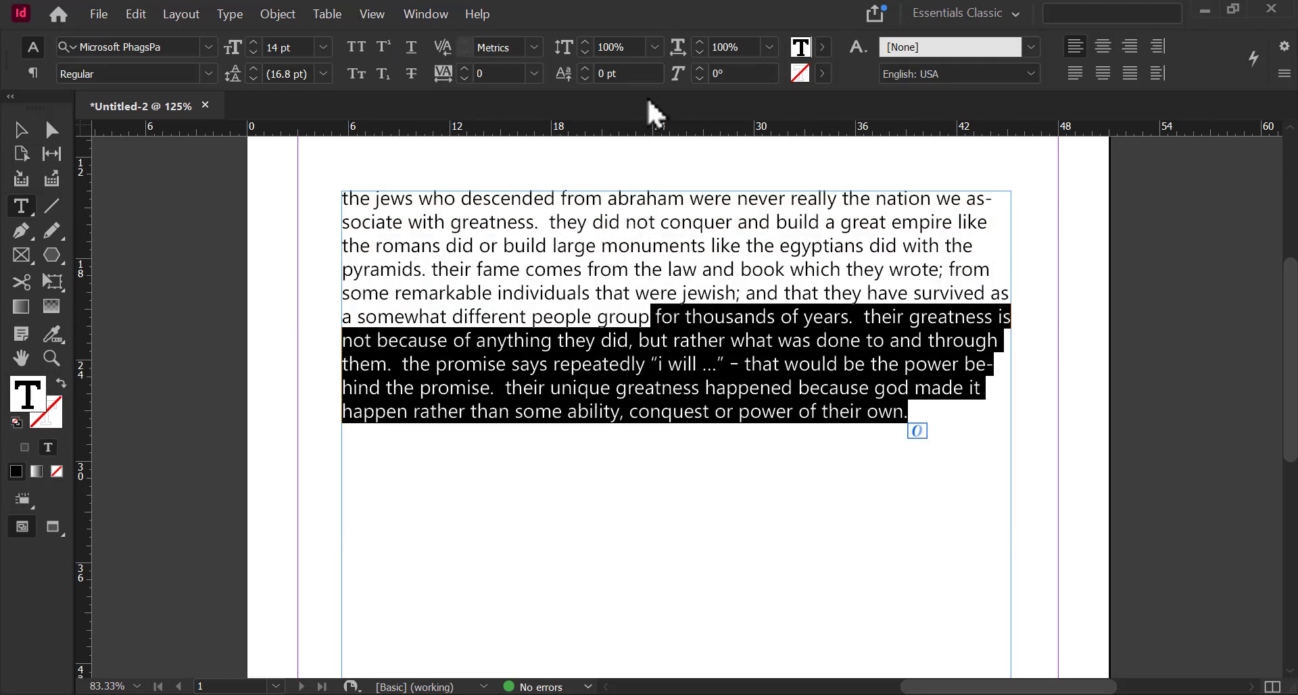
pyautogui.doubleClick(716, 342)
pyautogui.hotkey('ctrl', 'a')
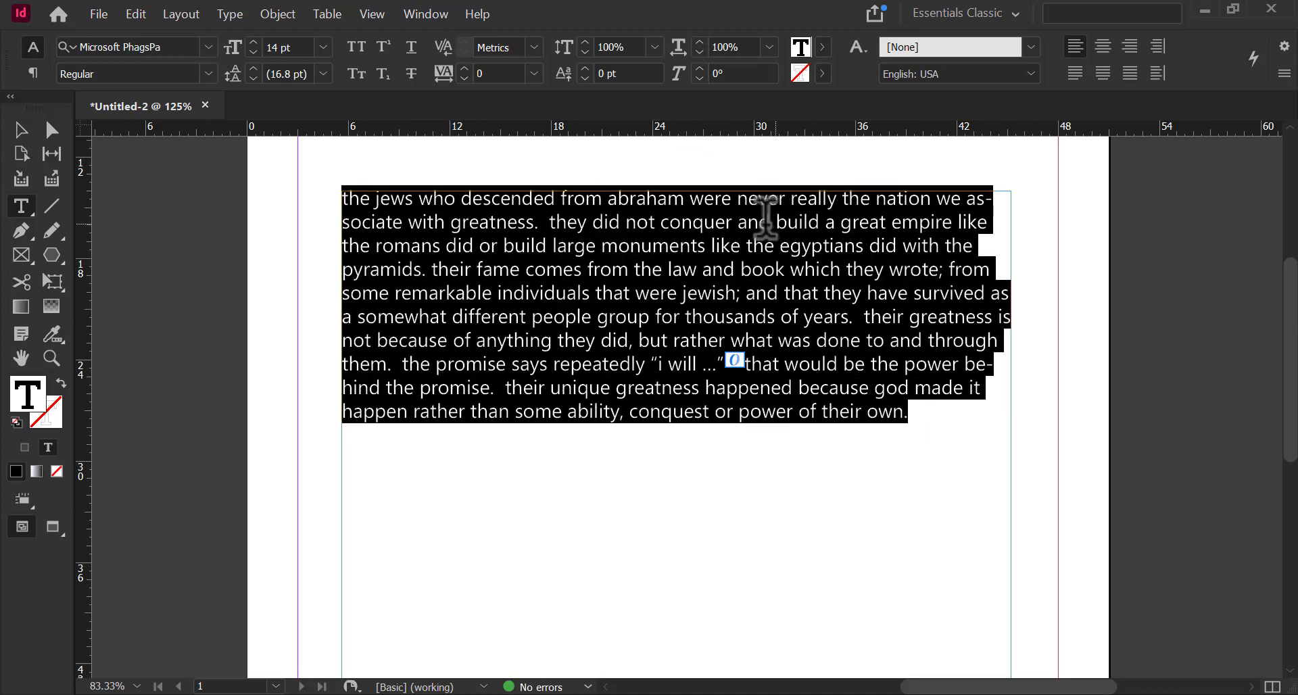
pyautogui.click(587, 41)
pyautogui.click(586, 42)
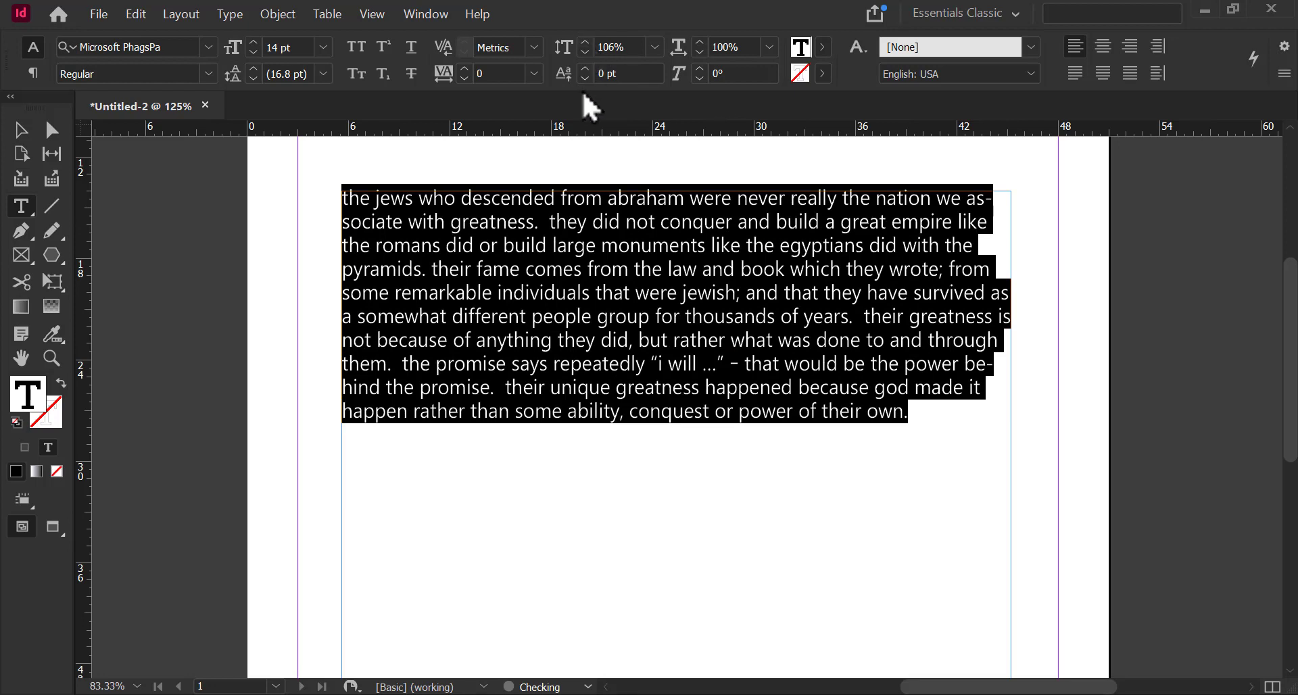
# Raise the baseline shift of the selected body text past 5 pt.
pyautogui.click(585, 68)
pyautogui.click(585, 68)
pyautogui.click(585, 68)
pyautogui.click(585, 69)
pyautogui.click(585, 68)
pyautogui.click(585, 68)
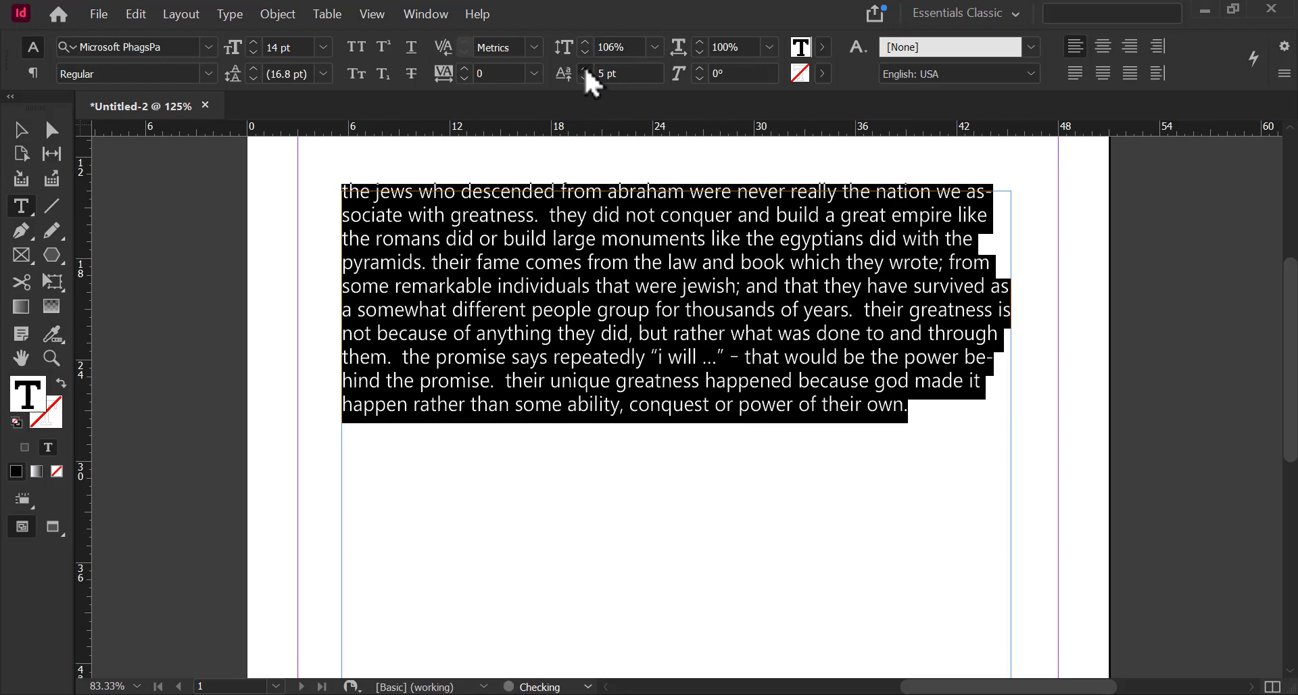
pyautogui.click(585, 68)
pyautogui.click(585, 69)
# Lower the baseline shift of the selected body text to -6 pt.
pyautogui.click(585, 78)
pyautogui.click(585, 78)
pyautogui.click(585, 78)
pyautogui.click(585, 79)
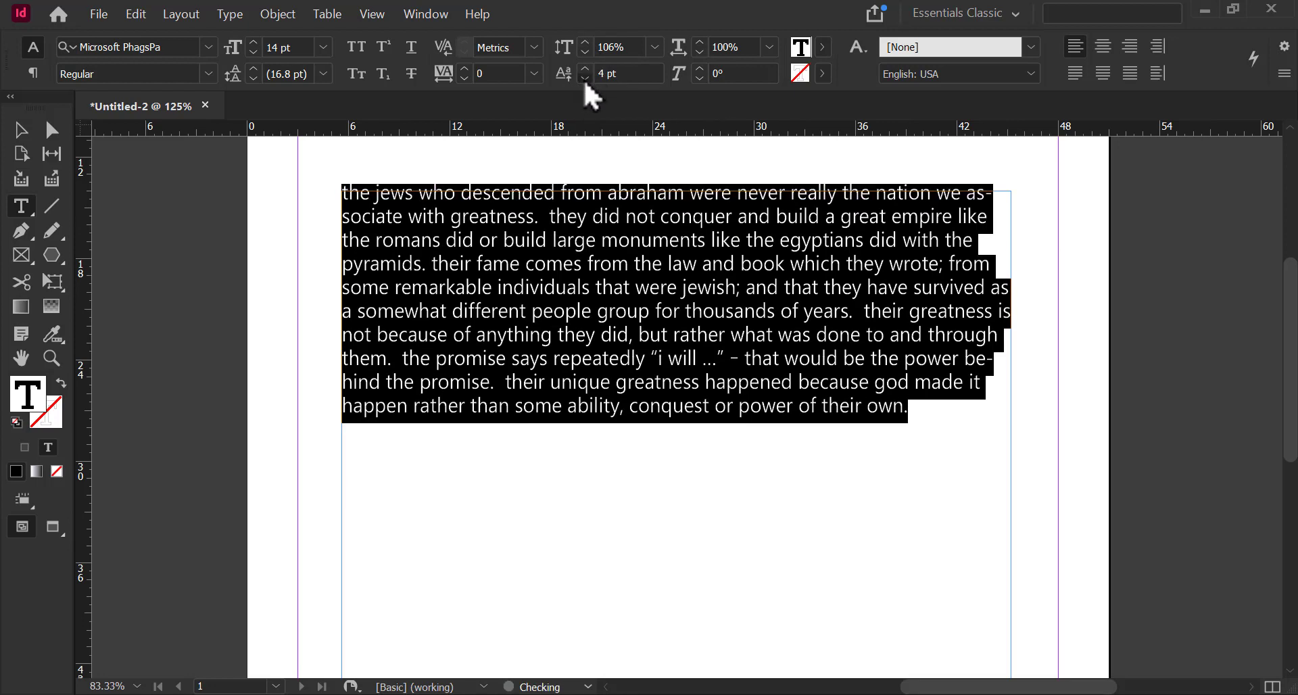
pyautogui.click(585, 78)
pyautogui.click(585, 78)
pyautogui.click(585, 78)
pyautogui.click(585, 79)
pyautogui.click(585, 79)
pyautogui.click(585, 79)
pyautogui.click(585, 79)
pyautogui.click(585, 80)
pyautogui.click(585, 79)
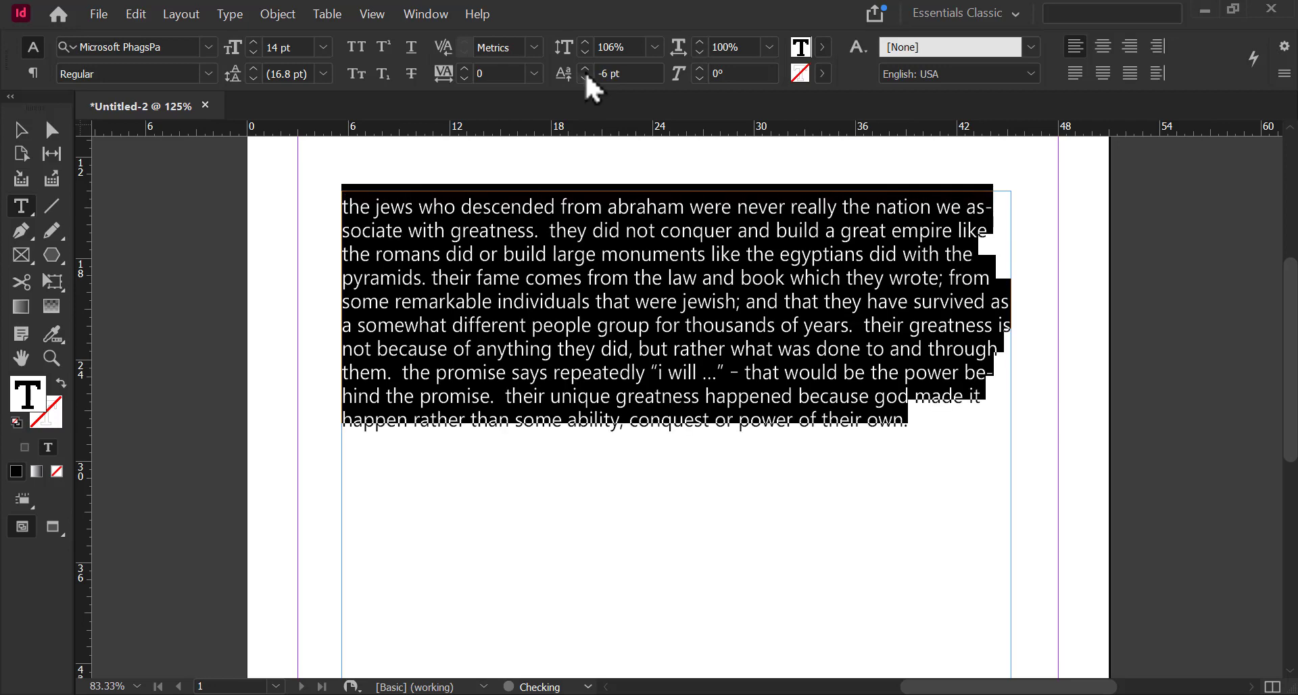
# Set the selected body text's baseline shift to -4 pt and its tracking to 60.
pyautogui.click(586, 68)
pyautogui.click(464, 68)
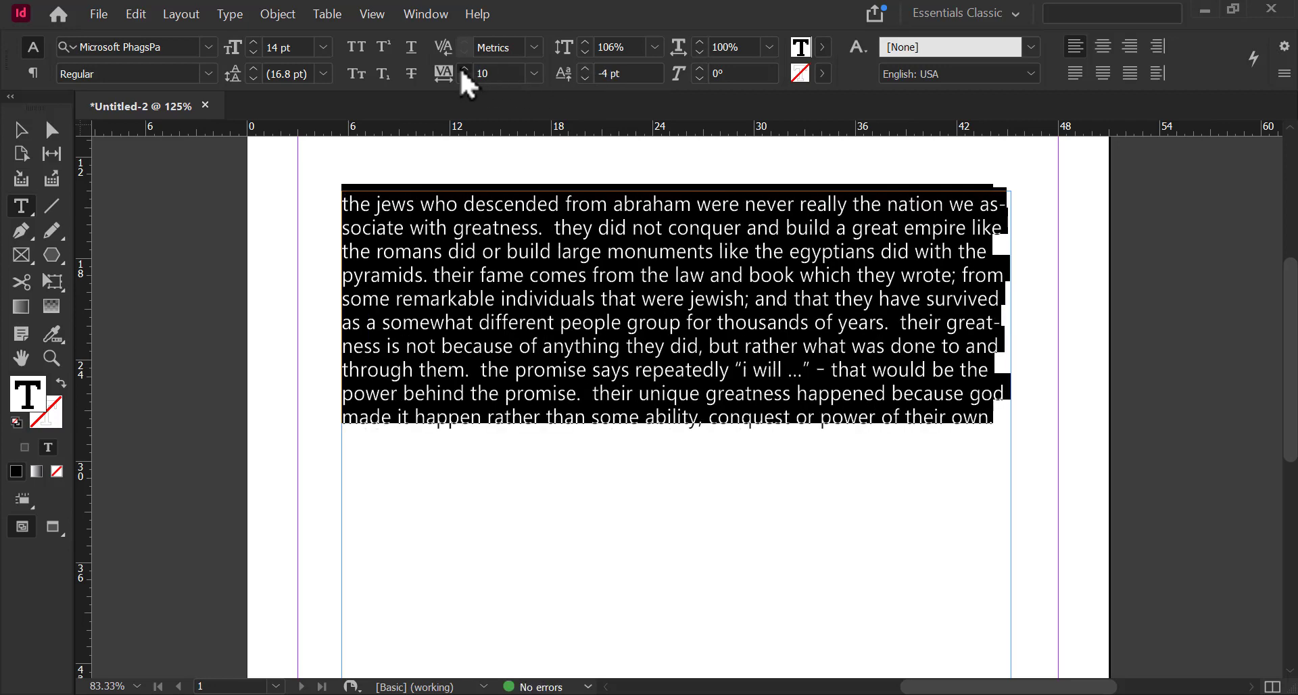
pyautogui.click(464, 68)
pyautogui.hotkey('ctrl', '=')
pyautogui.moveTo(580, 367); pyautogui.dragTo(517, 247)
pyautogui.click(464, 68)
pyautogui.click(463, 68)
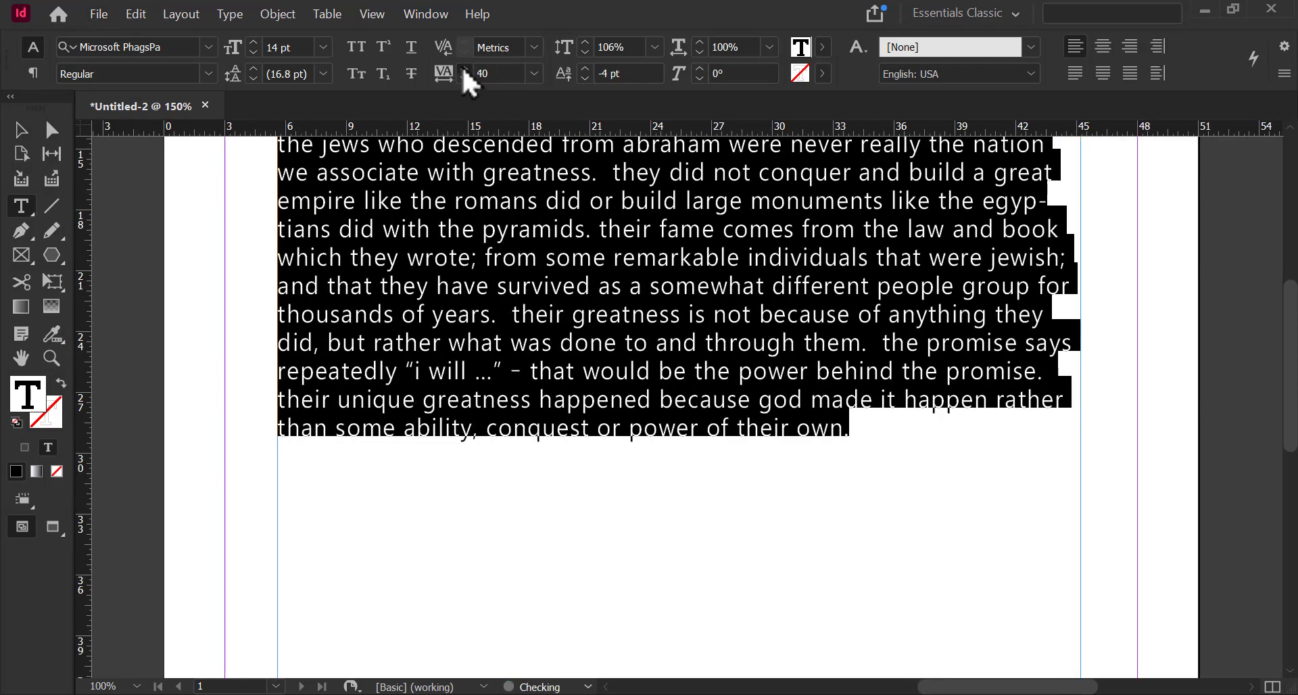
pyautogui.click(464, 68)
pyautogui.click(464, 68)
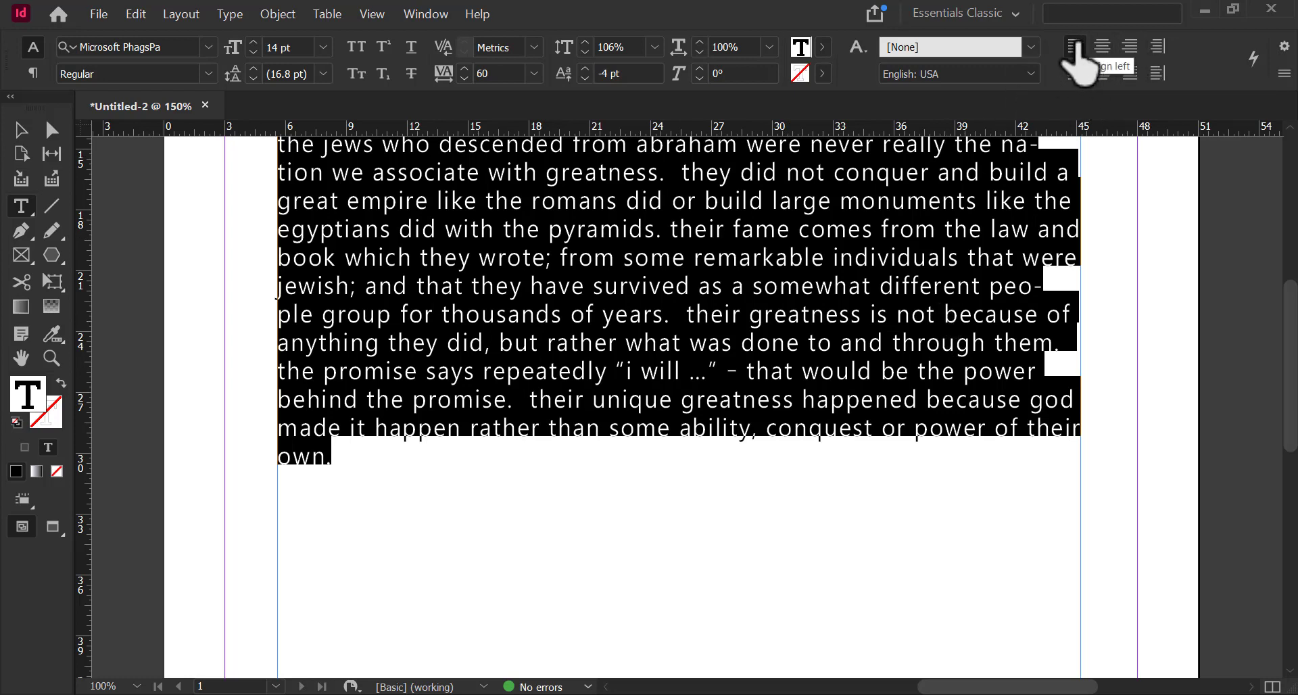
# Try centre alignment on the body text, and settle on justified with the last line aligned left.
pyautogui.click(1102, 46)
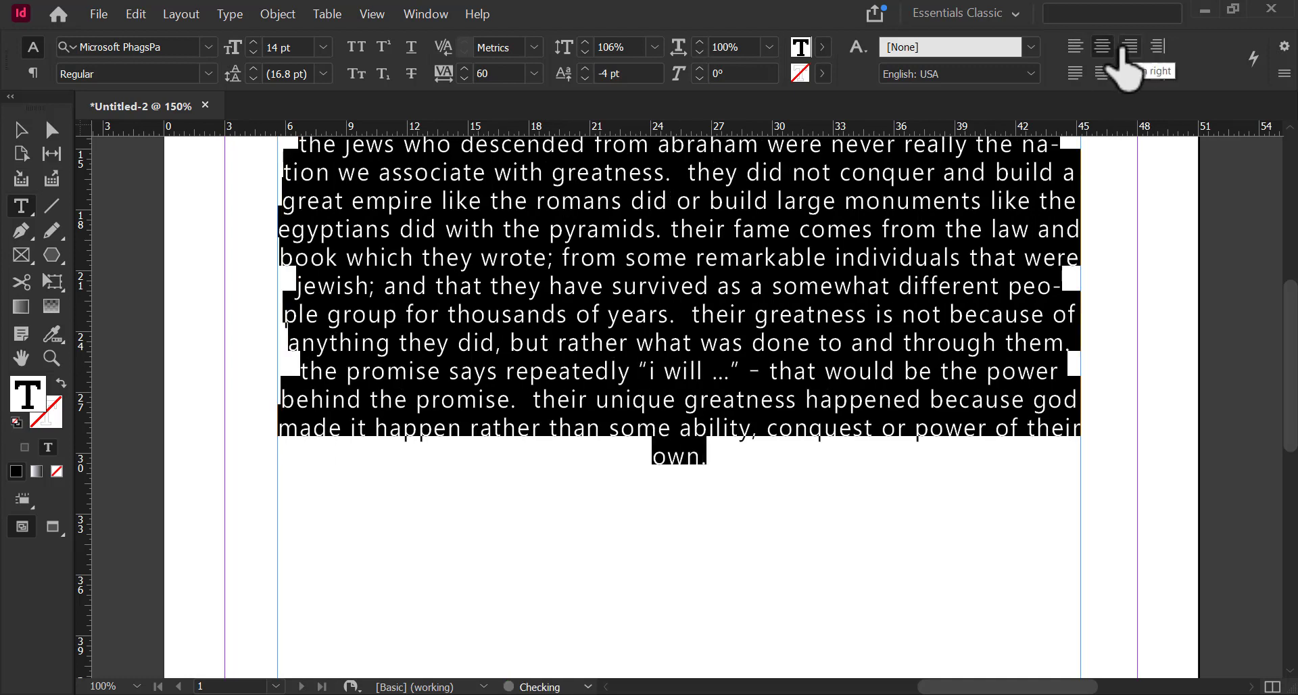
pyautogui.click(1076, 73)
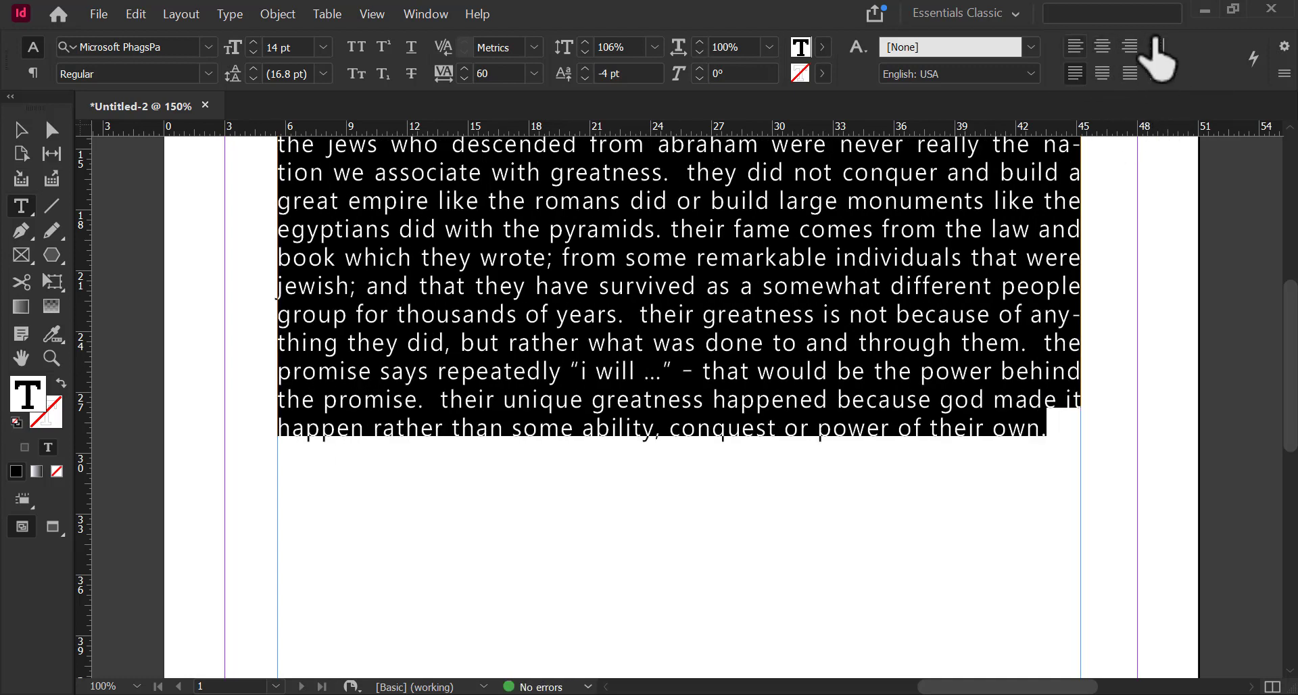
pyautogui.moveTo(1072, 203); pyautogui.dragTo(1164, 230)
pyautogui.scroll(2, 1278, 365)
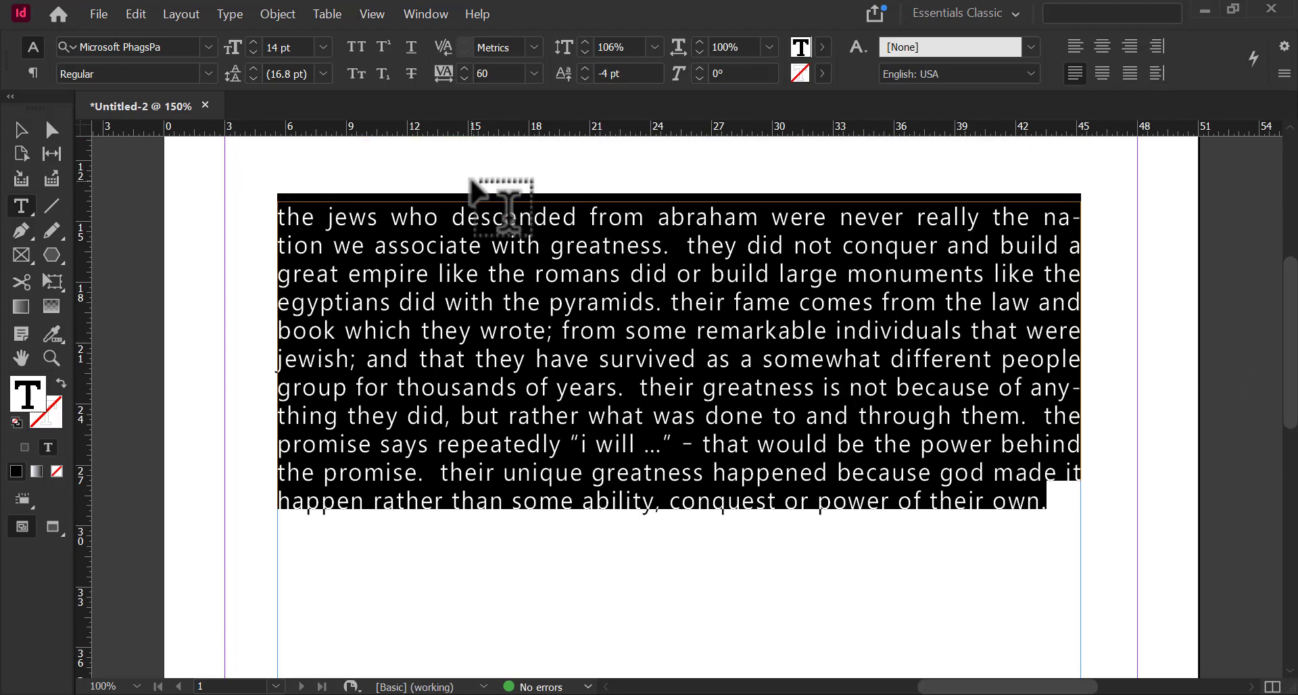
# Try All Caps and Small Caps on the selected body text, switching each off again.
pyautogui.click(356, 47)
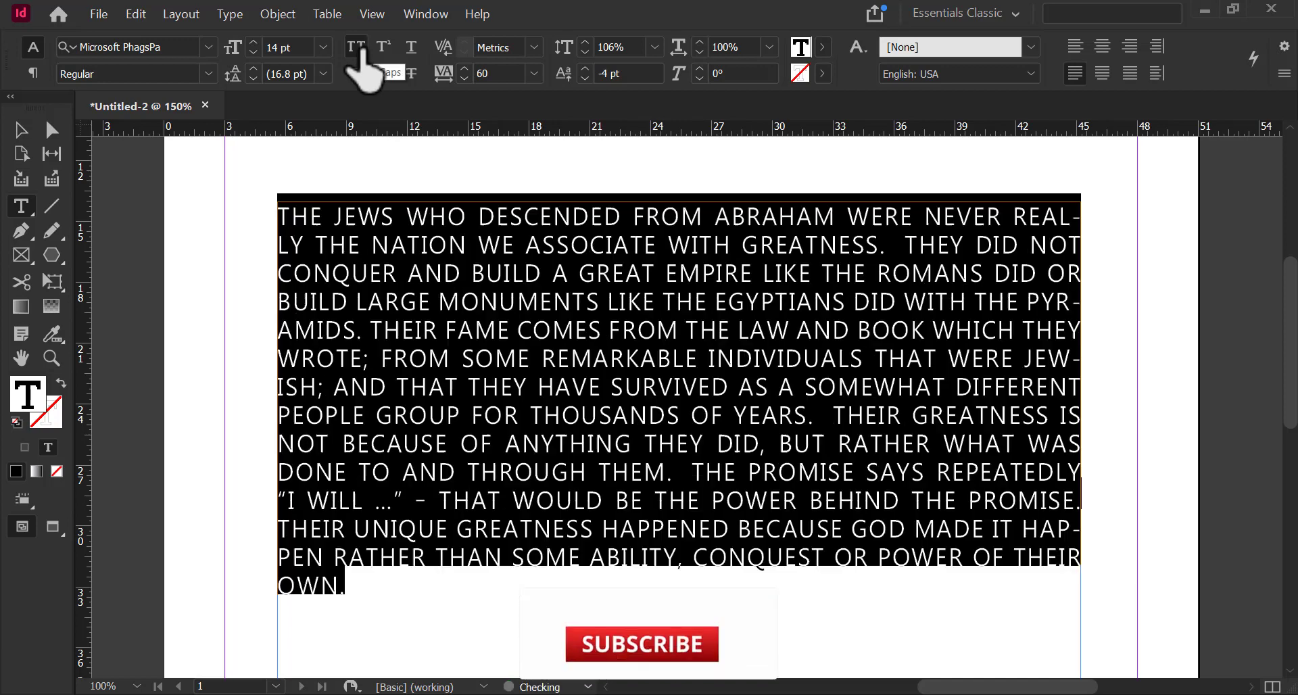
pyautogui.click(359, 48)
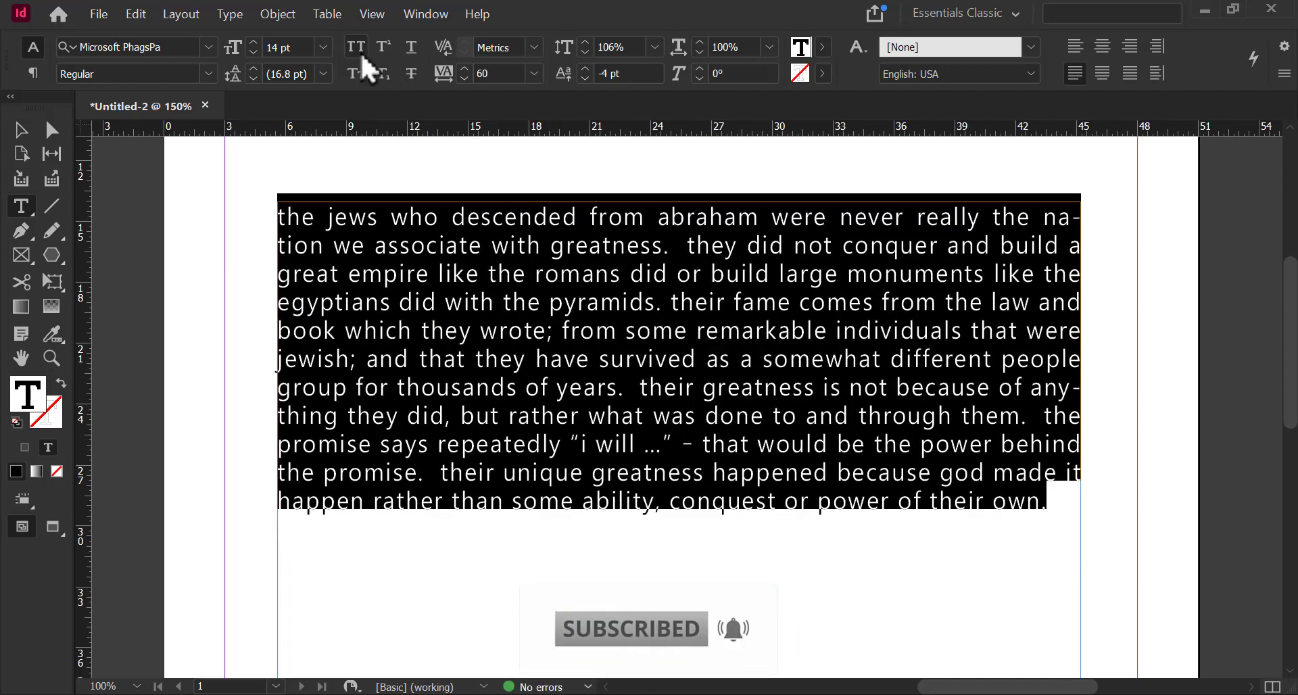
pyautogui.click(356, 73)
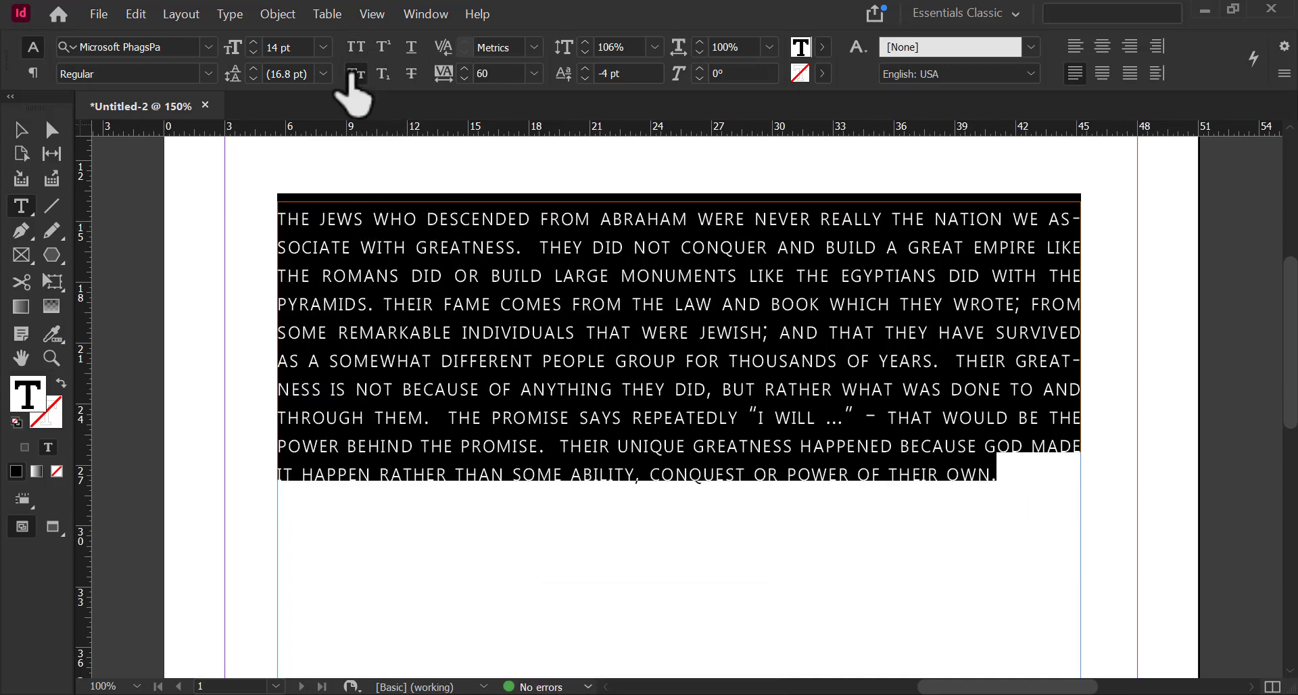
pyautogui.click(353, 73)
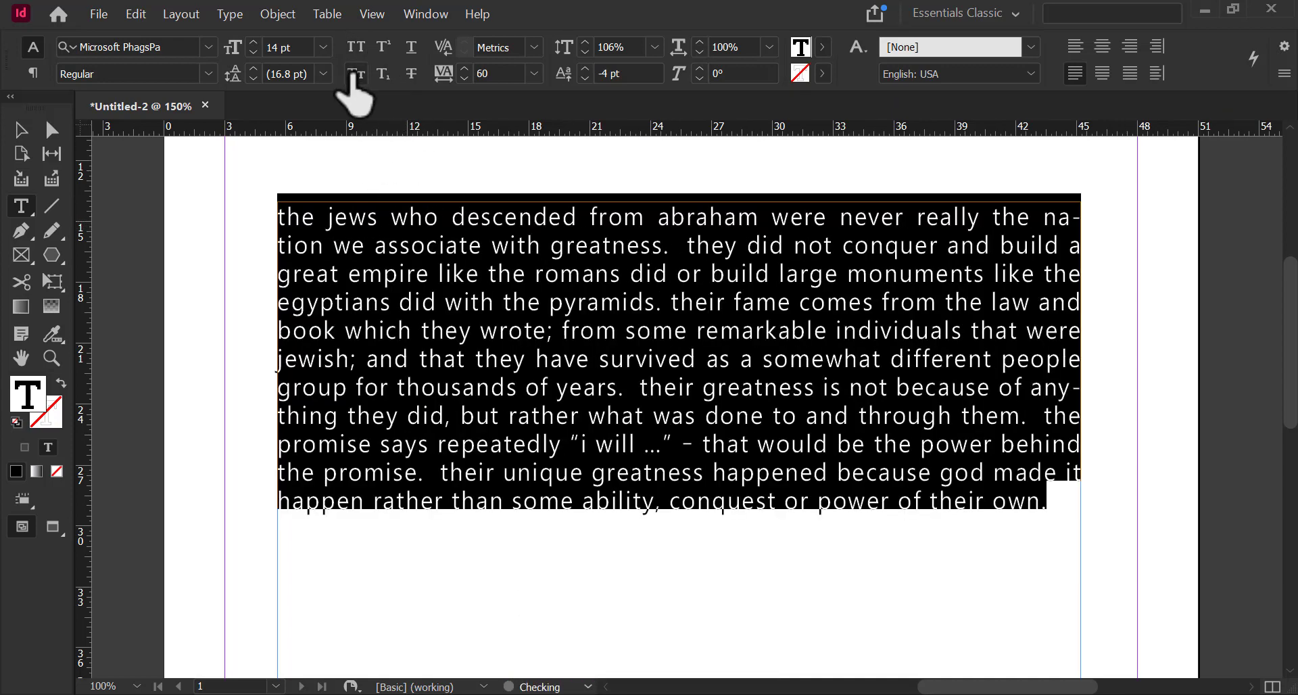
pyautogui.click(354, 47)
pyautogui.click(357, 47)
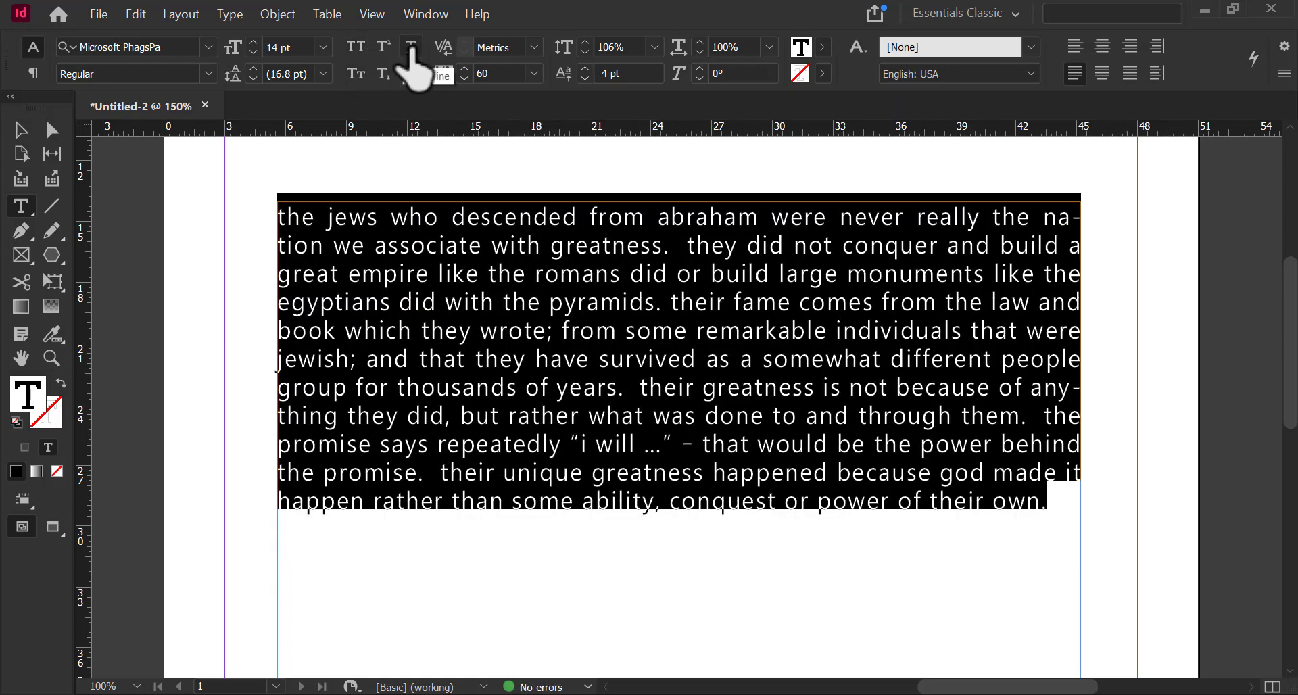
# Underline the words "survived as a somewhat different people group for thousands of years" in the body text.
pyautogui.click(451, 216)
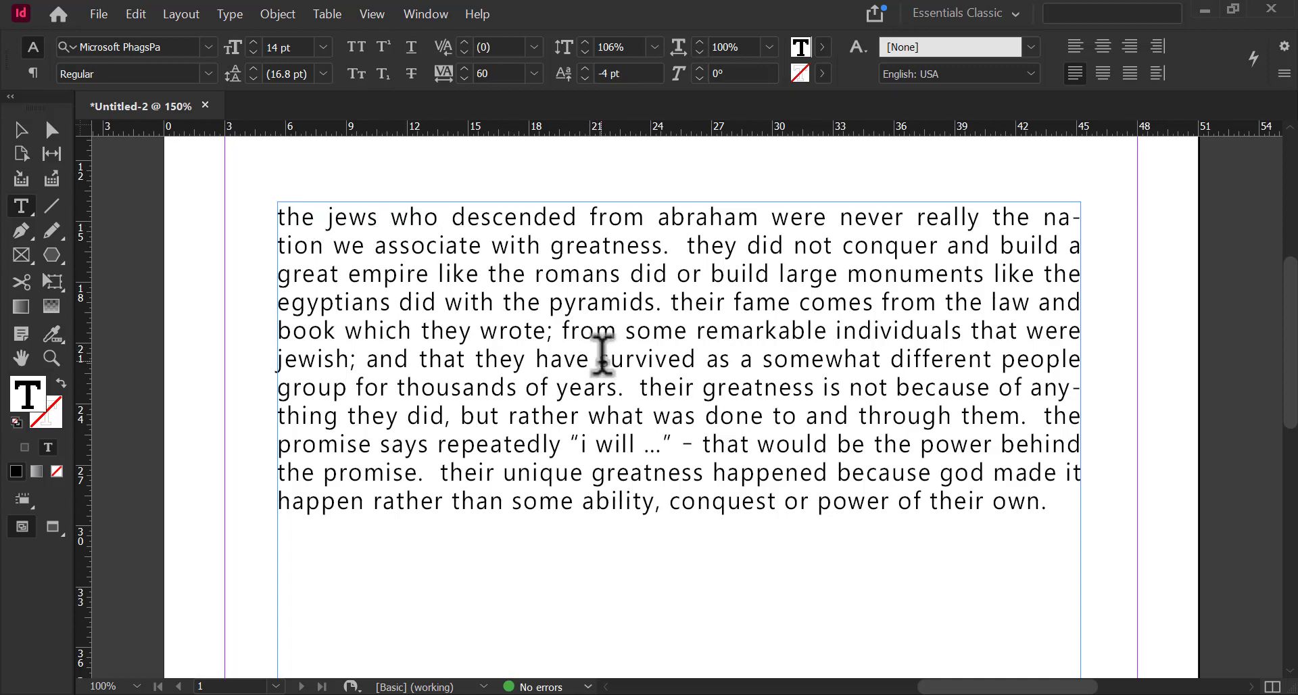
pyautogui.moveTo(600, 358); pyautogui.dragTo(617, 381)
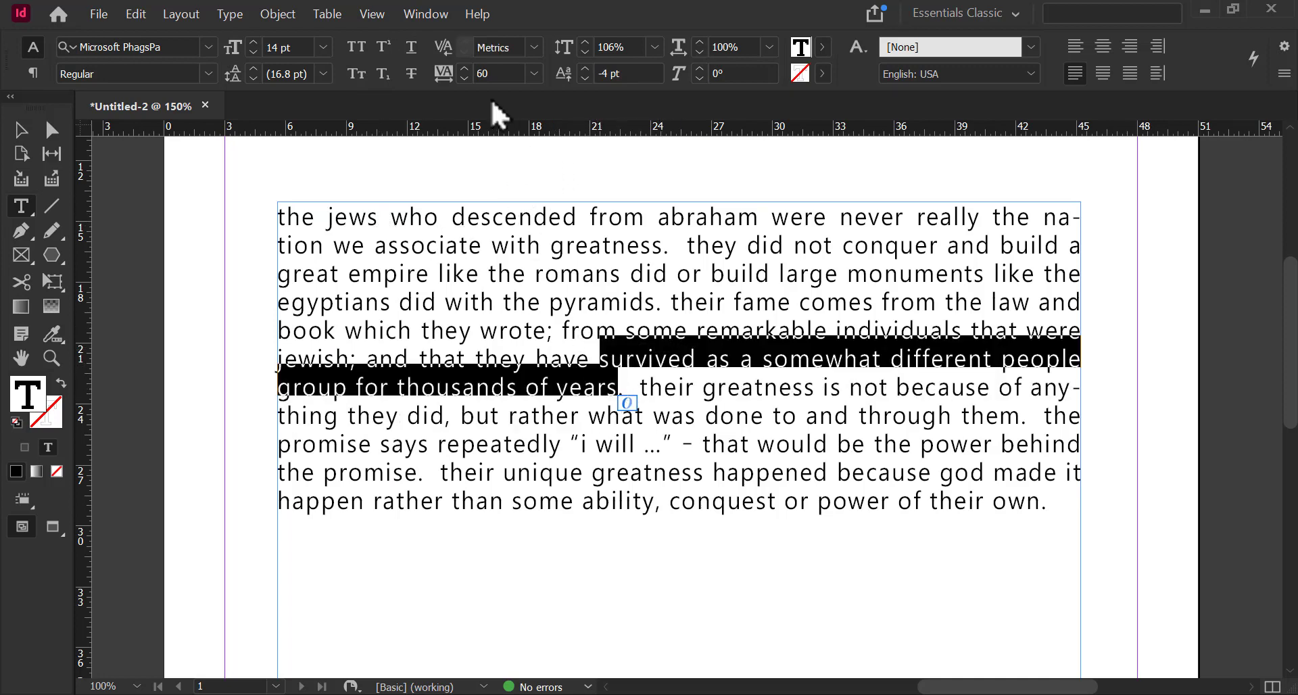
pyautogui.click(411, 47)
pyautogui.click(761, 531)
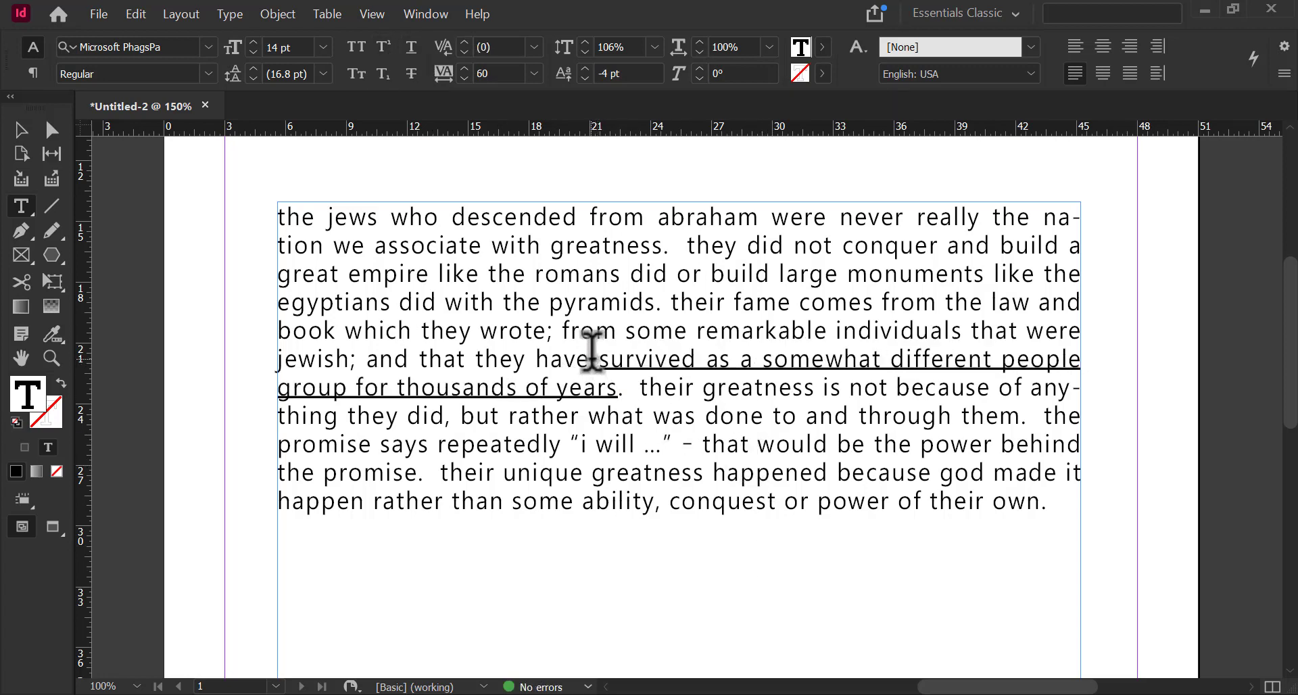
# Remove the underline from the passage "survived as a somewhat different people group for thousands of years".
pyautogui.moveTo(602, 350); pyautogui.dragTo(616, 380)
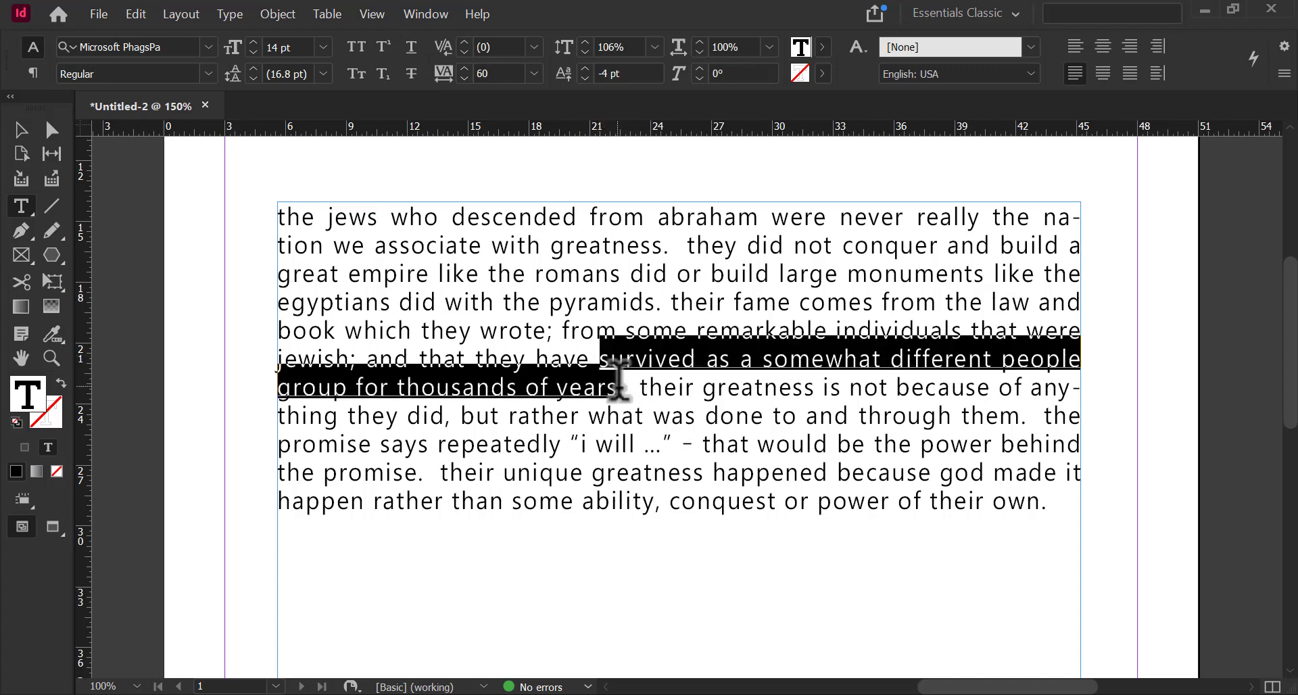
pyautogui.click(411, 50)
pyautogui.click(648, 447)
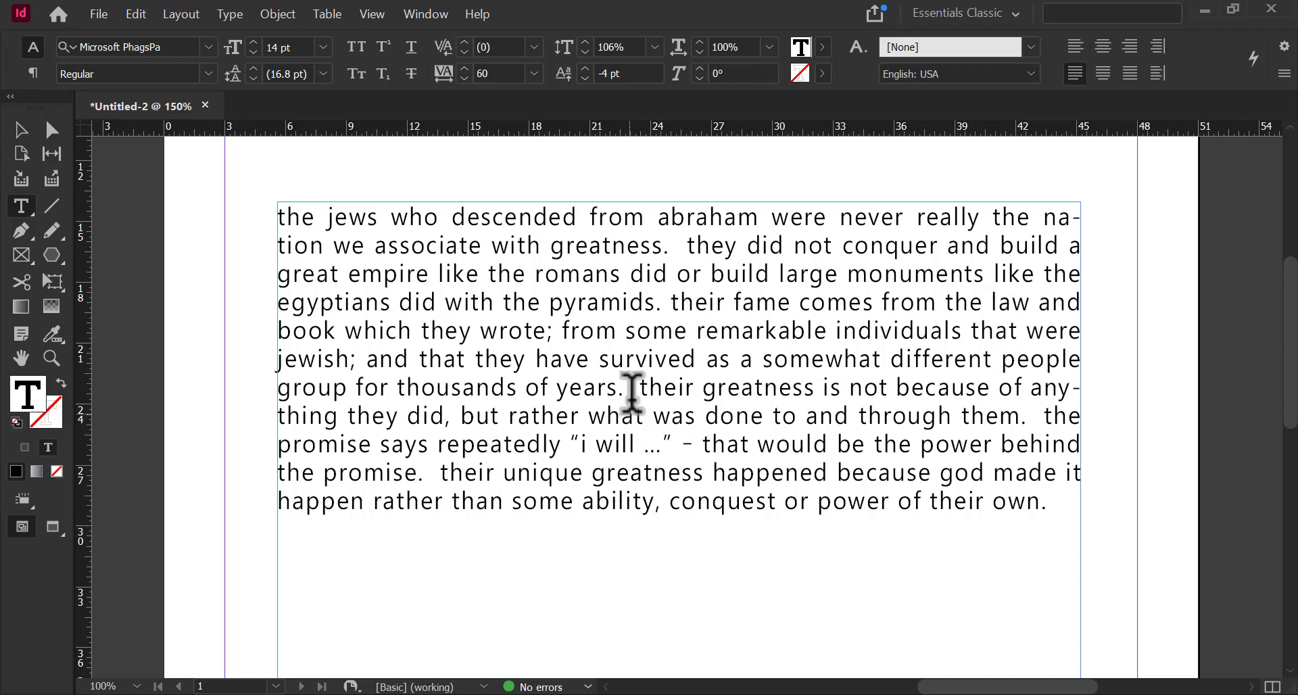
# Select the passage from "their greatness" to "repeatedly" and try strikethrough on it, switching it off again.
pyautogui.moveTo(640, 388); pyautogui.dragTo(572, 444)
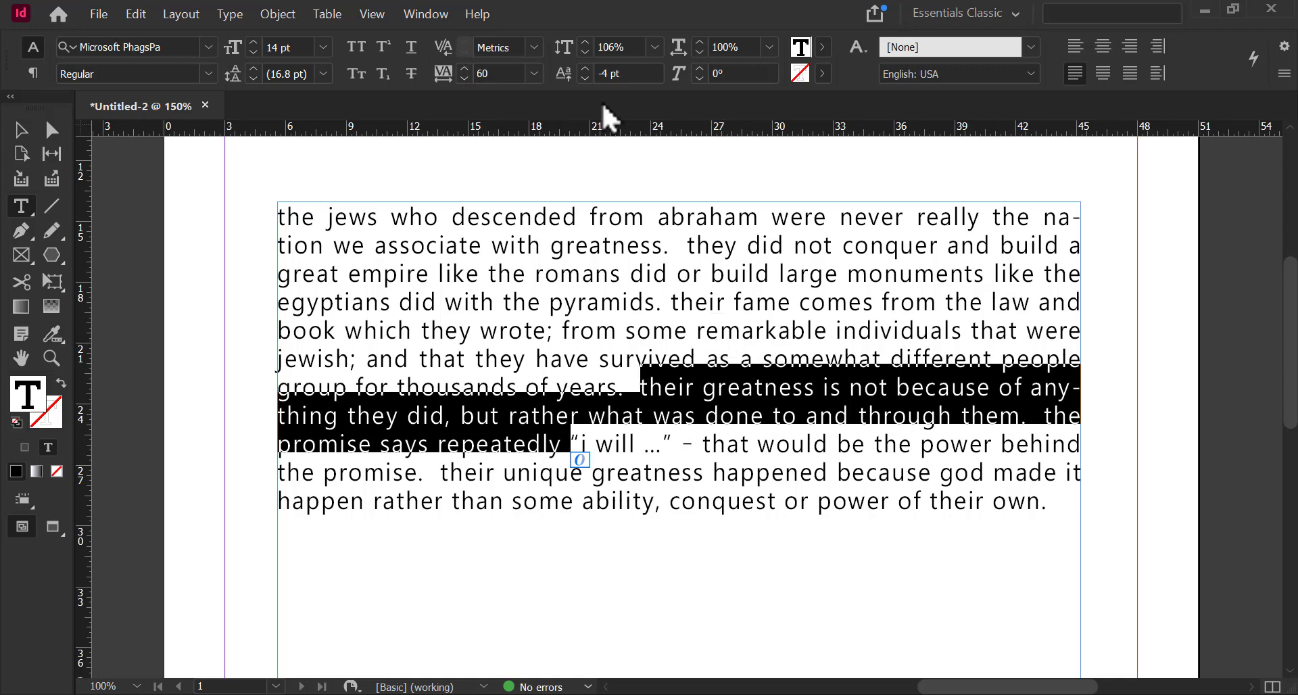
pyautogui.click(411, 73)
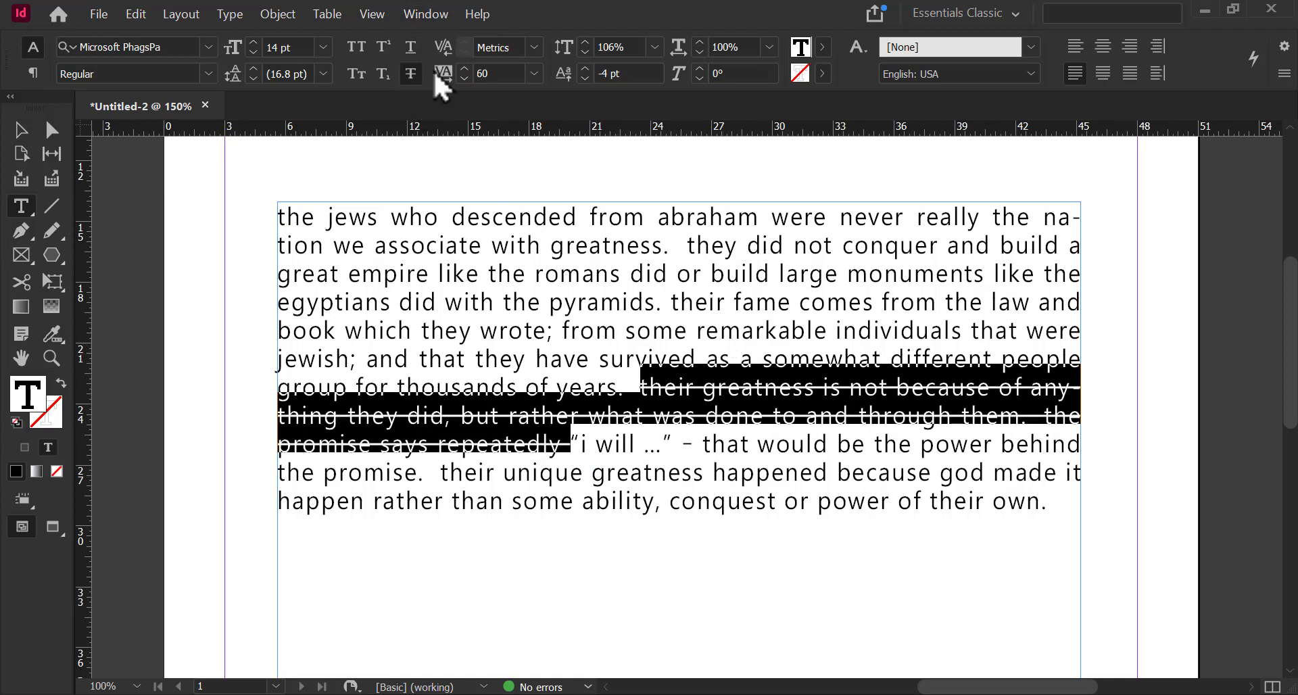
pyautogui.click(411, 73)
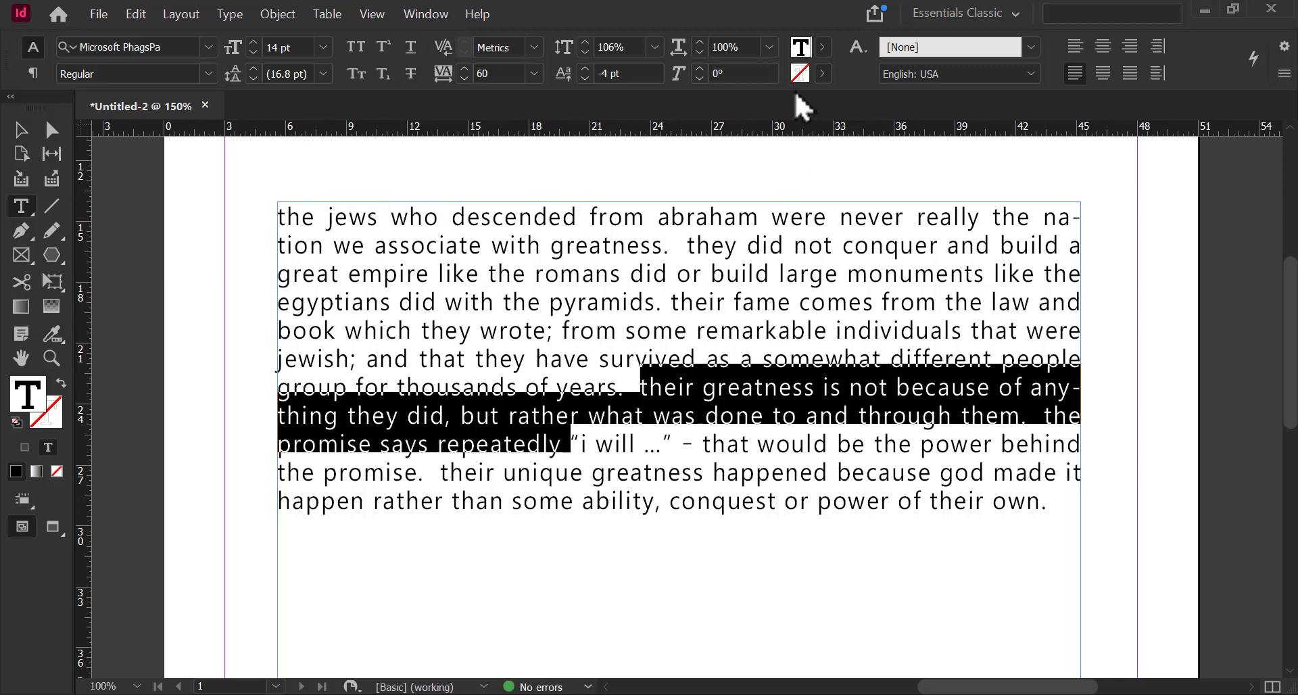
# Set the horizontal scale of the selected passage to 111%.
pyautogui.click(700, 42)
pyautogui.click(701, 42)
pyautogui.click(701, 42)
pyautogui.click(701, 42)
pyautogui.click(701, 42)
pyautogui.click(700, 42)
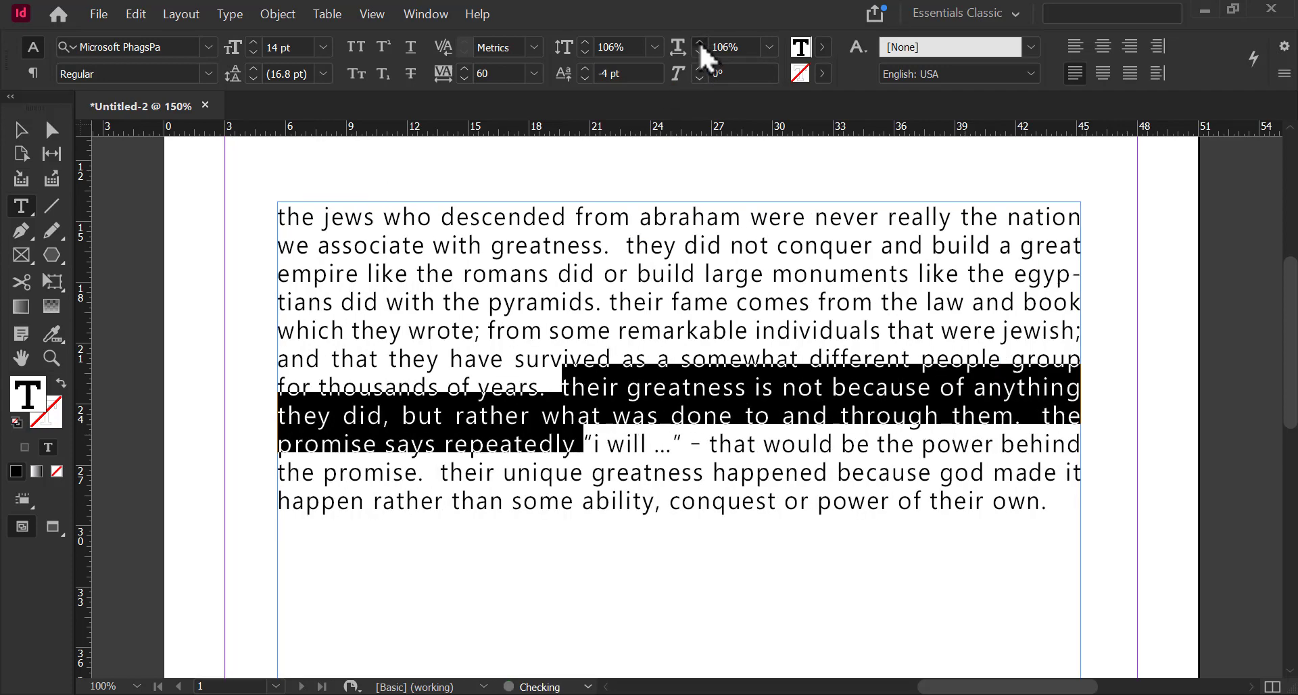
pyautogui.click(701, 42)
pyautogui.click(700, 42)
pyautogui.click(700, 41)
pyautogui.click(700, 42)
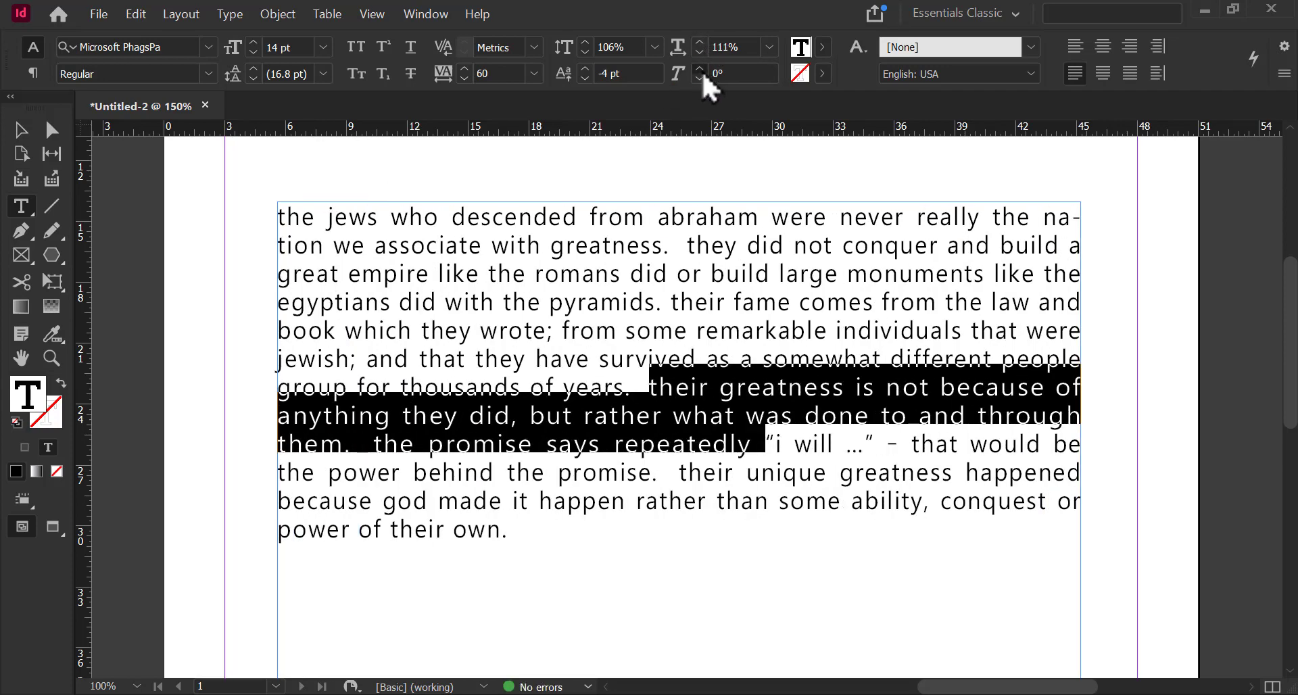
# Skew the selected passage to 22° and deselect it.
pyautogui.click(701, 69)
pyautogui.click(700, 69)
pyautogui.click(701, 68)
pyautogui.click(701, 68)
pyautogui.click(700, 68)
pyautogui.click(701, 68)
pyautogui.click(700, 68)
pyautogui.click(701, 68)
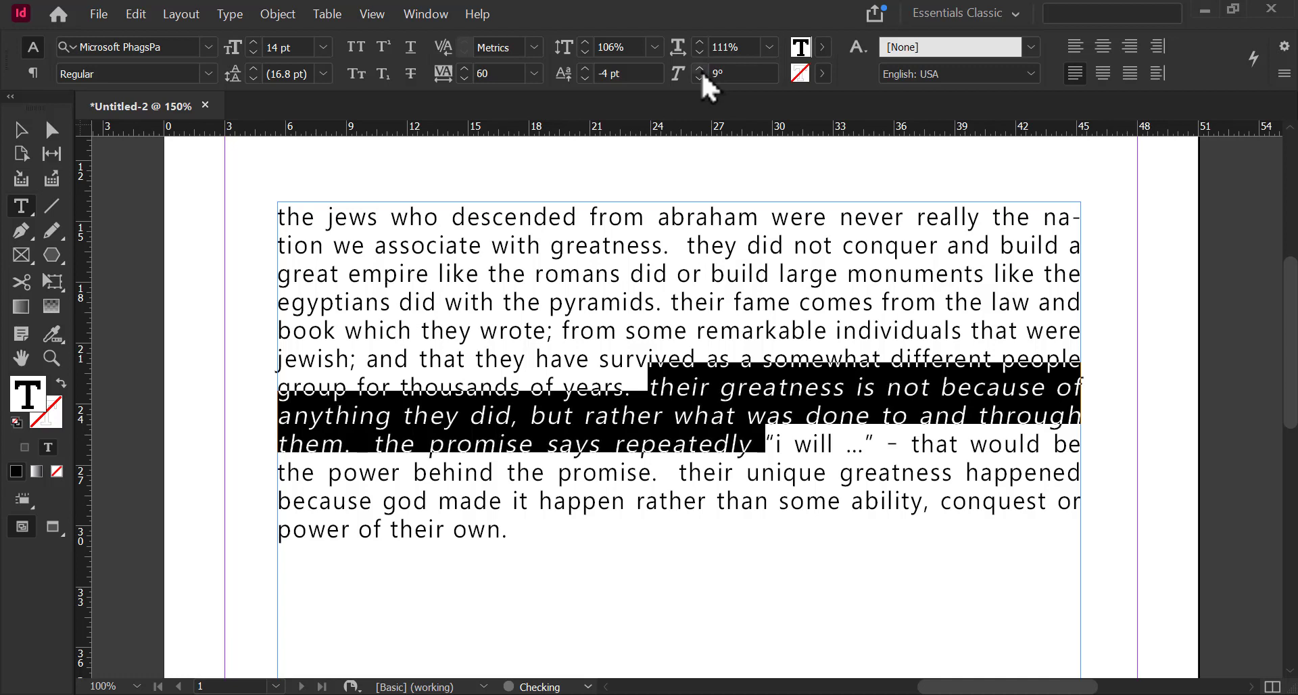
pyautogui.click(701, 68)
pyautogui.click(700, 68)
pyautogui.click(700, 68)
pyautogui.click(701, 69)
pyautogui.click(700, 69)
pyautogui.click(701, 69)
pyautogui.click(701, 68)
pyautogui.click(700, 69)
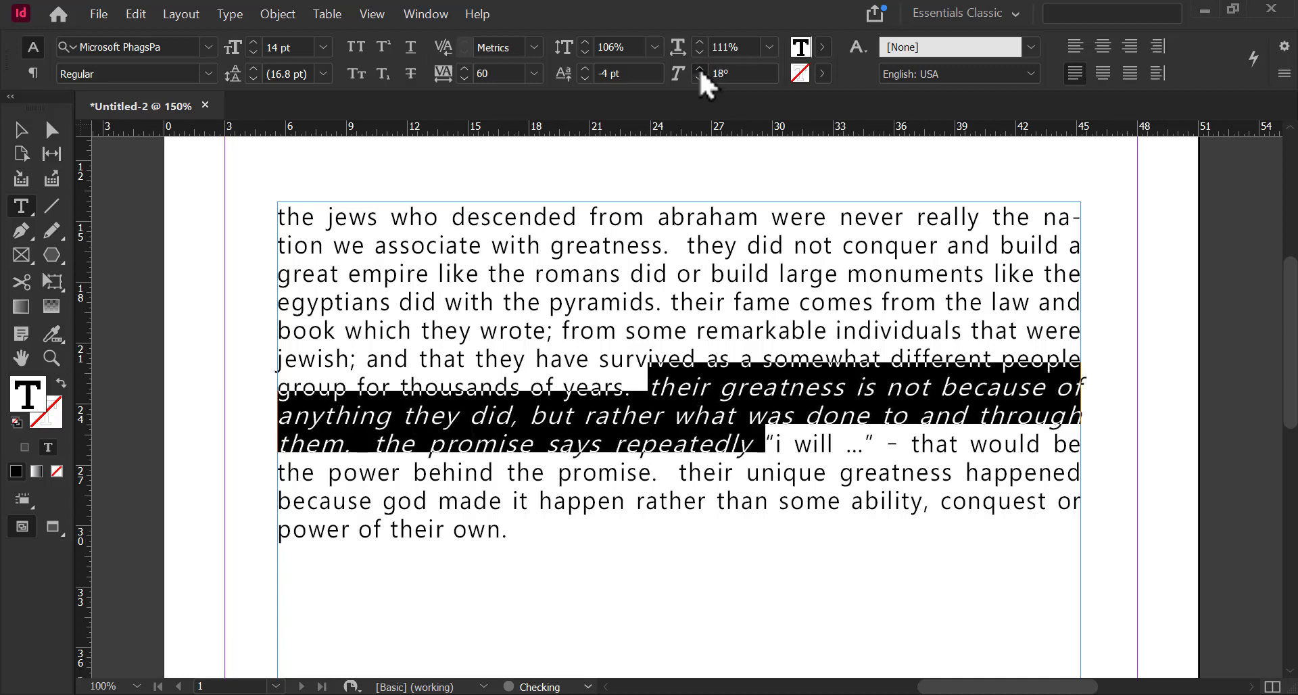
pyautogui.click(701, 69)
pyautogui.click(700, 69)
pyautogui.click(701, 68)
pyautogui.click(700, 69)
pyautogui.click(805, 406)
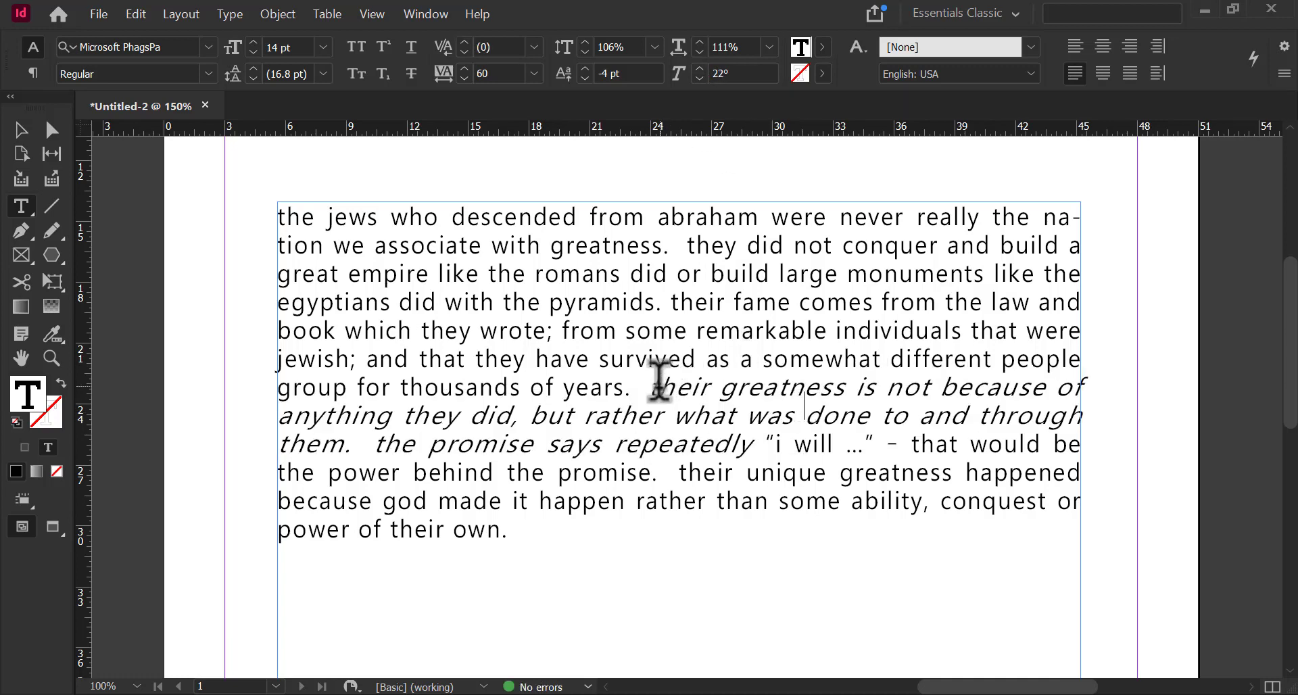
# Reselect the slanted passage, set its skew to 26° and deselect it.
pyautogui.moveTo(659, 381); pyautogui.dragTo(735, 450)
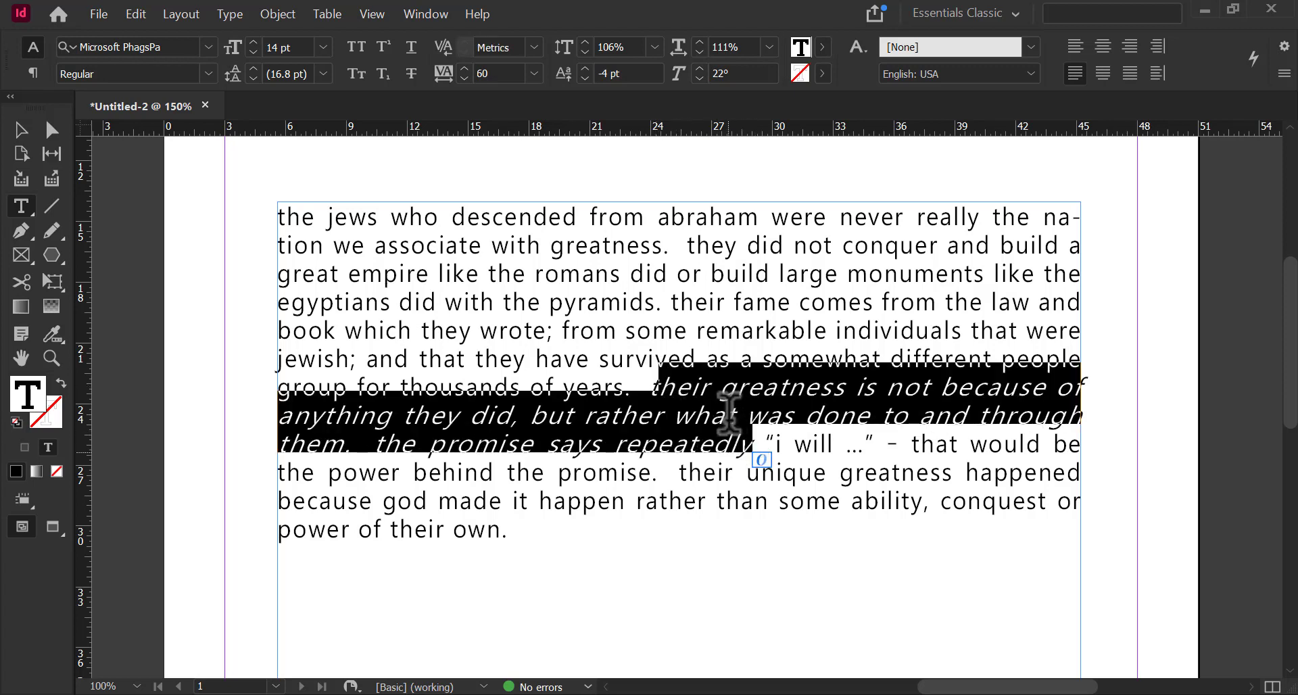
pyautogui.click(701, 68)
pyautogui.click(701, 68)
pyautogui.click(701, 68)
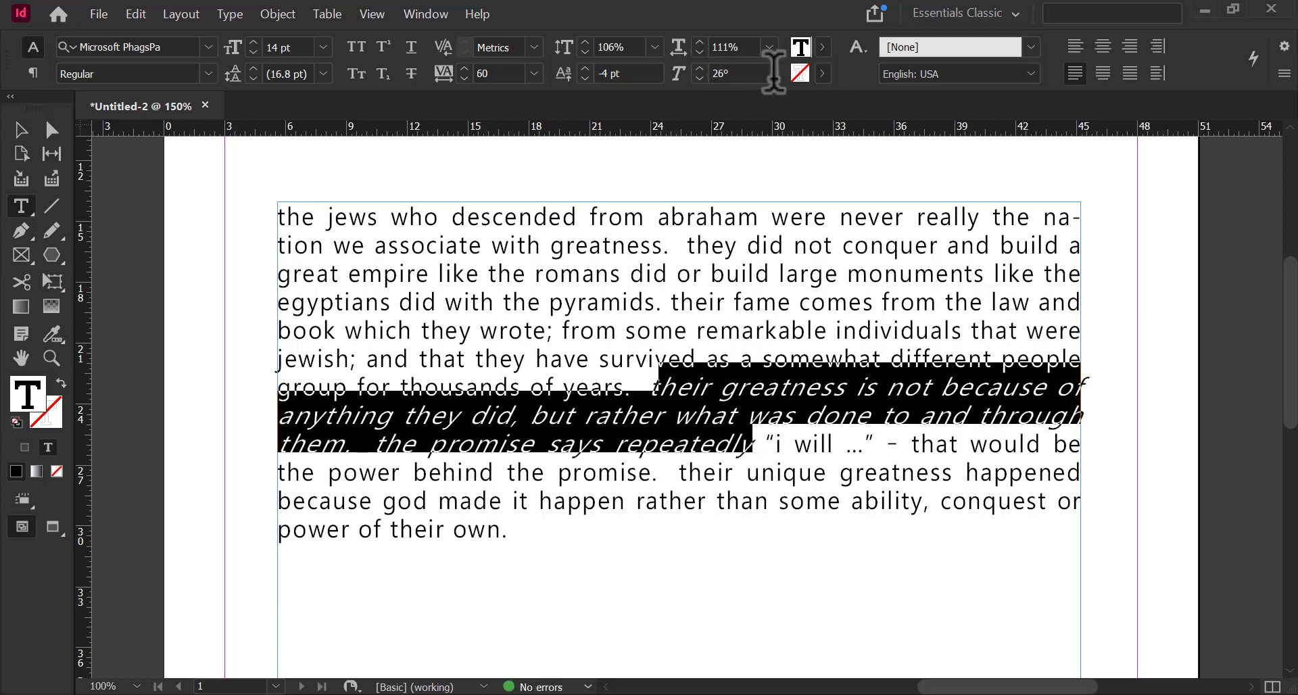
pyautogui.click(695, 388)
# Give the slanted passage from "their greatness" to "repeatedly" a cyan stroke, C=100 M=0 Y=0 K=0.
pyautogui.moveTo(642, 384); pyautogui.dragTo(762, 438)
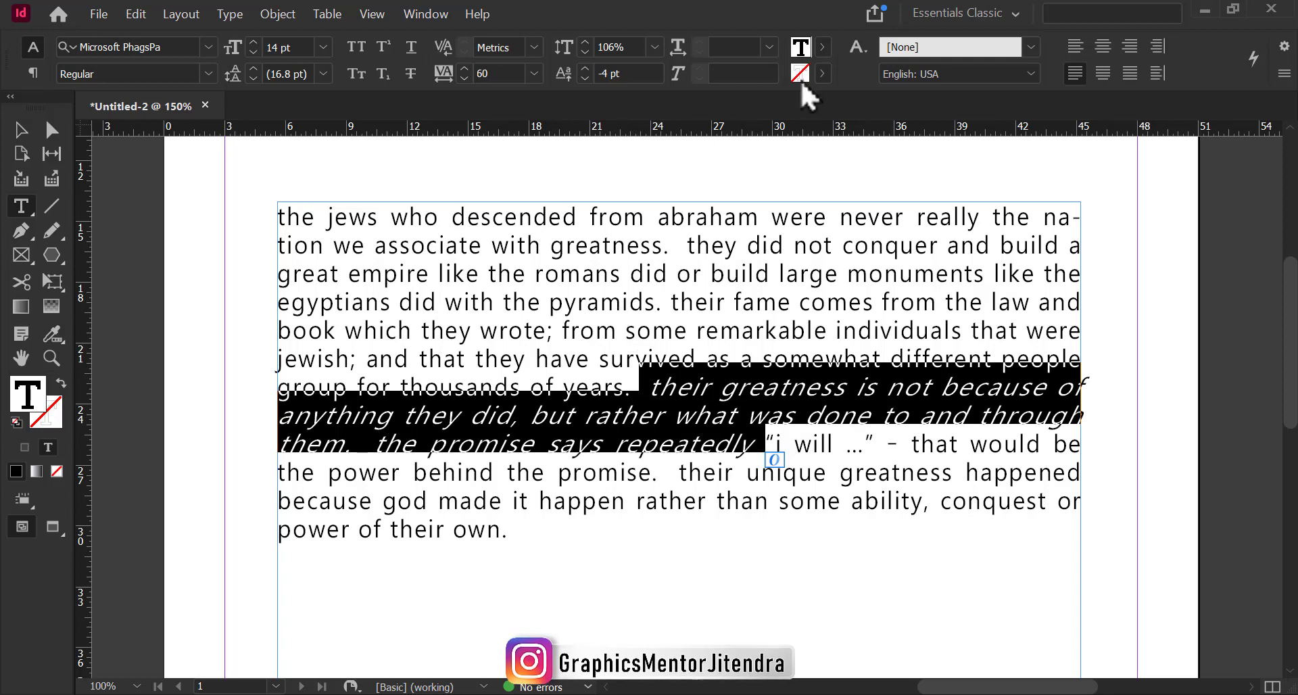
pyautogui.click(824, 74)
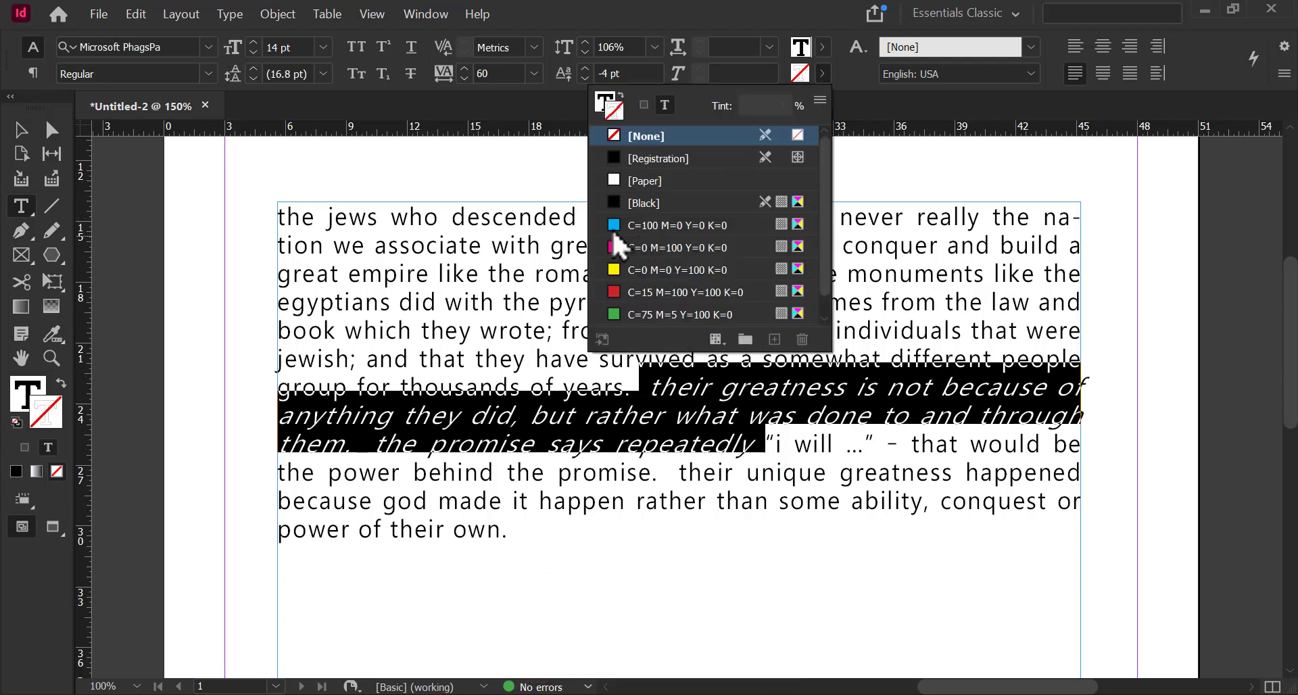
pyautogui.click(613, 225)
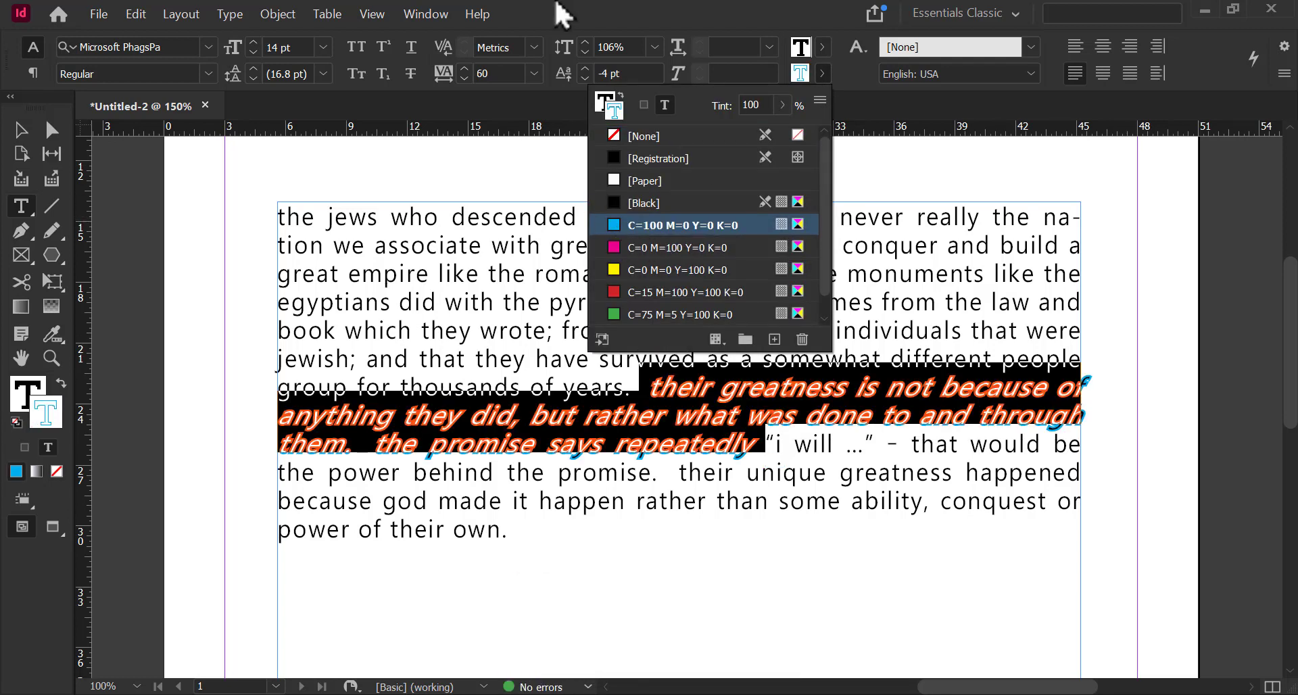
pyautogui.click(741, 4)
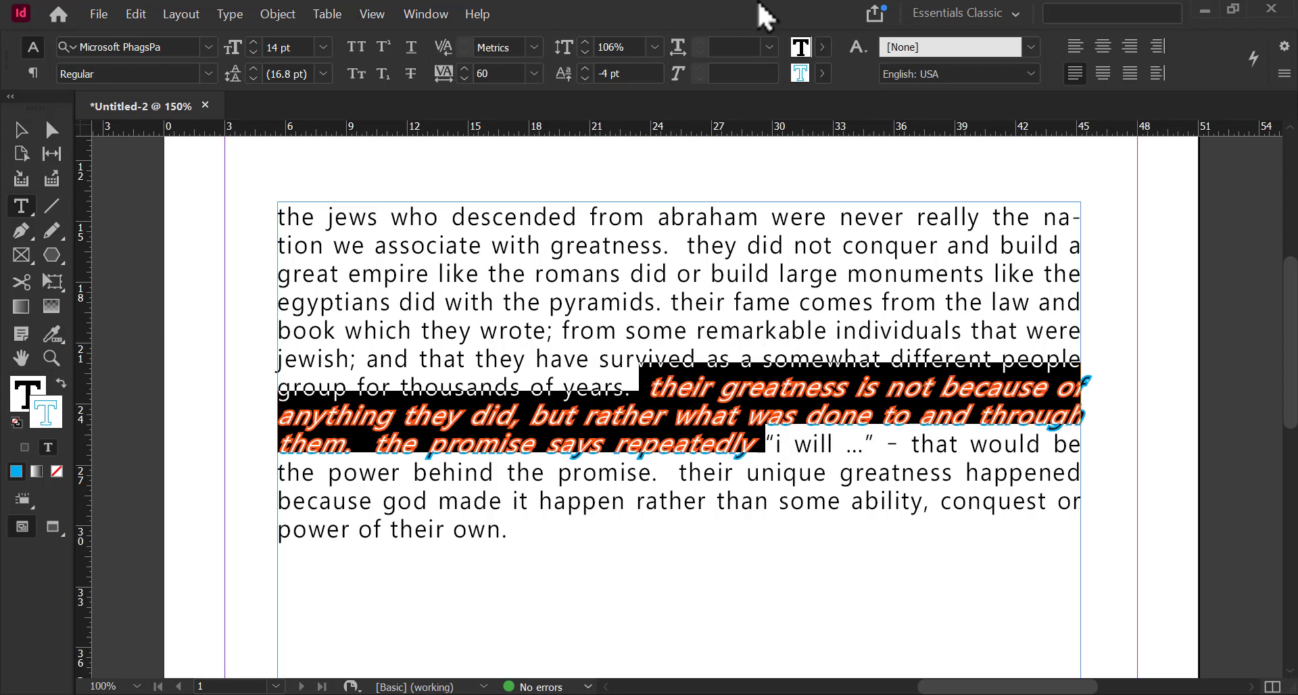
pyautogui.click(763, 425)
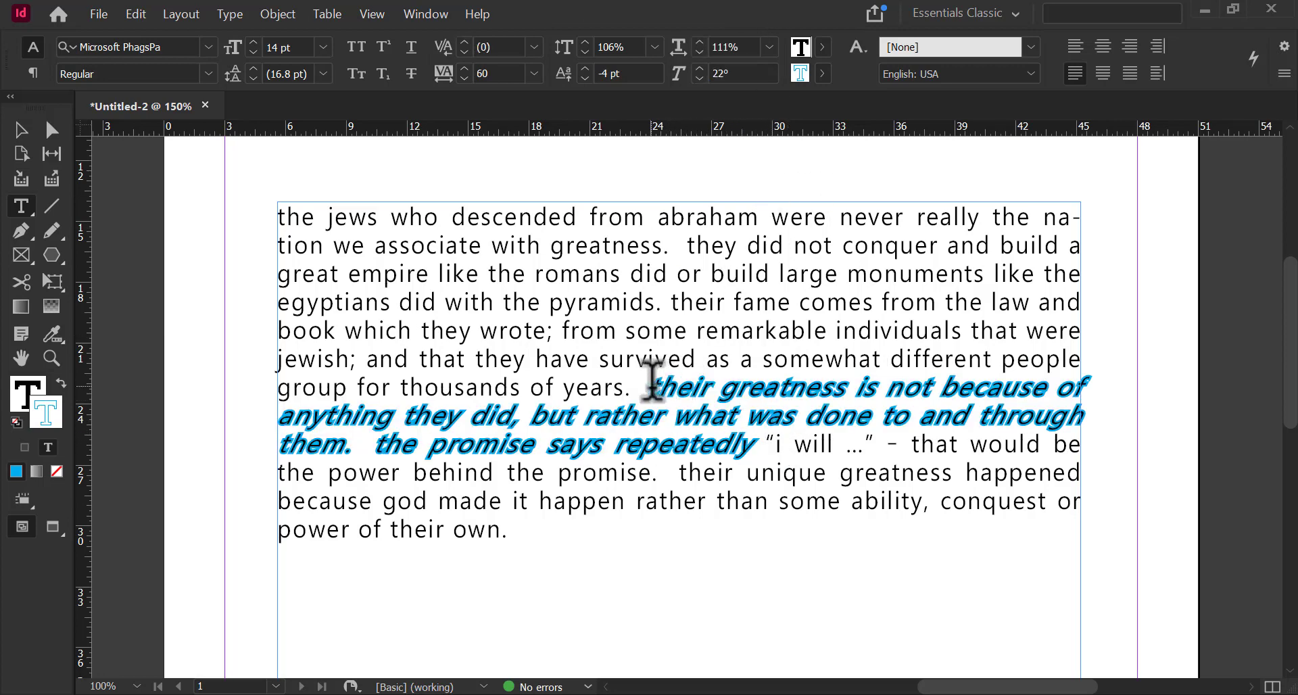
# Change the stroke of the slanted passage to red, C=15 M=100 Y=100 K=0.
pyautogui.moveTo(647, 387); pyautogui.dragTo(751, 443)
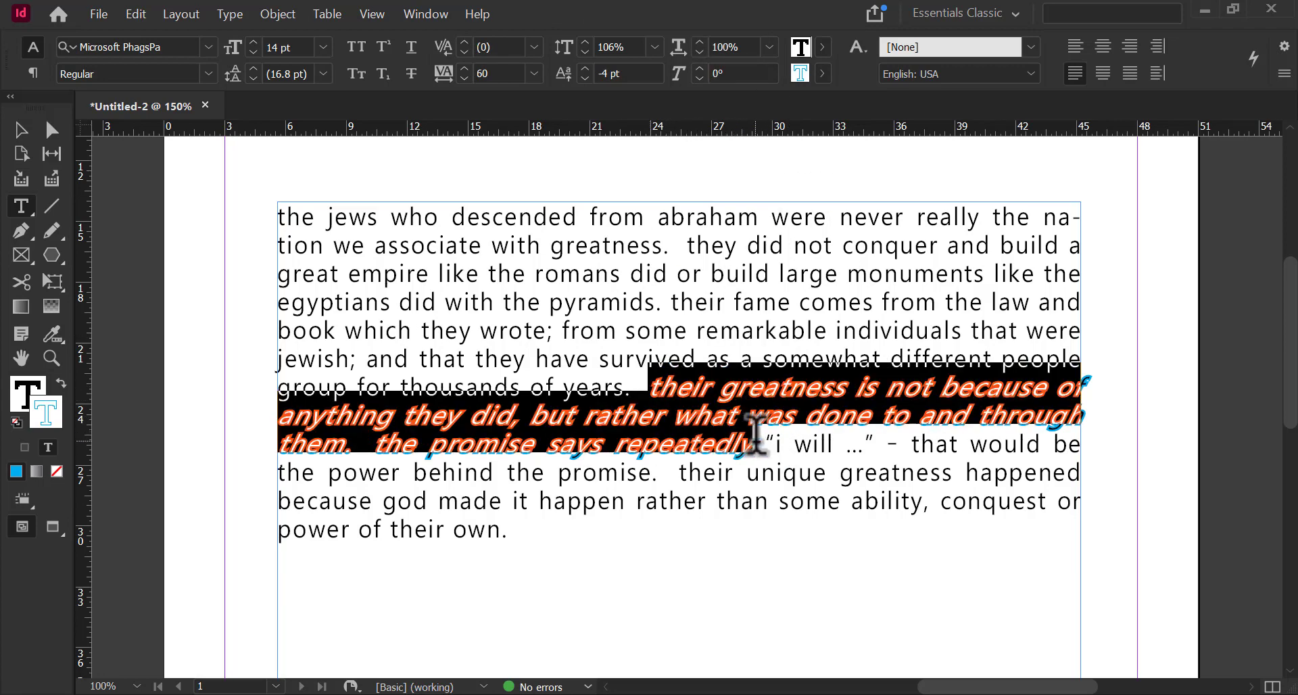
pyautogui.click(821, 74)
pyautogui.click(618, 295)
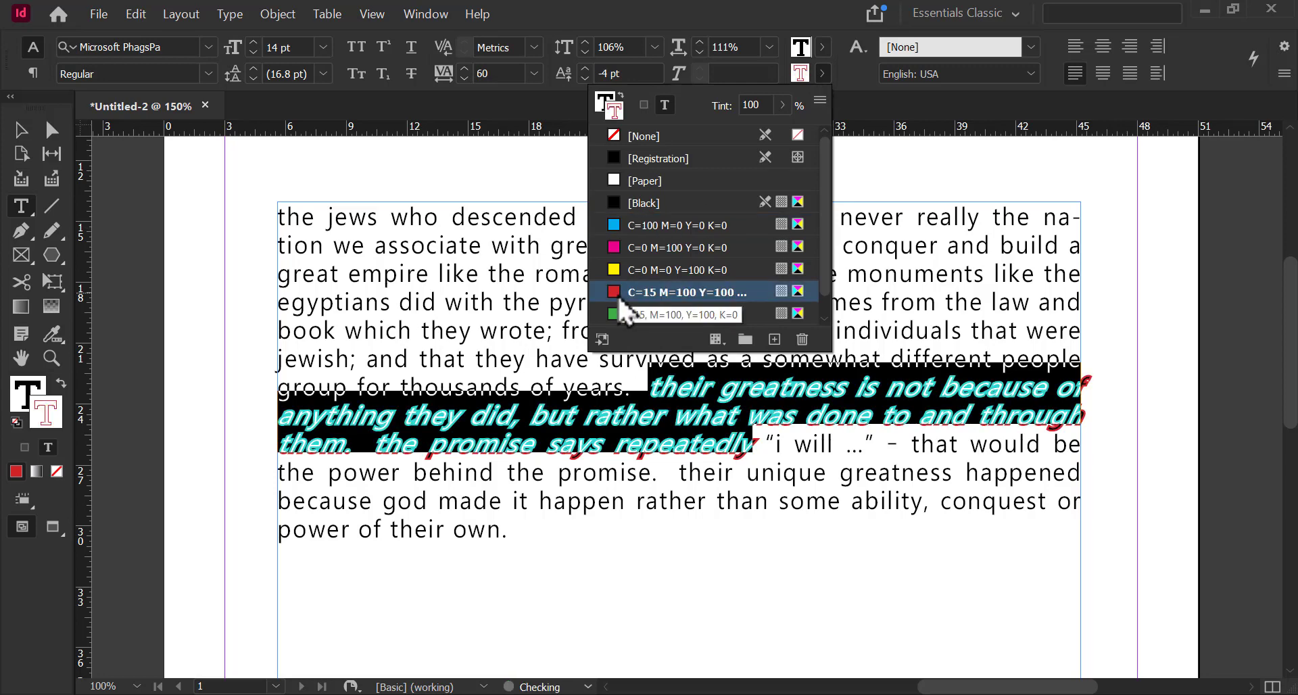
pyautogui.click(884, 291)
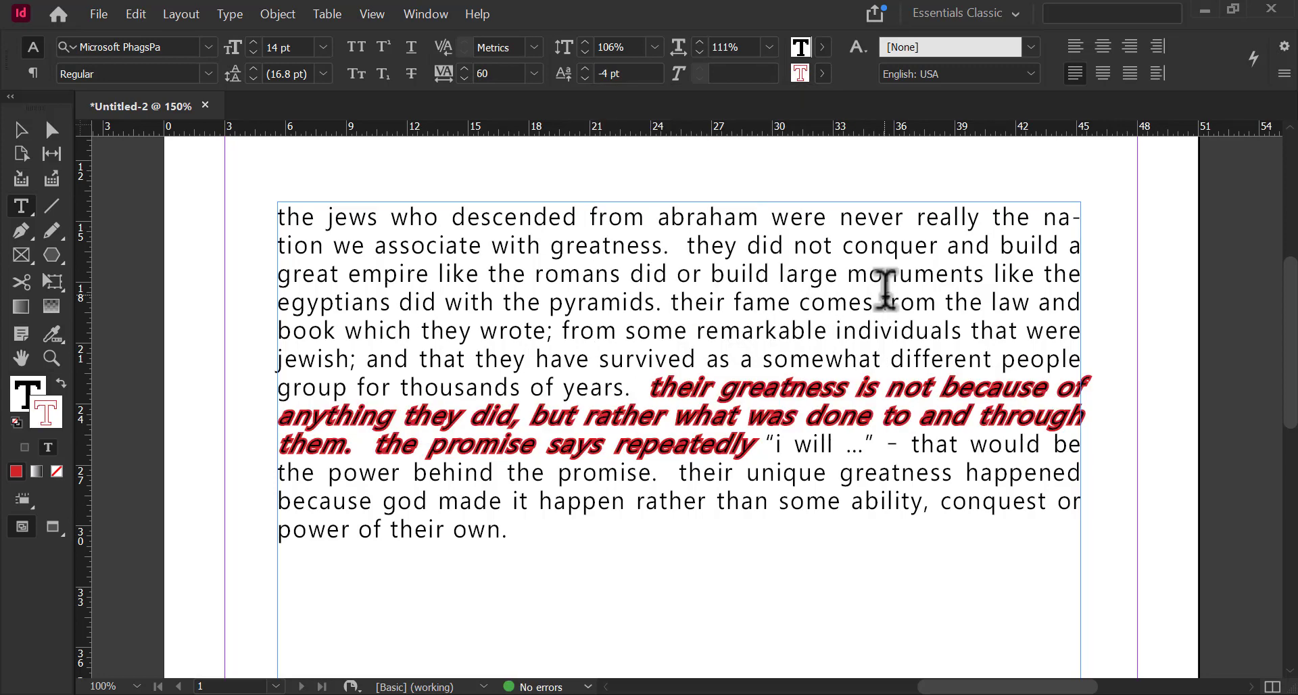
# Fill the text from the slanted "their greatness" to "their u" in the following line with magenta, C=0 M=100 Y=0 K=0.
pyautogui.click(702, 75)
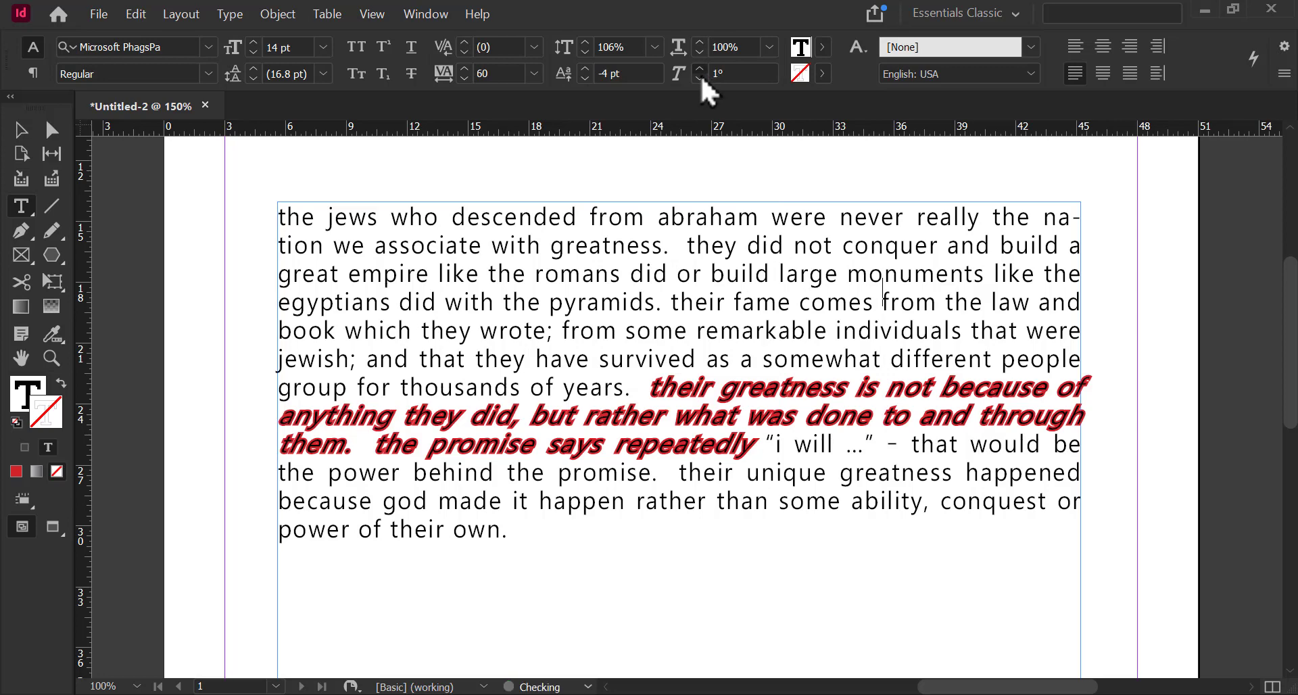
pyautogui.moveTo(758, 466); pyautogui.dragTo(648, 359)
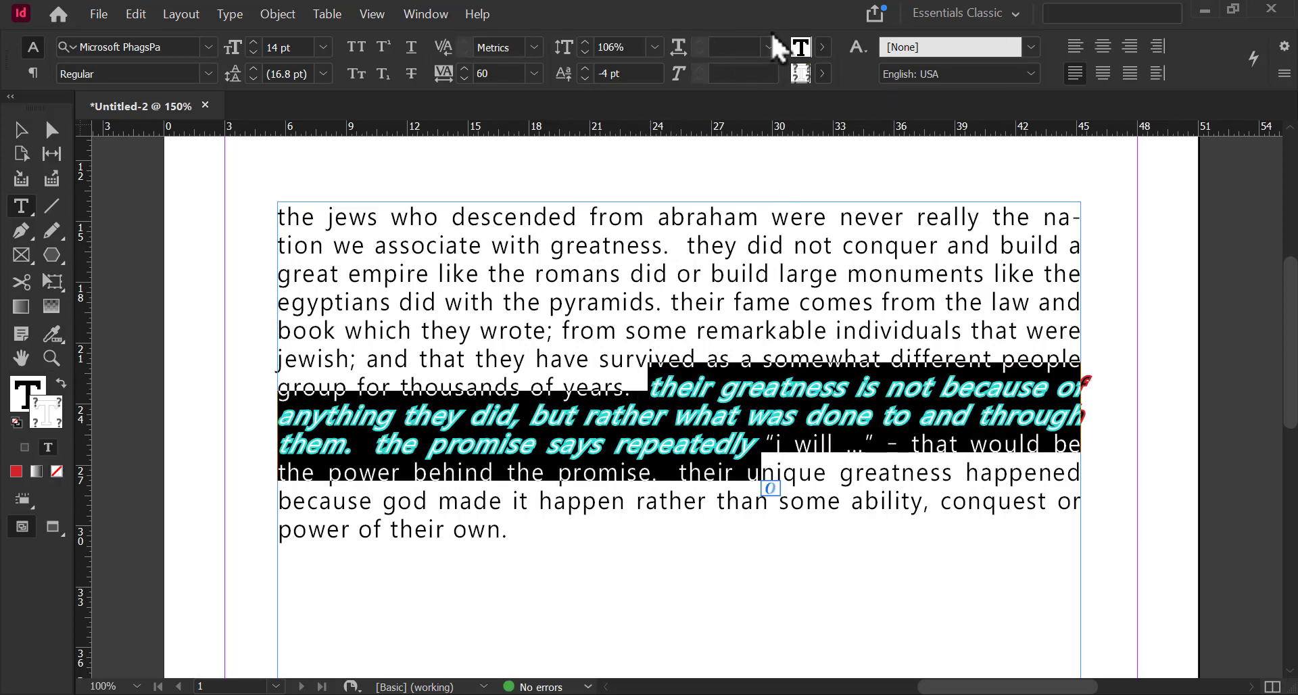
pyautogui.click(821, 49)
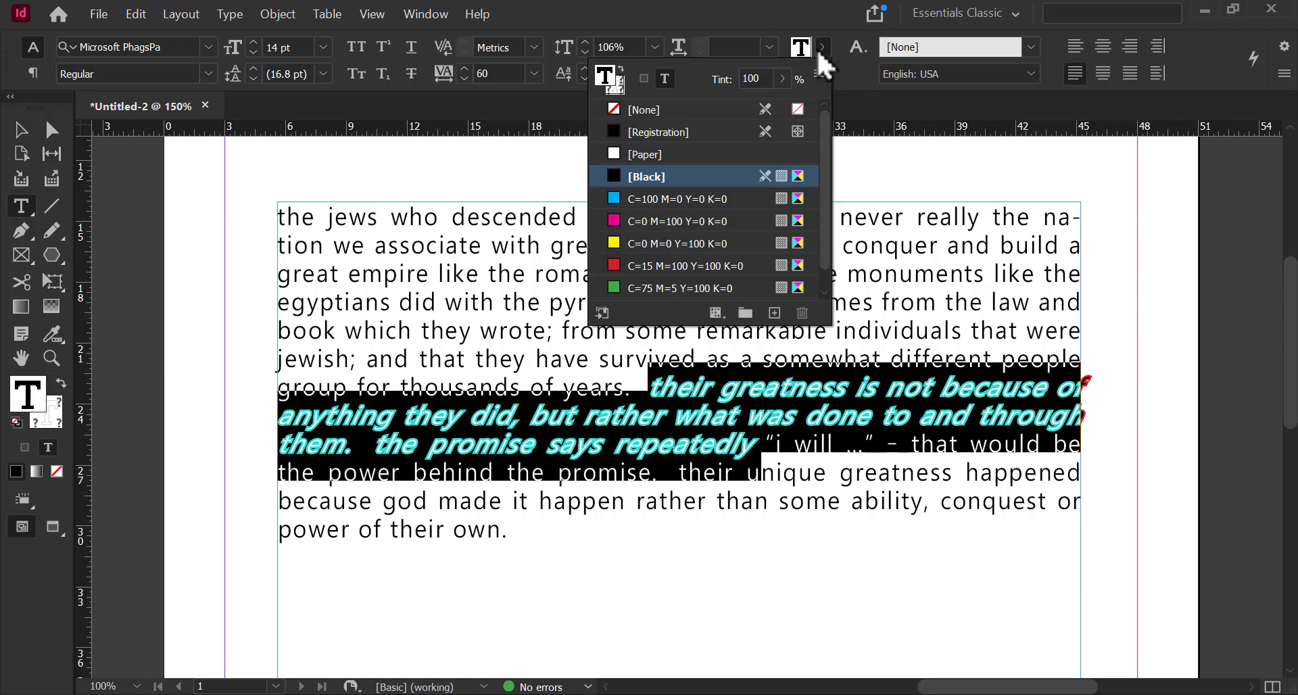
pyautogui.click(614, 221)
# Delete the text frame and draw a star-like polygon about 17p5 wide and 15p11 high on the empty page.
pyautogui.click(22, 130)
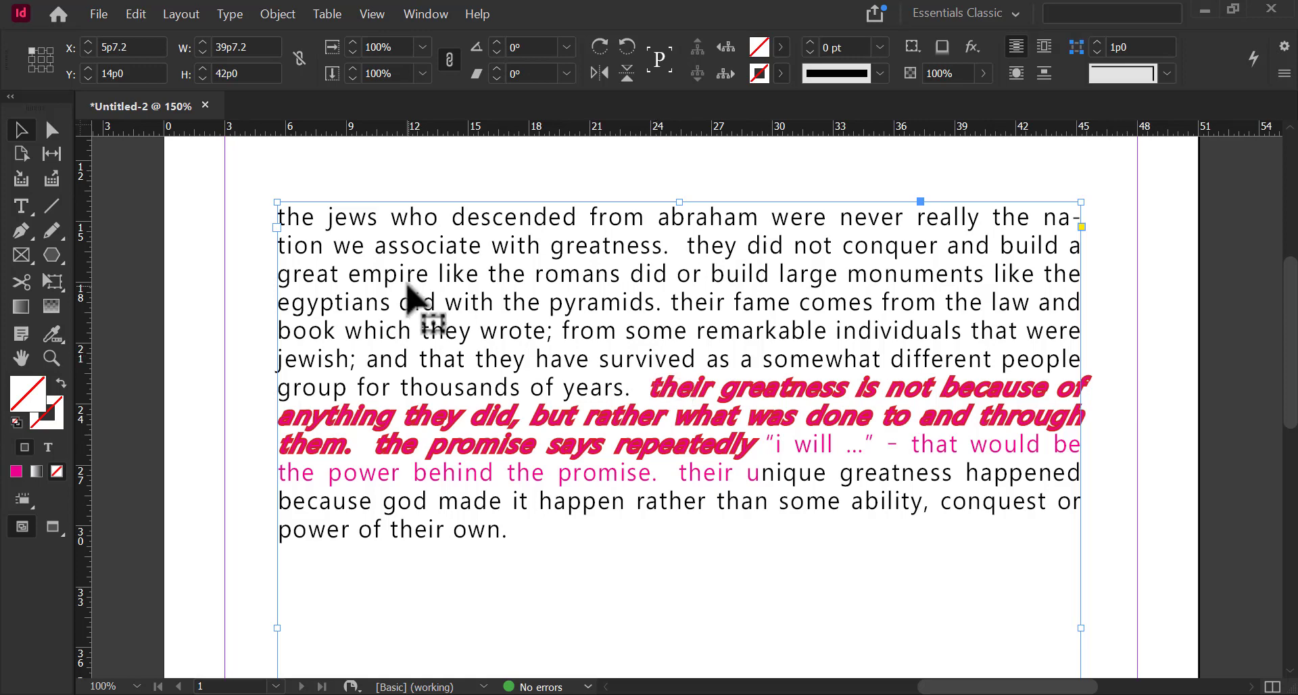
pyautogui.press('Delete')
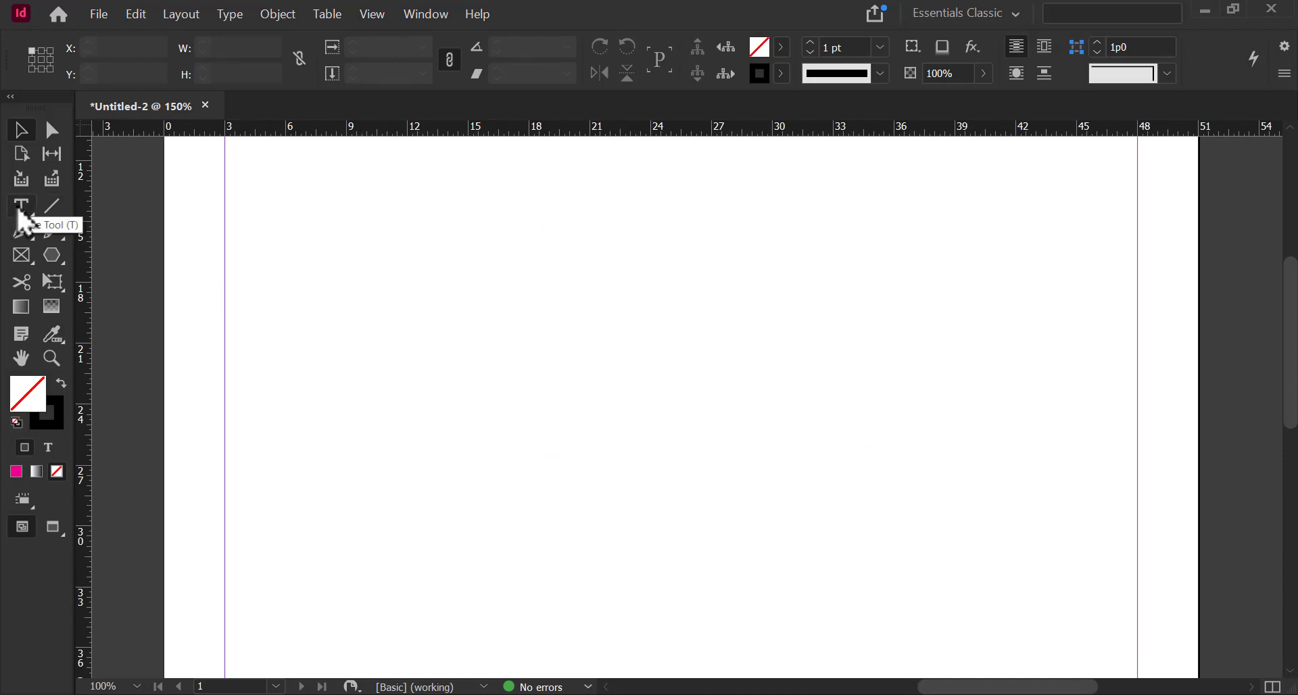
pyautogui.click(57, 256)
pyautogui.moveTo(356, 186); pyautogui.dragTo(708, 511)
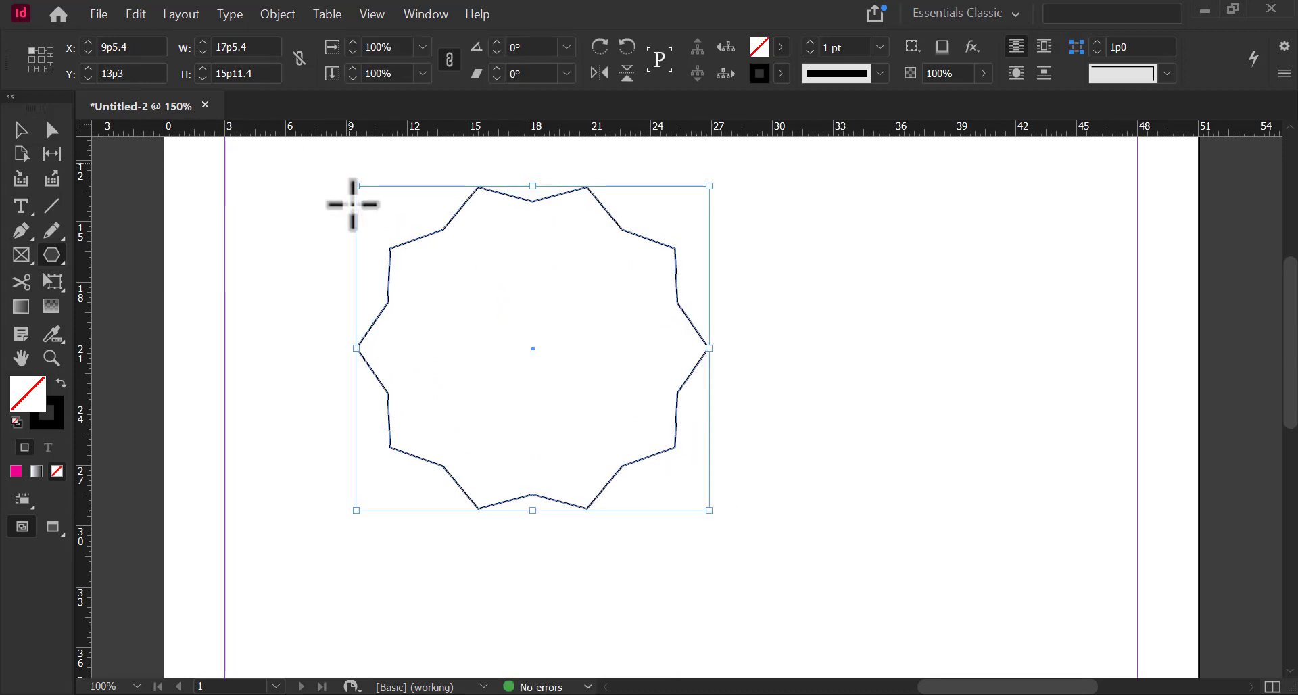
# Paste the copied passage inside the polygon and move the filled polygon to about X 5p3, Y 14p7.
pyautogui.click(21, 206)
pyautogui.click(486, 226)
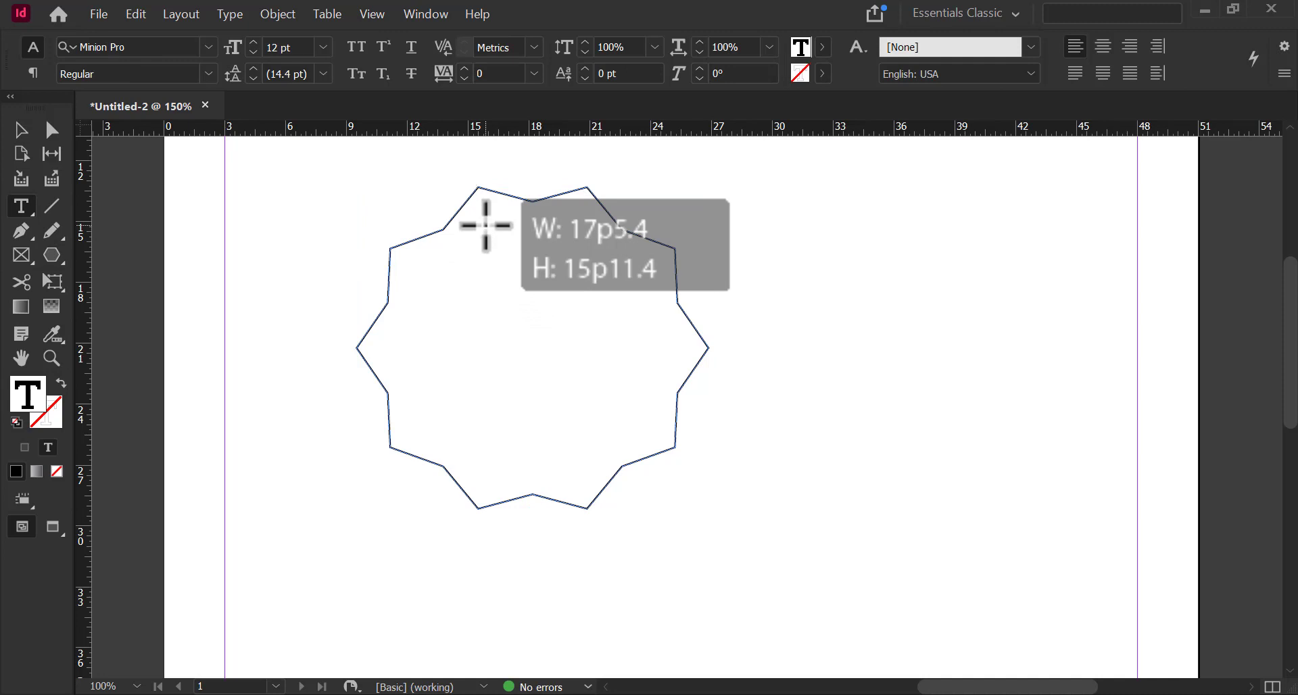
pyautogui.hotkey('ctrl', 'v')
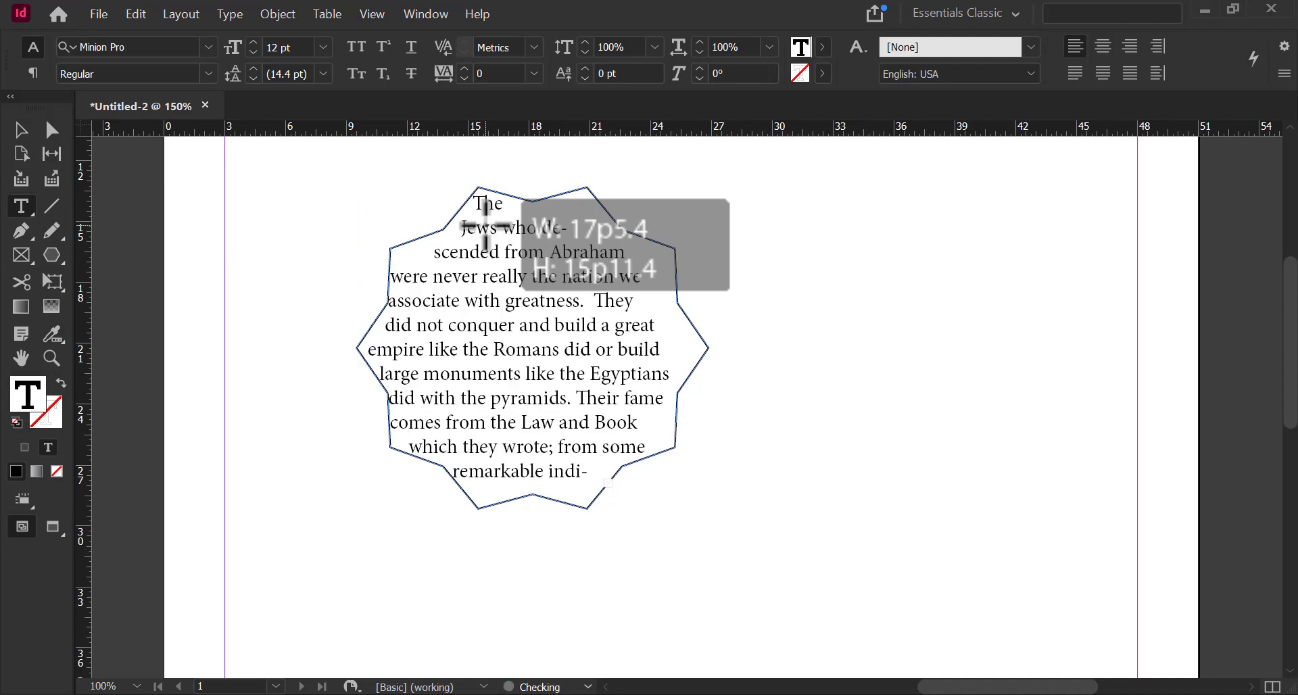
pyautogui.click(20, 130)
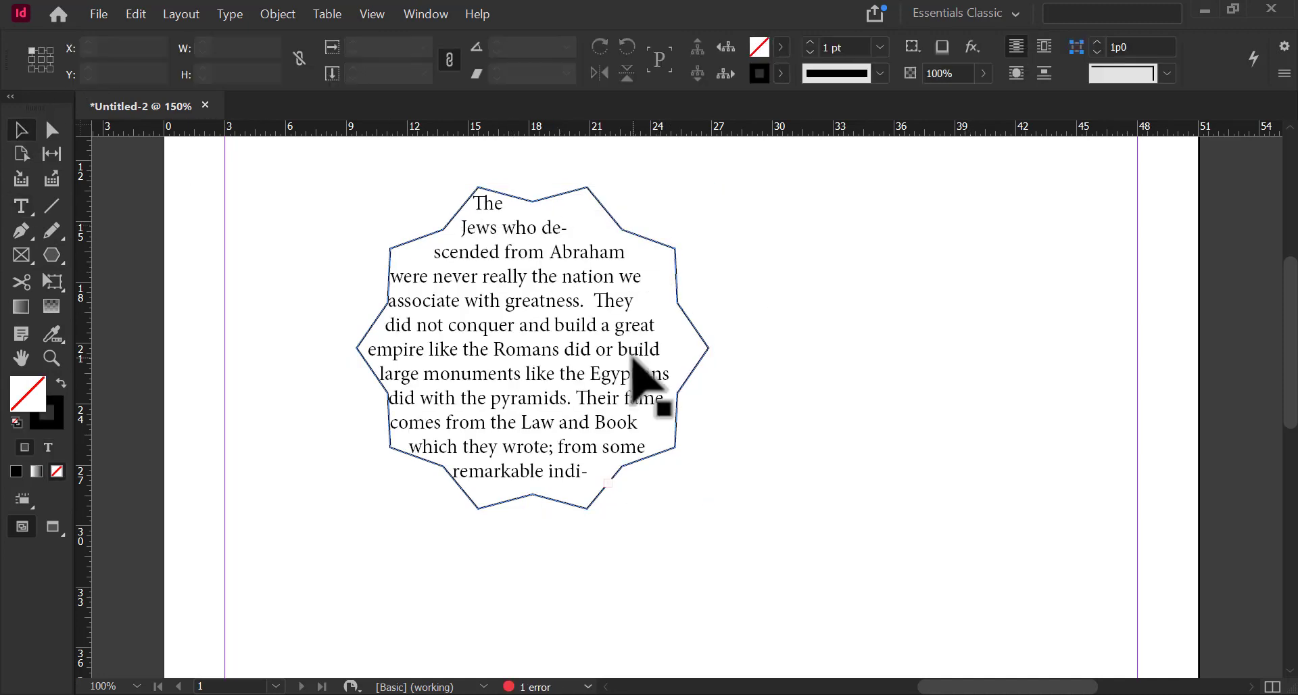
pyautogui.moveTo(650, 438); pyautogui.dragTo(564, 464)
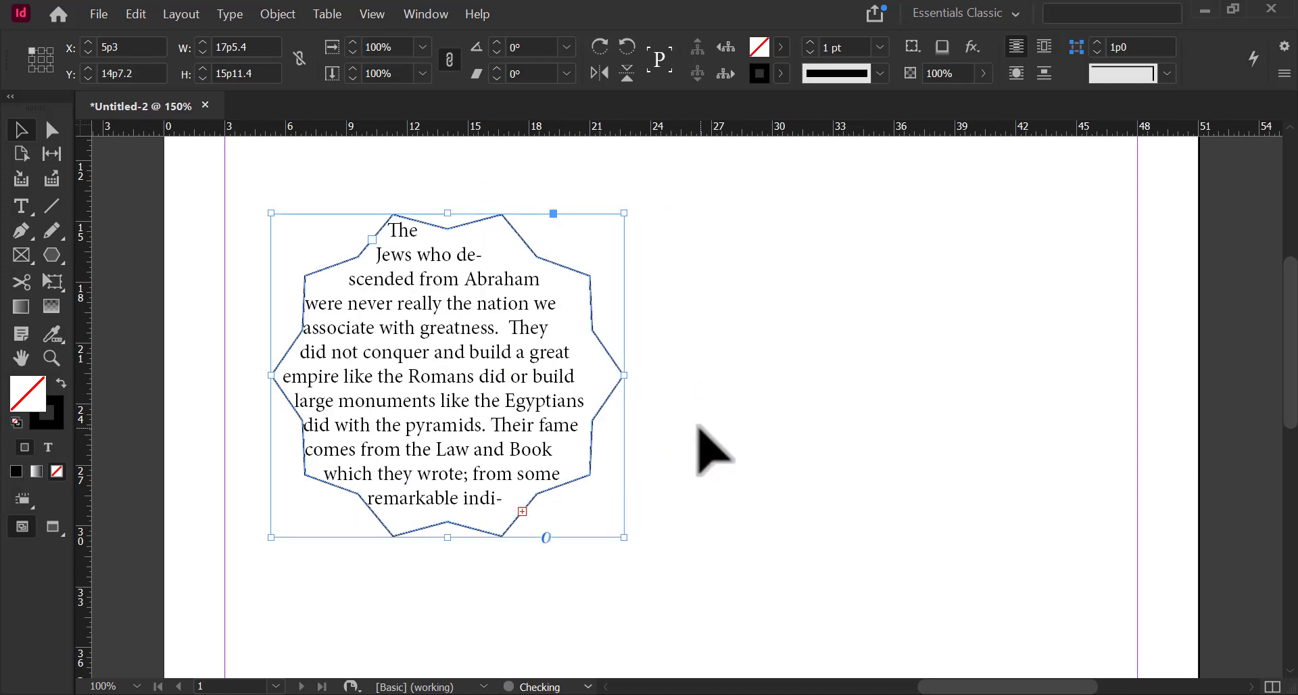
# Draw an empty text frame about 13p10 by 9p3 beside the polygon, and a circle about 9p10 in diameter below that frame.
pyautogui.moveTo(27, 220); pyautogui.dragTo(101, 232)
pyautogui.moveTo(738, 201); pyautogui.dragTo(1019, 388)
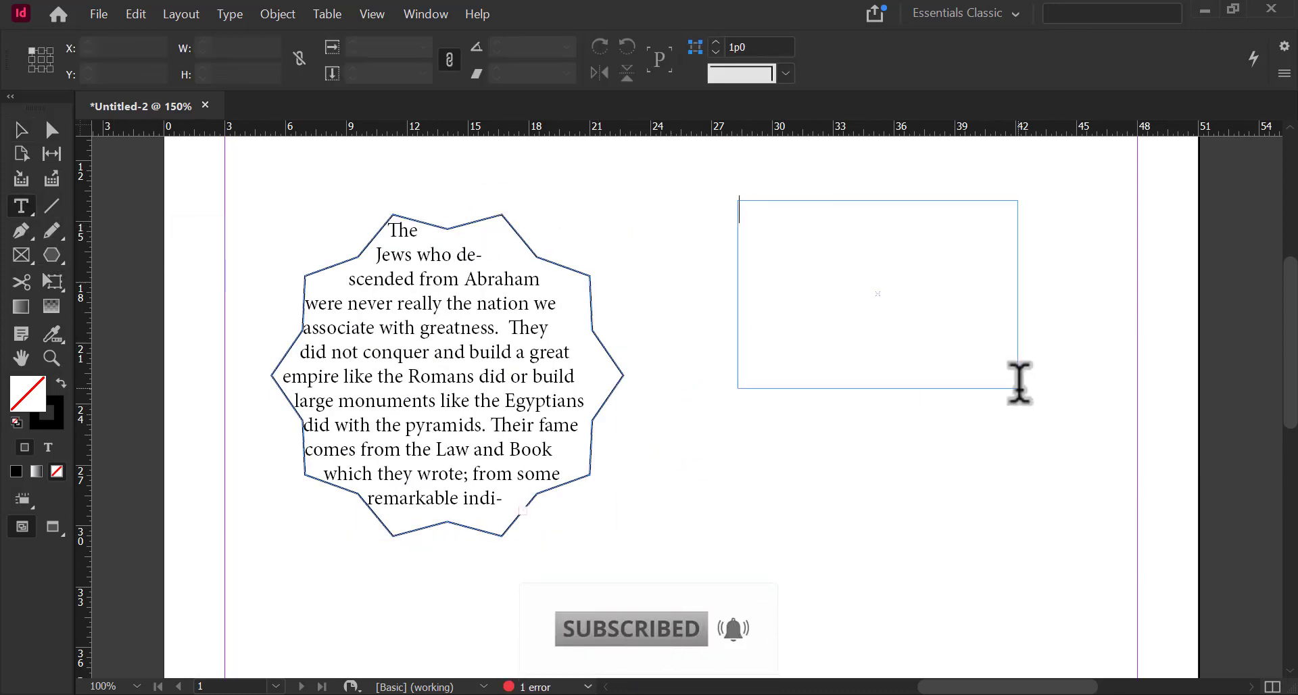
pyautogui.click(17, 132)
pyautogui.moveTo(56, 264); pyautogui.dragTo(135, 301)
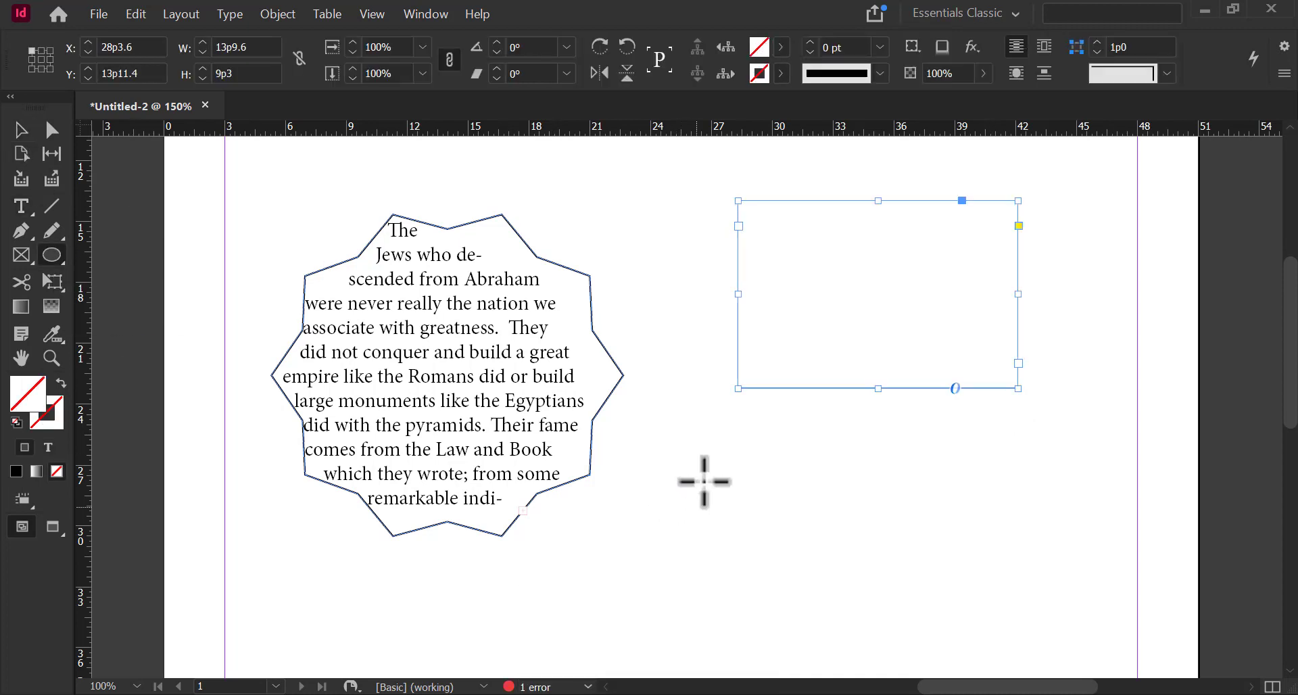
pyautogui.moveTo(702, 426); pyautogui.dragTo(914, 616)
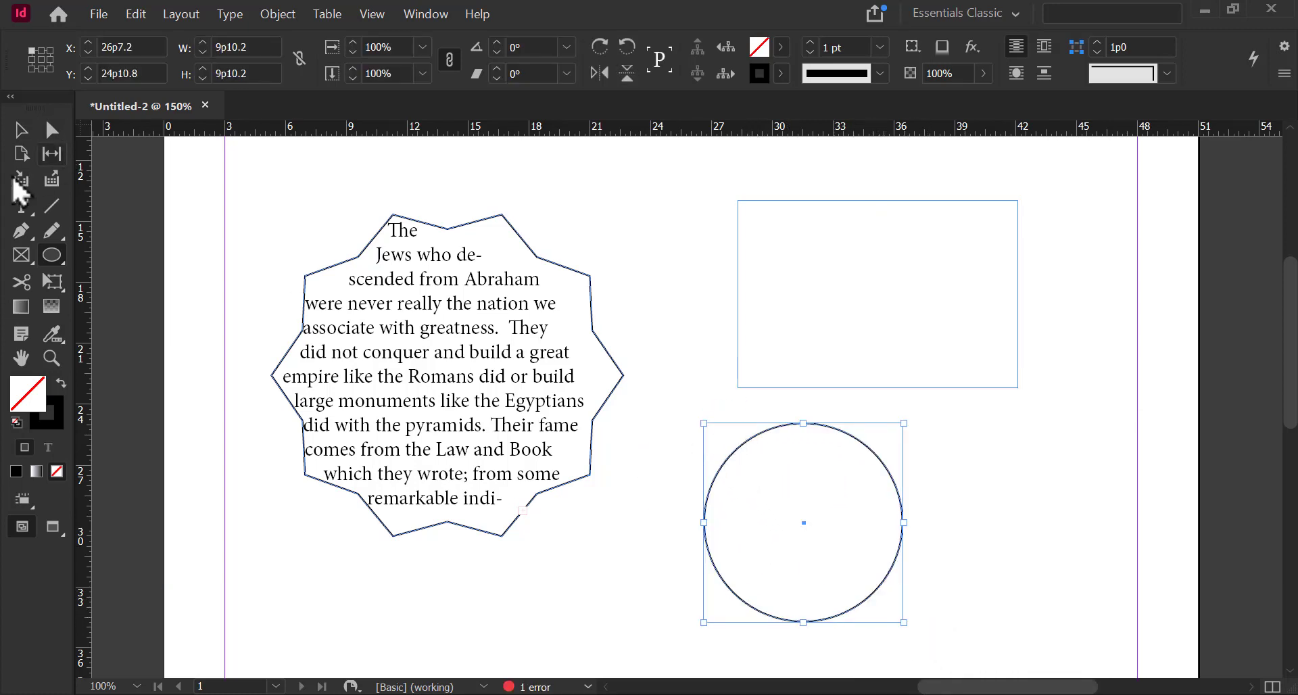
# Turn the circle into a text container and paste the copied passage inside it.
pyautogui.click(21, 205)
pyautogui.click(826, 470)
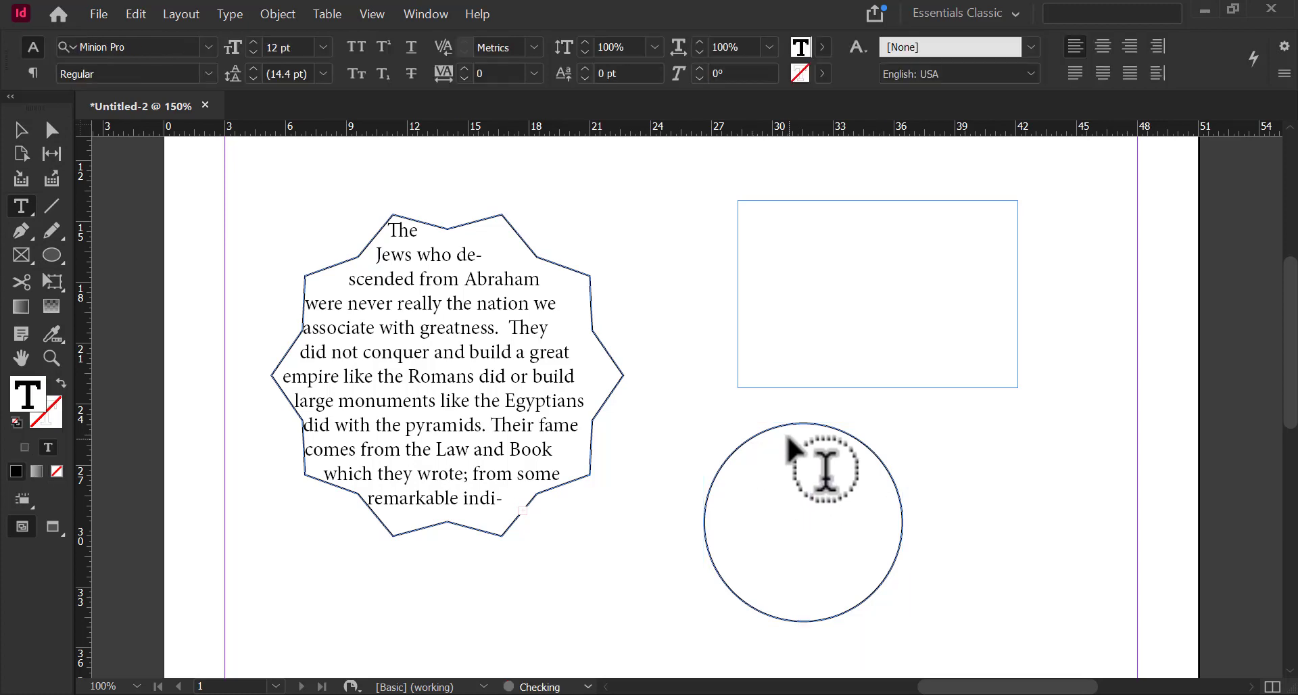
pyautogui.hotkey('ctrl', 'v')
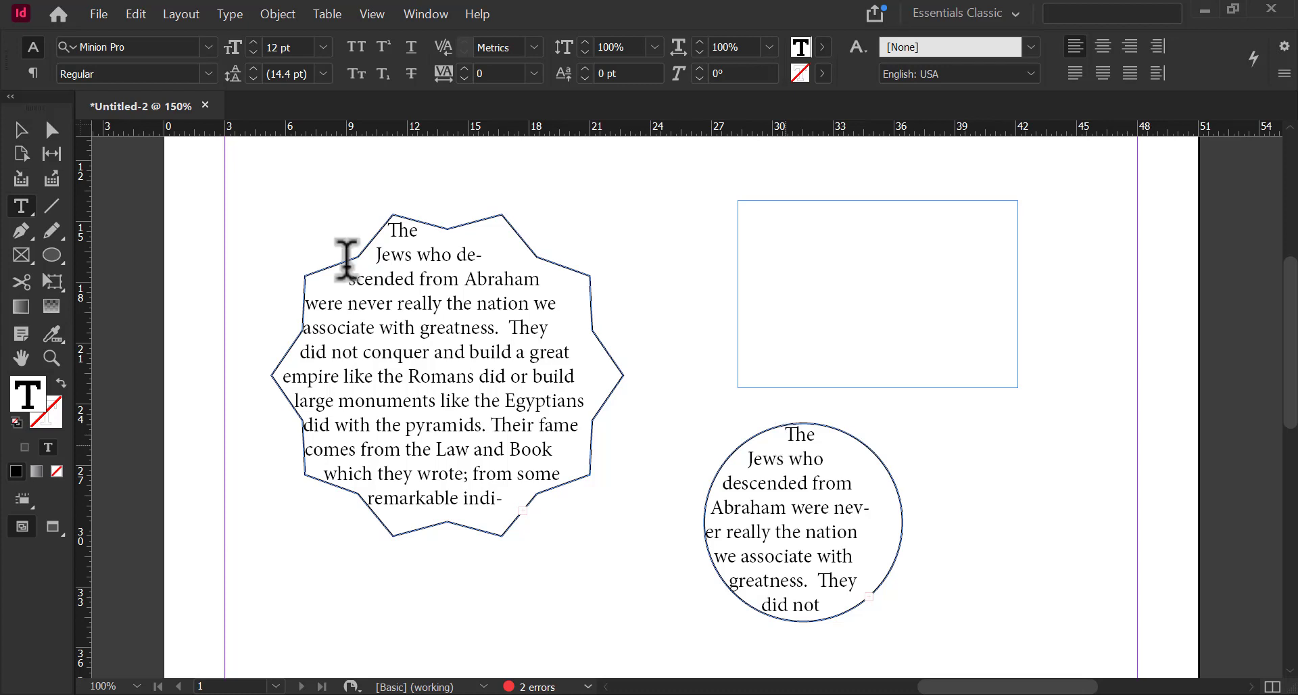
# Delete all the objects on the page, including the polygon, the empty text frame and the text-filled circle.
pyautogui.click(21, 130)
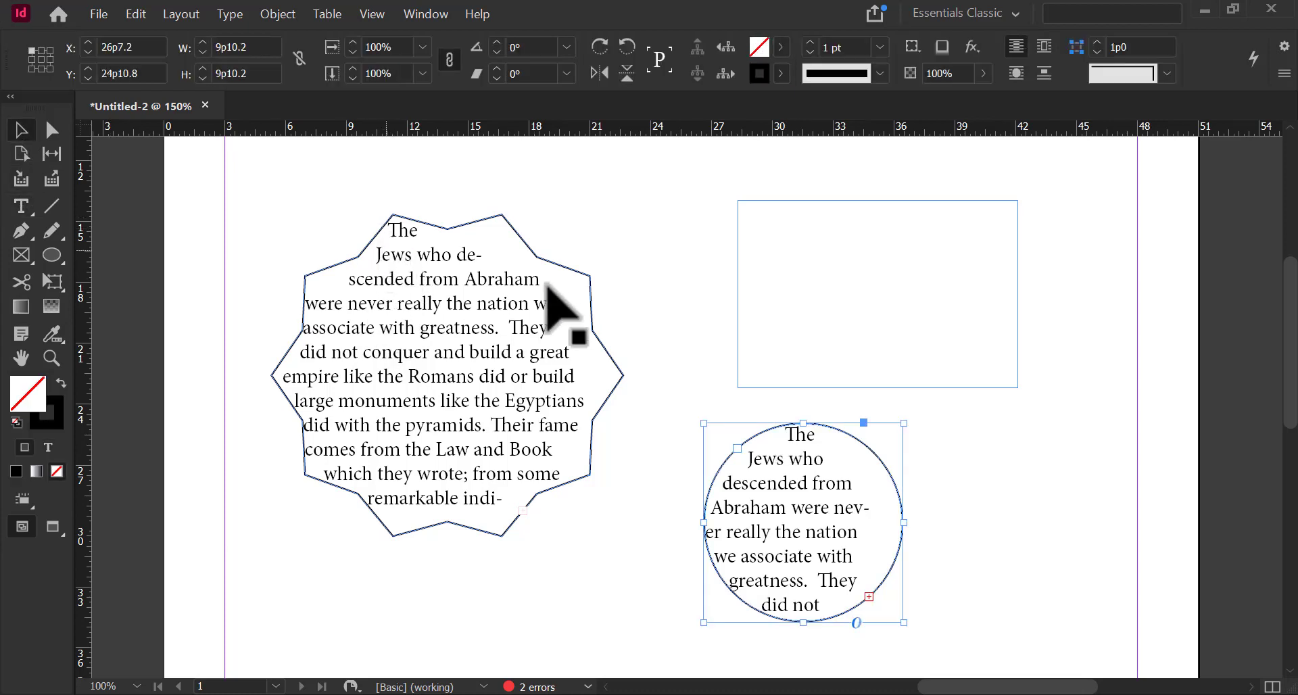
pyautogui.hotkey('ctrl', 'a')
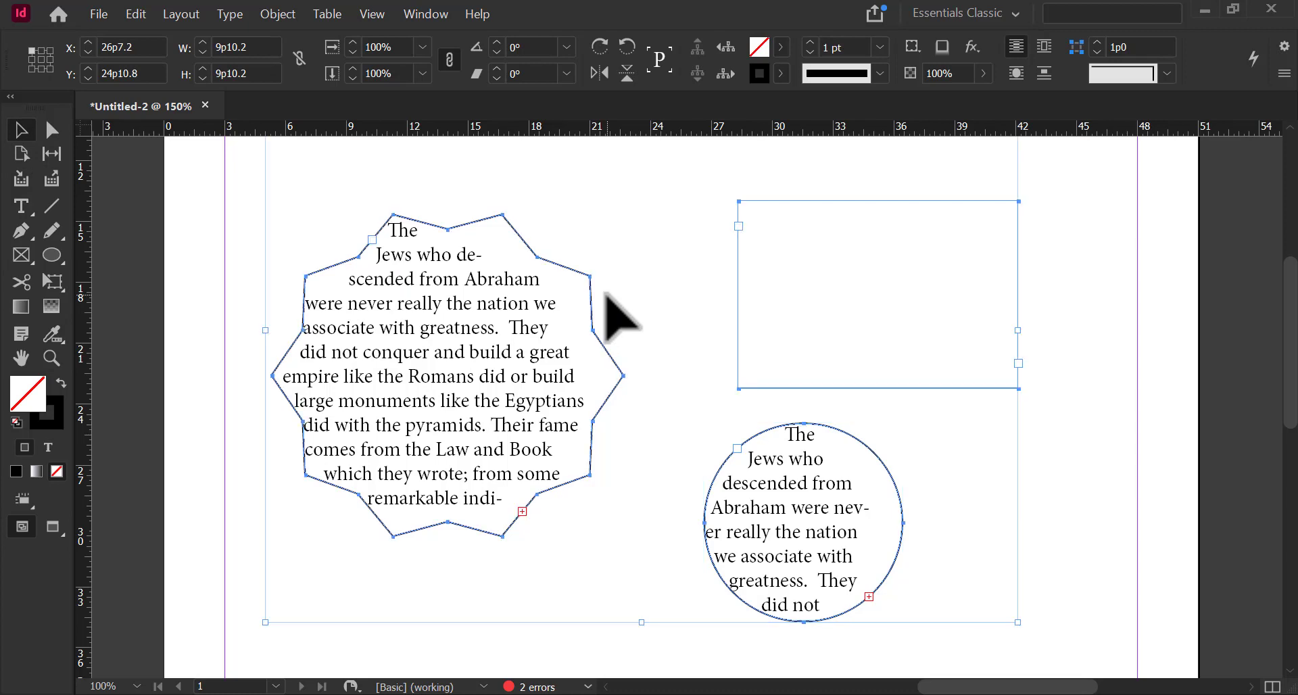
pyautogui.press('Delete')
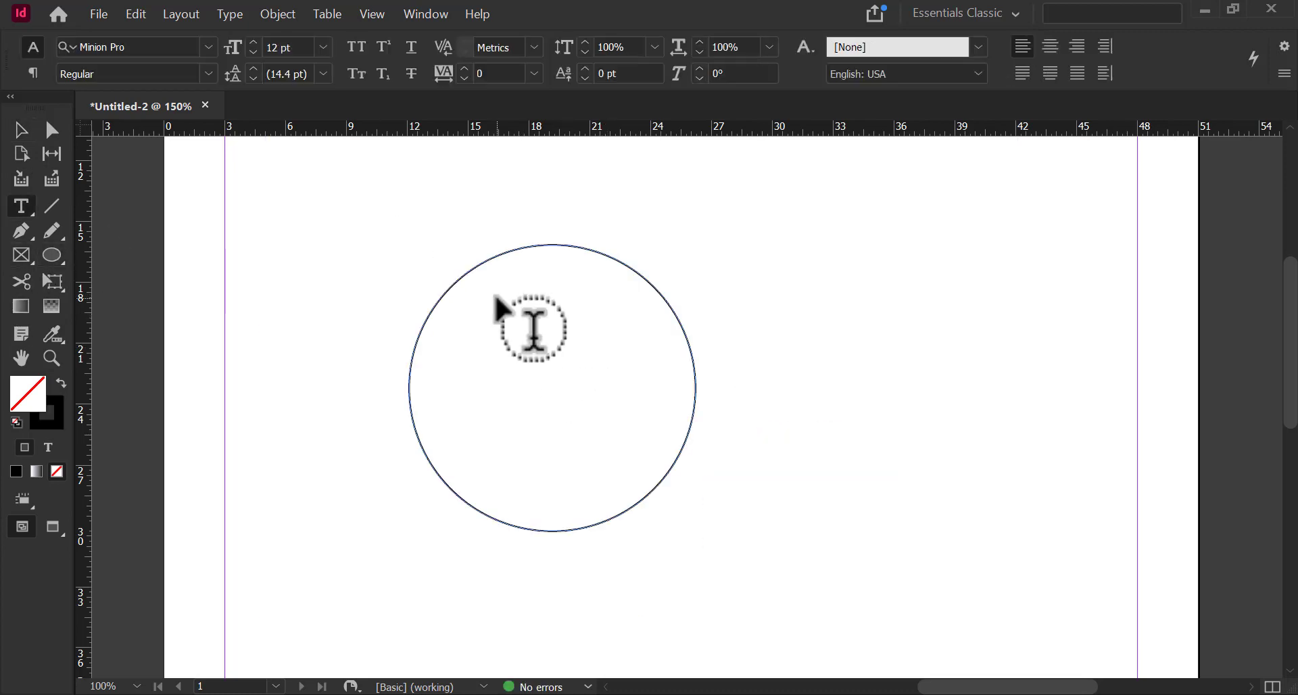
# Enter the filler text "sdadsddadsasffdfdfd" inside the circle and undo the entry.
pyautogui.moveTo(497, 299); pyautogui.dragTo(497, 298)
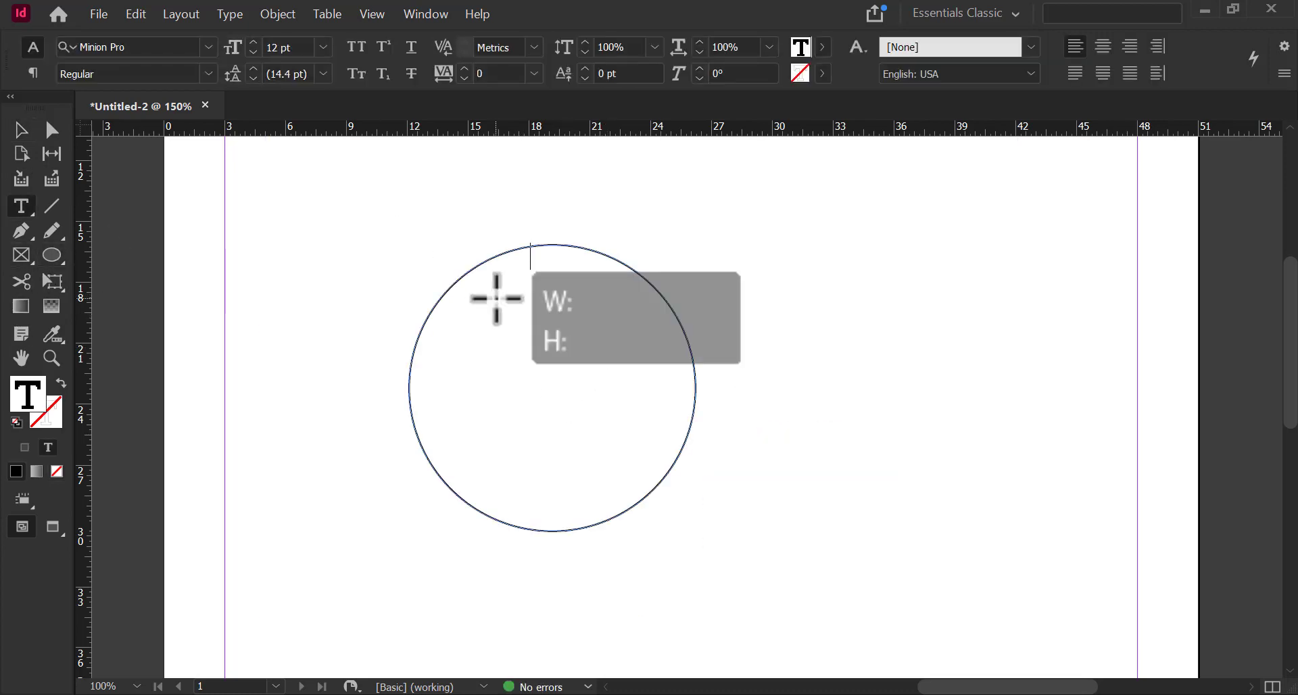
pyautogui.write('sdadsddadsasffdfdfd')
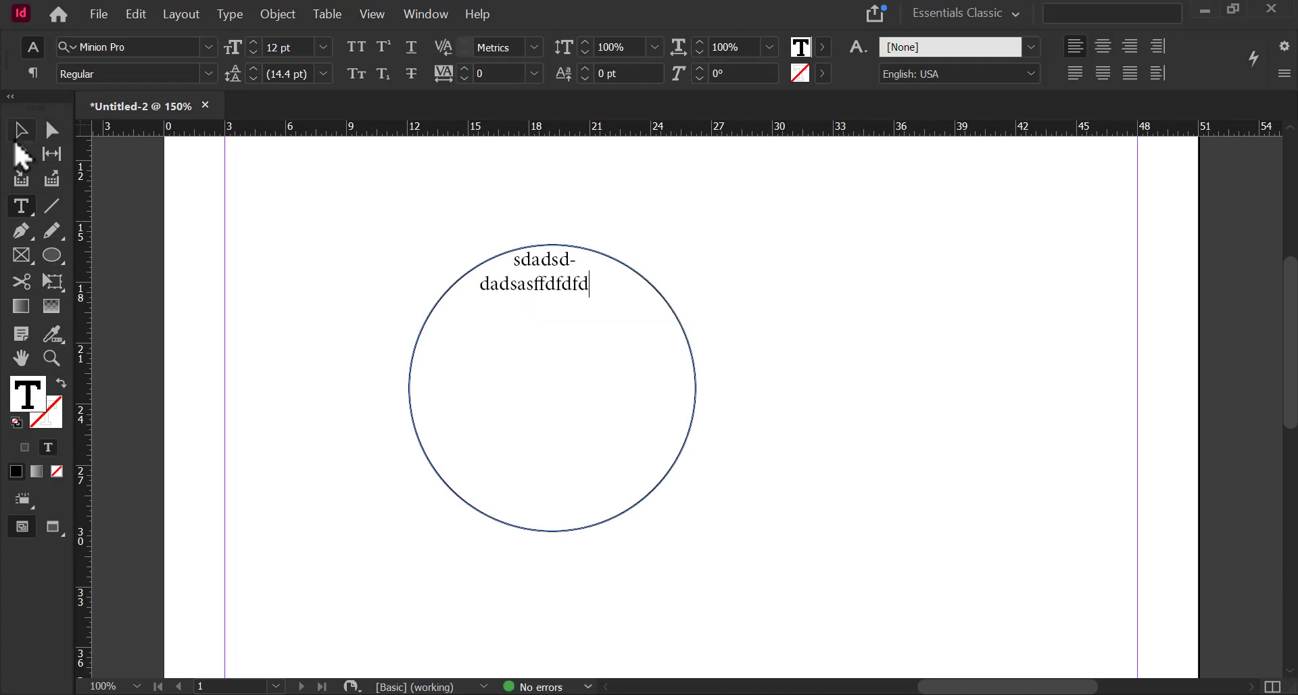
pyautogui.hotkey('ctrl', 'z')
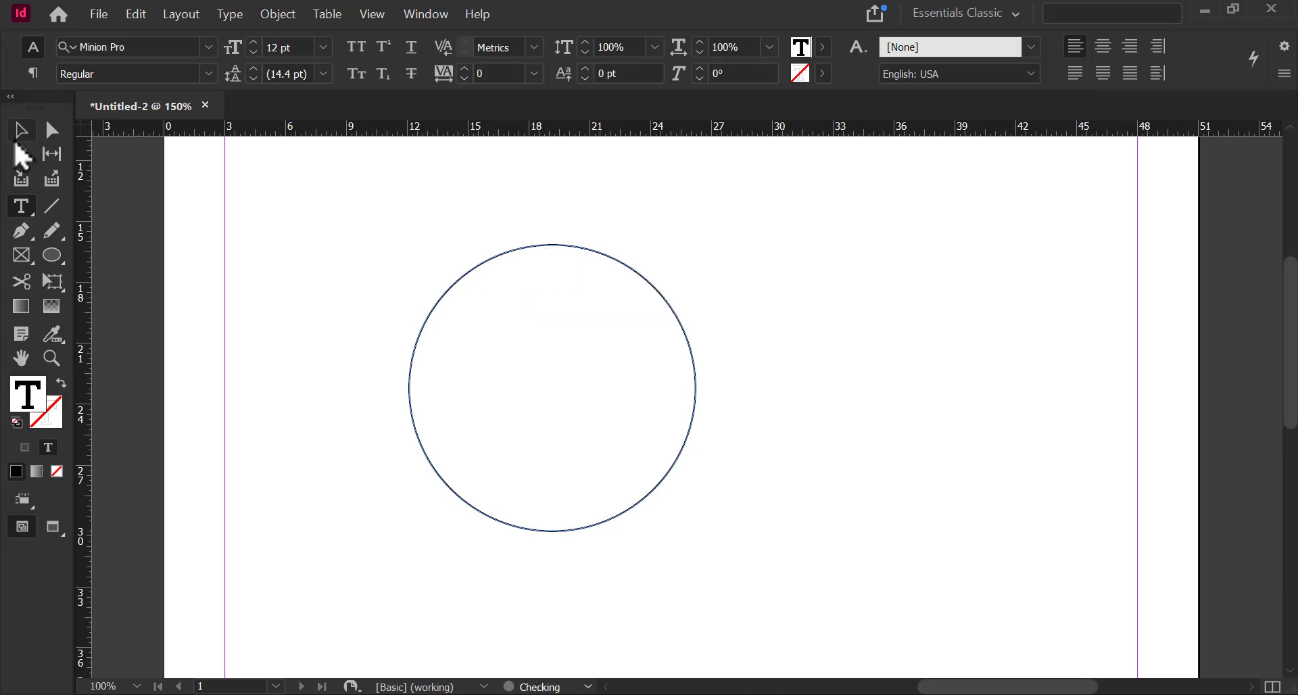
# Add the text "skdjalksdjsdklsjdaksdjaksdjlaksjdlksjdlksjdak" along the circle's outline with Type on a Path, and rotate the circle to 54°.
pyautogui.moveTo(23, 215); pyautogui.dragTo(163, 259)
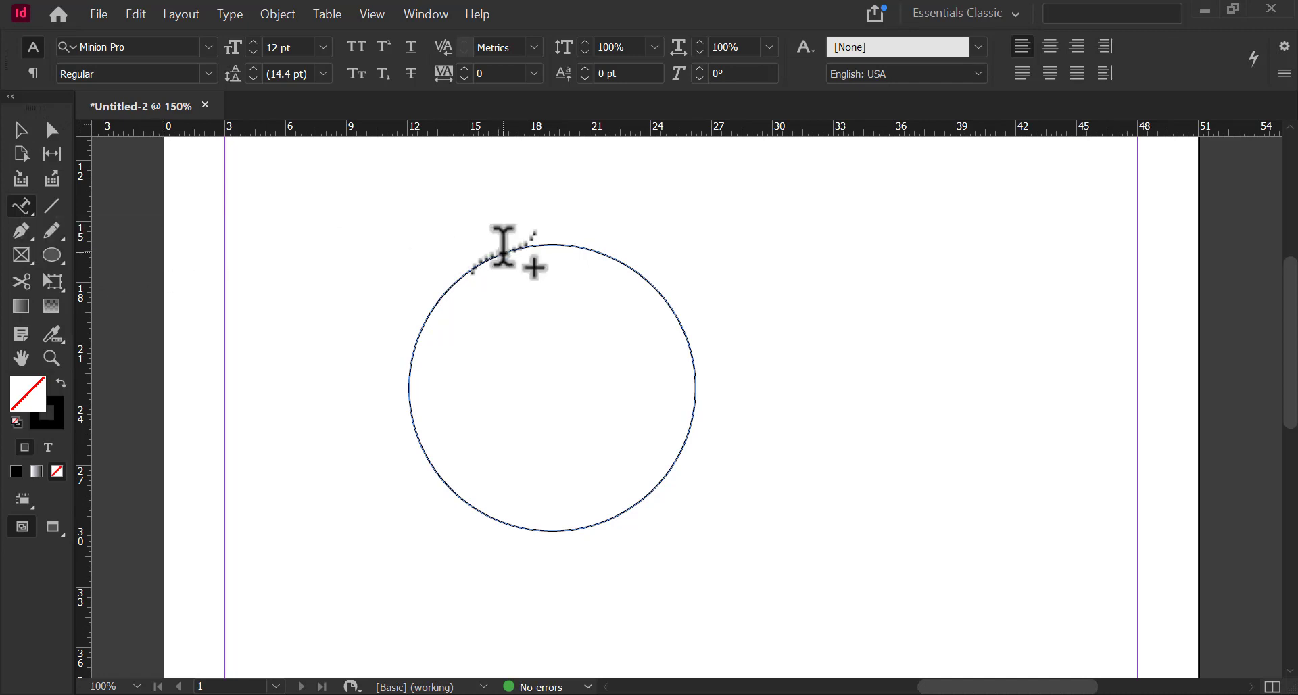
pyautogui.click(504, 249)
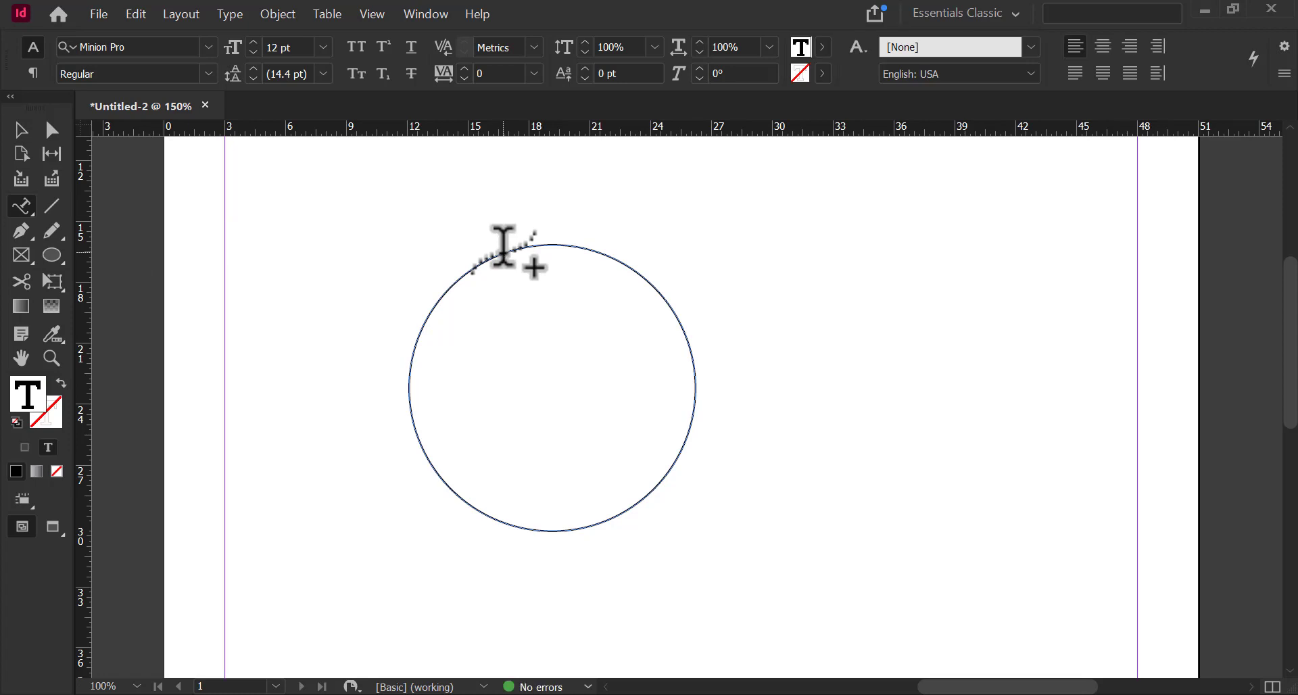
pyautogui.write('kdjalksdjsdklsjdaksdjaksdjlaksjdlksjdlksjdak')
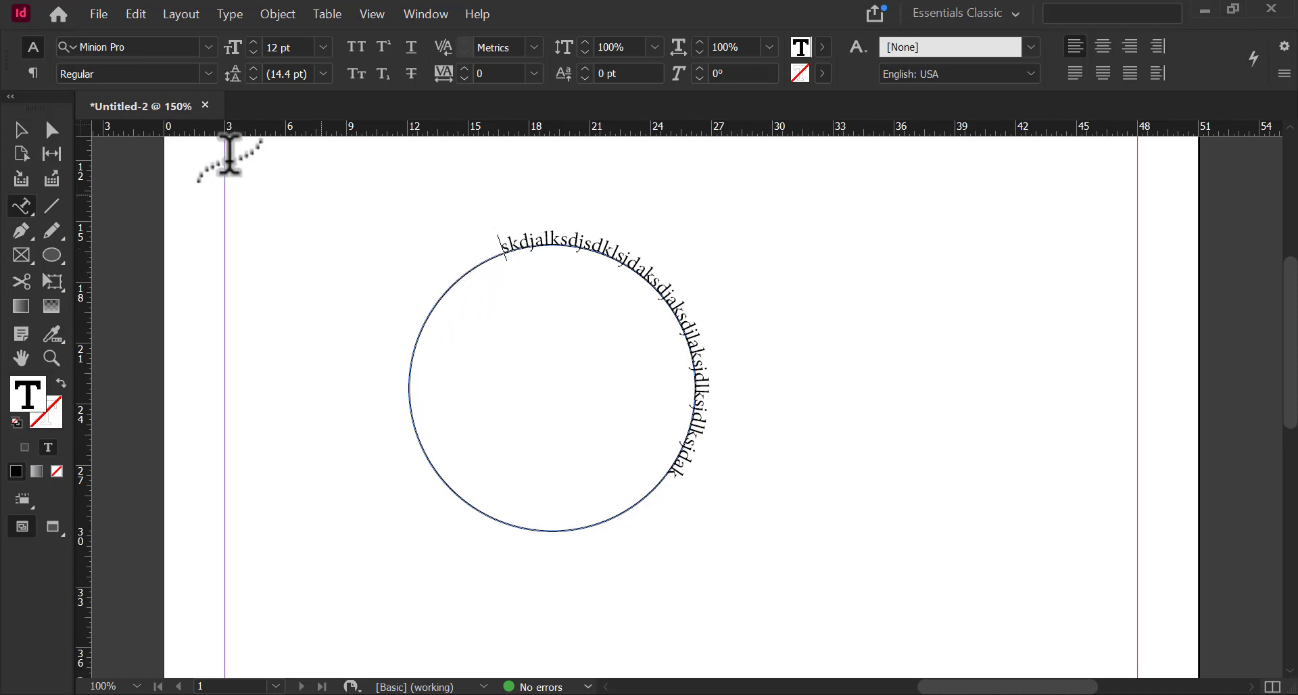
pyautogui.click(21, 130)
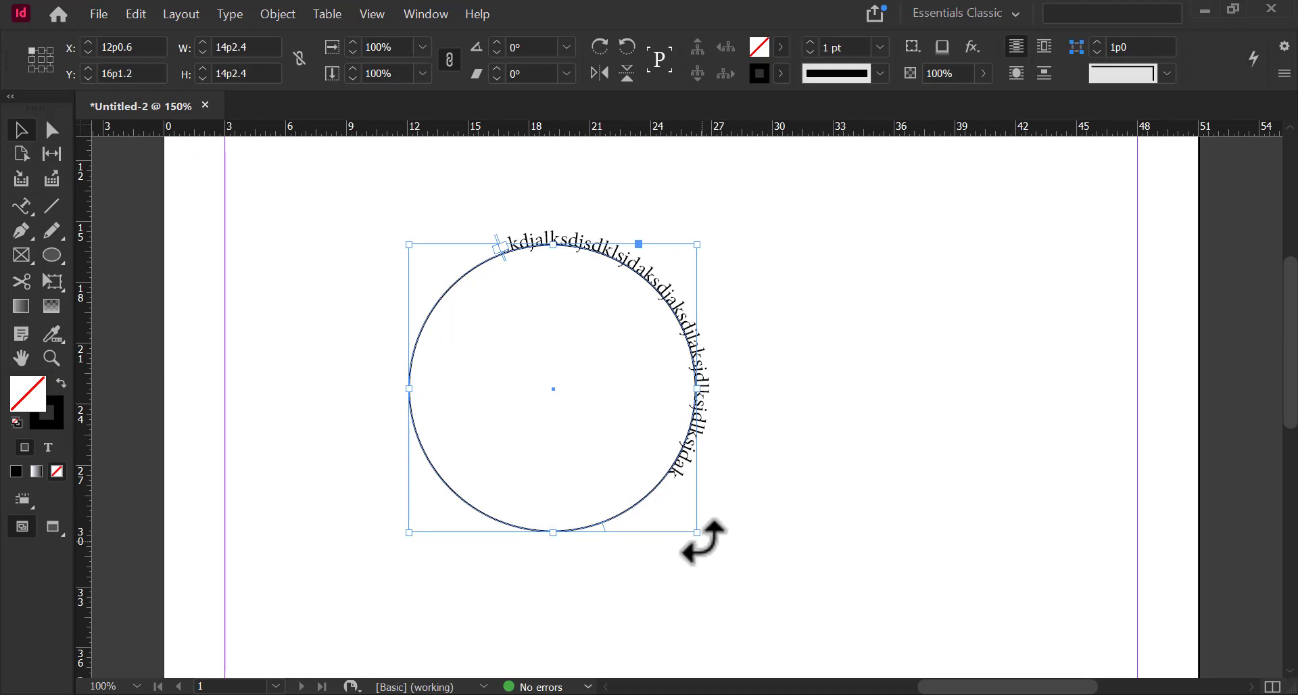
pyautogui.moveTo(701, 542); pyautogui.dragTo(777, 354)
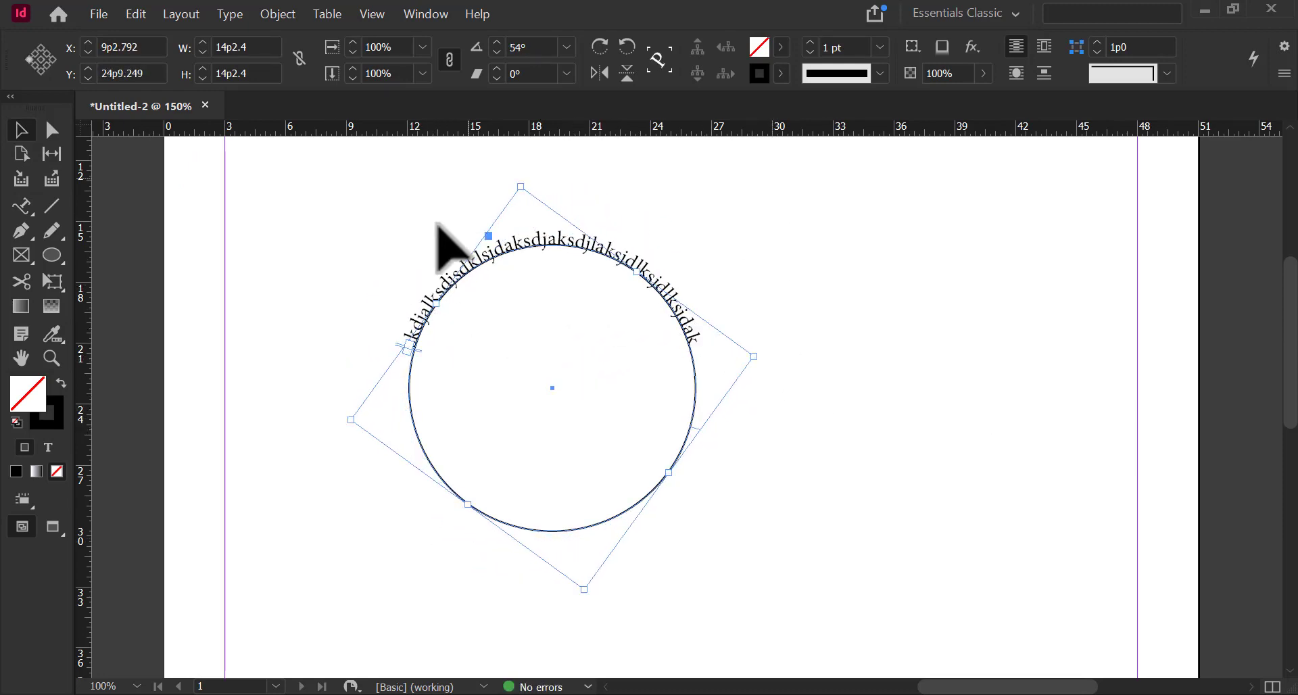